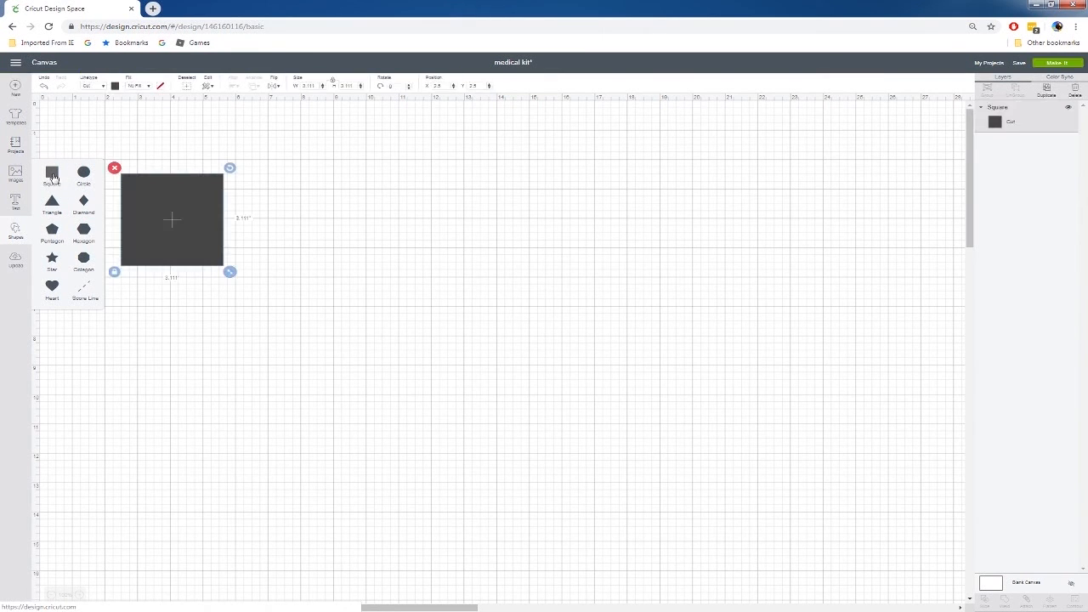
# Step: Narrow the square to about 1.2 in wide and cap it with a triangle about 1.2 by 1.4 in
pyautogui.click(114, 272)
pyautogui.moveTo(230, 271); pyautogui.dragTo(147, 265)
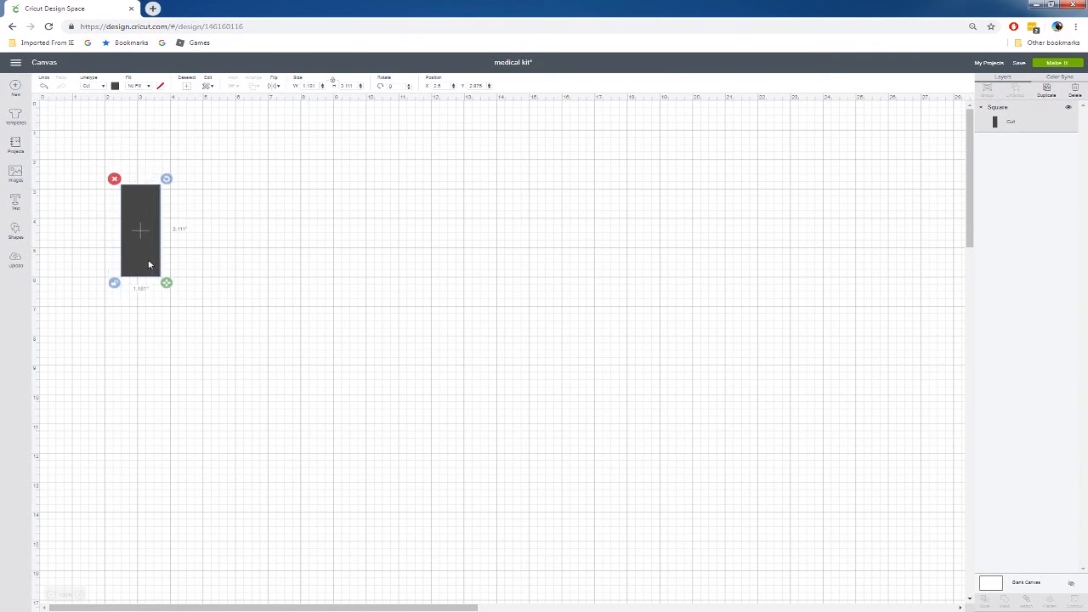
pyautogui.click(15, 236)
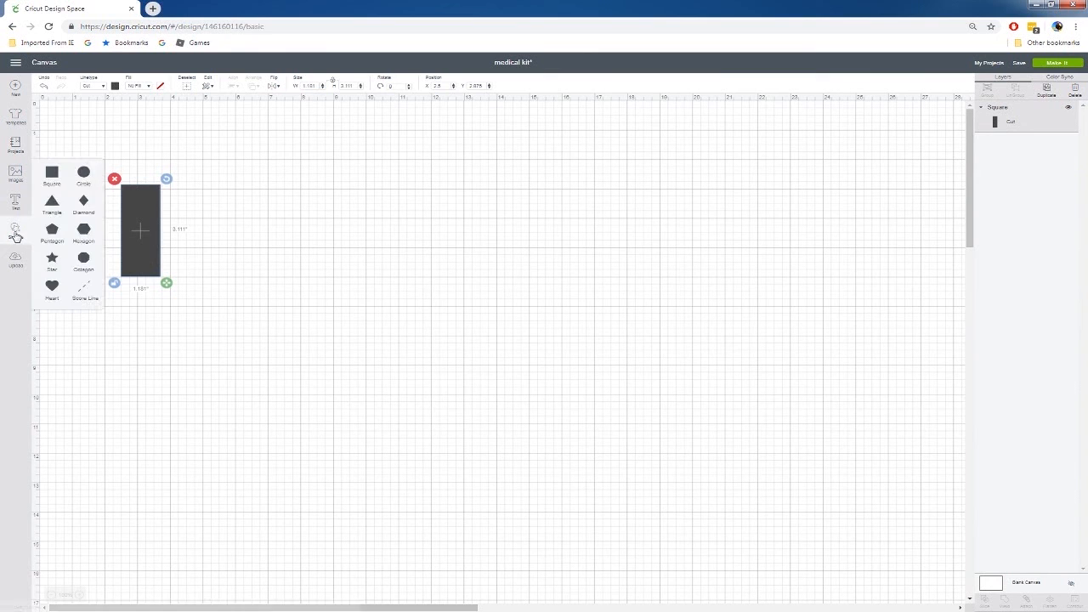
pyautogui.click(52, 204)
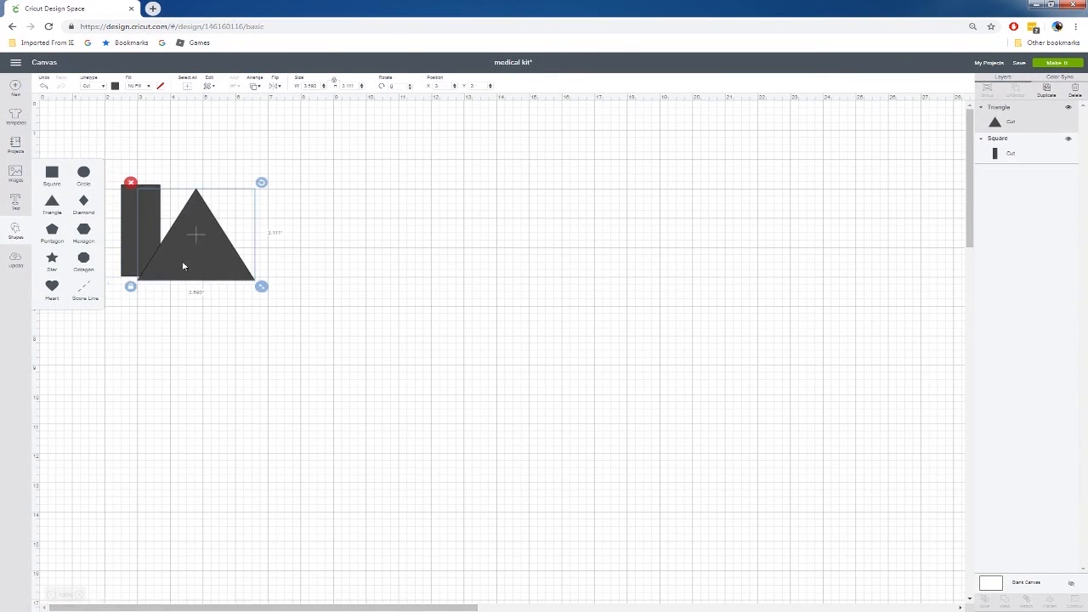
pyautogui.moveTo(261, 287); pyautogui.dragTo(170, 194)
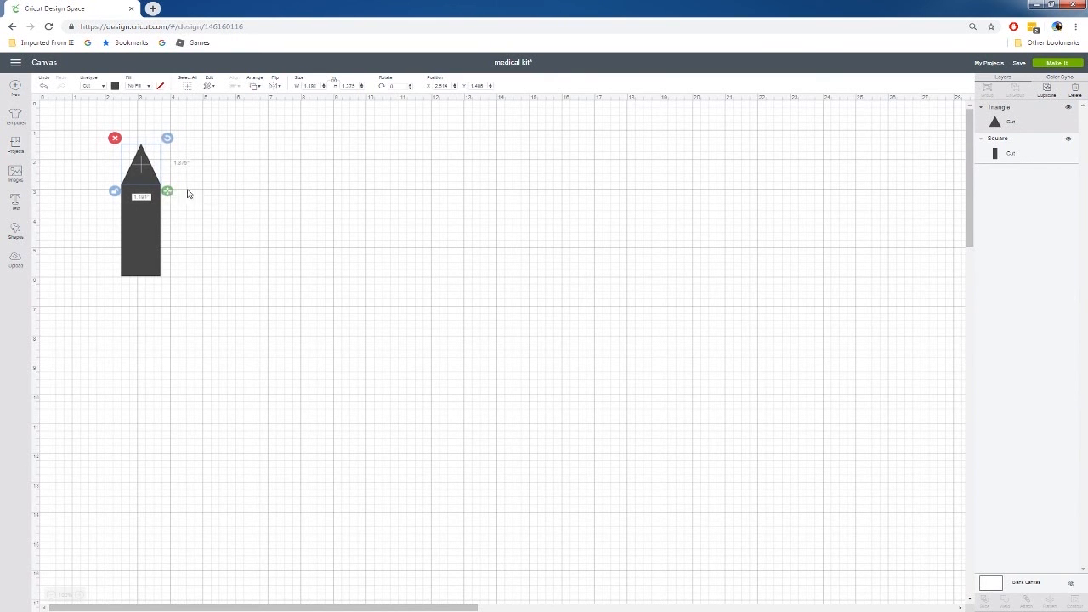
pyautogui.click(216, 214)
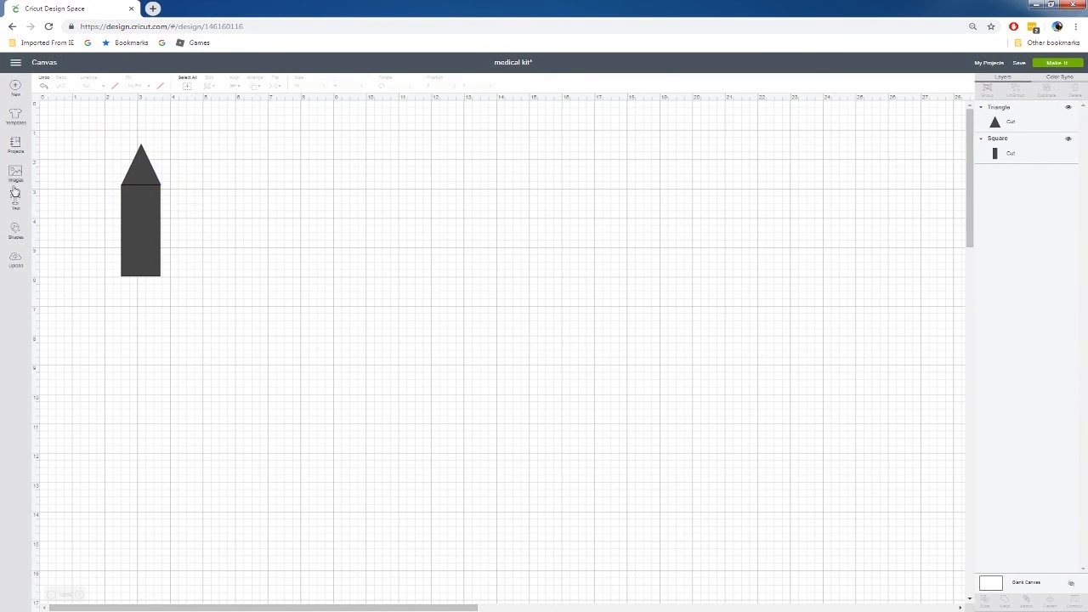
# Step: Add a square, reshape it into a thin vertical strip about 0.9 in tall, and place it over the triangle's tip
pyautogui.click(15, 231)
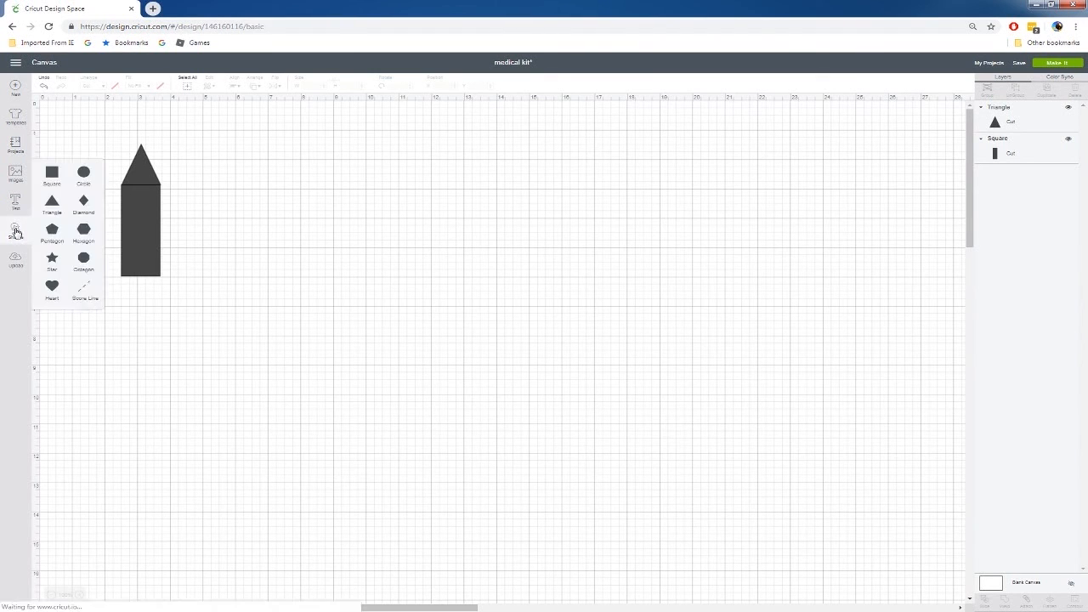
pyautogui.click(53, 175)
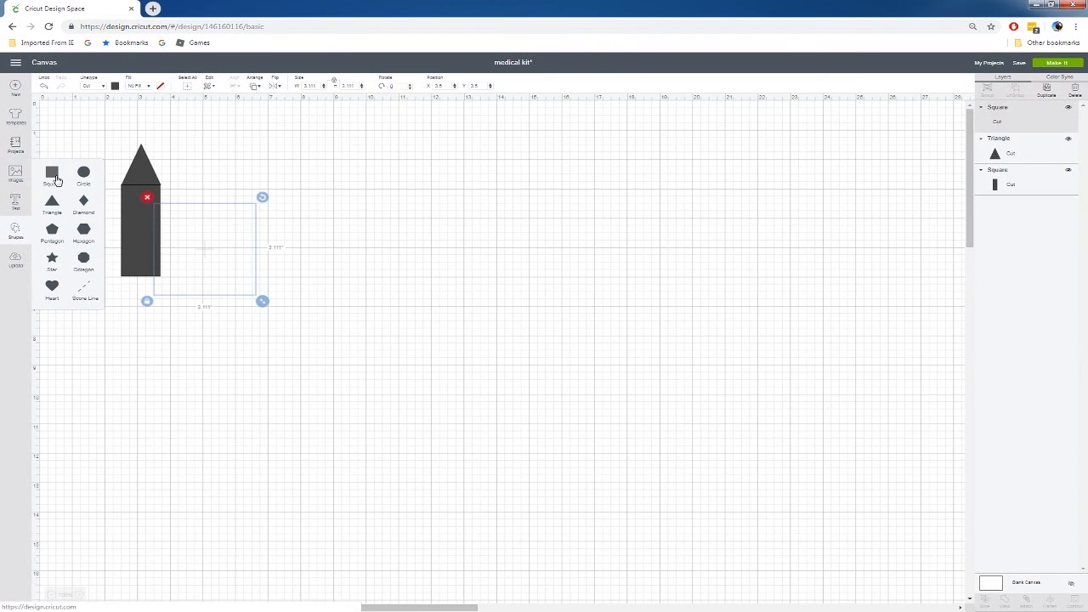
pyautogui.click(146, 303)
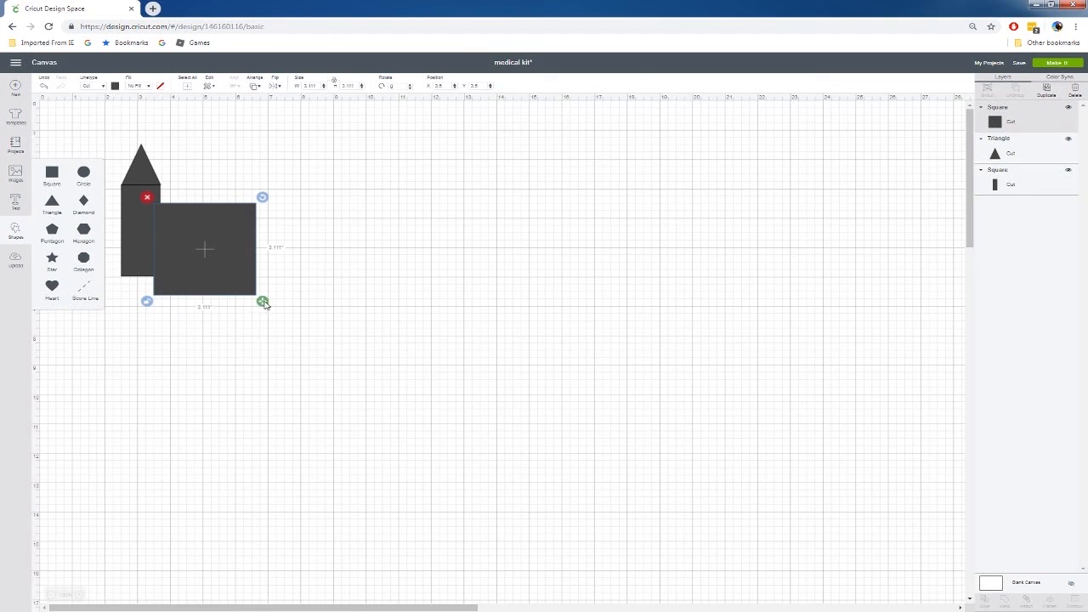
pyautogui.moveTo(263, 301); pyautogui.dragTo(160, 151)
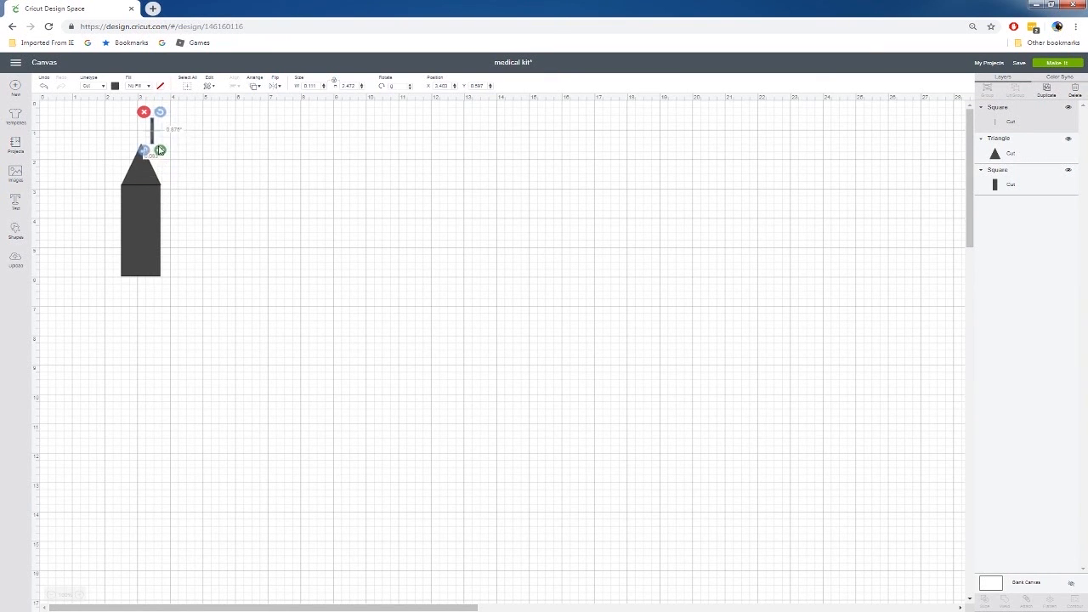
pyautogui.click(165, 139)
pyautogui.moveTo(151, 137); pyautogui.dragTo(142, 142)
pyautogui.click(148, 132)
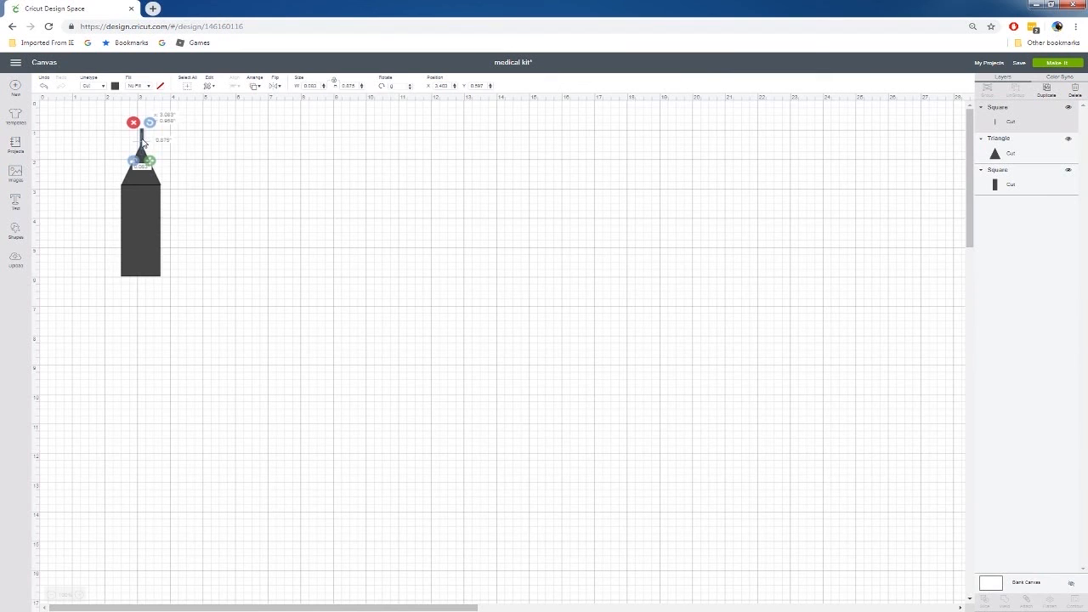
pyautogui.click(169, 160)
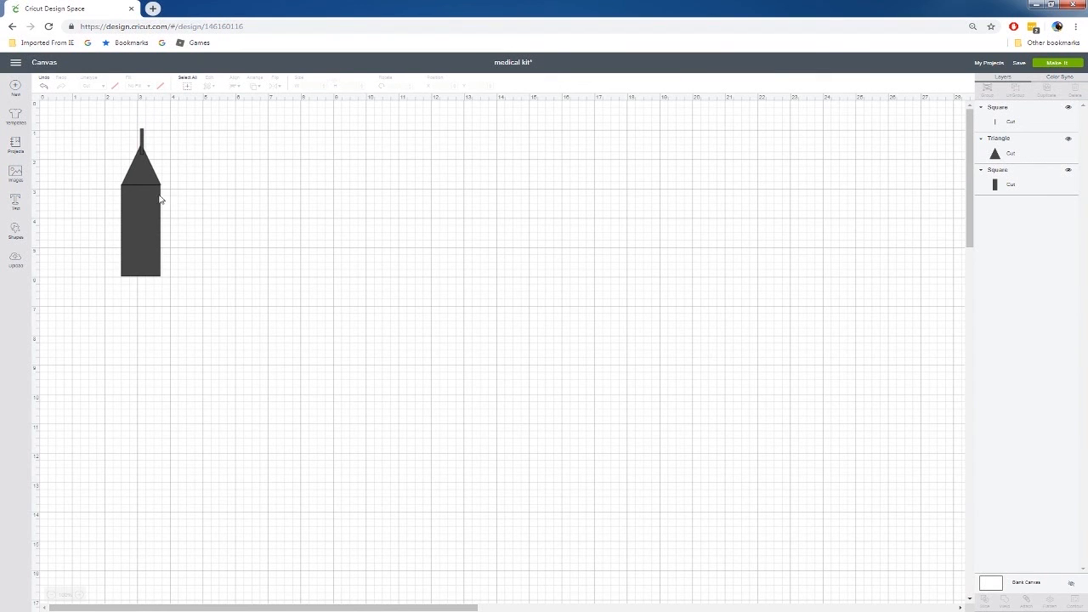
# Step: Add a square, reshape it into a flat bar about 1.8 by 0.3 in, and place it across the body's lower end
pyautogui.click(15, 234)
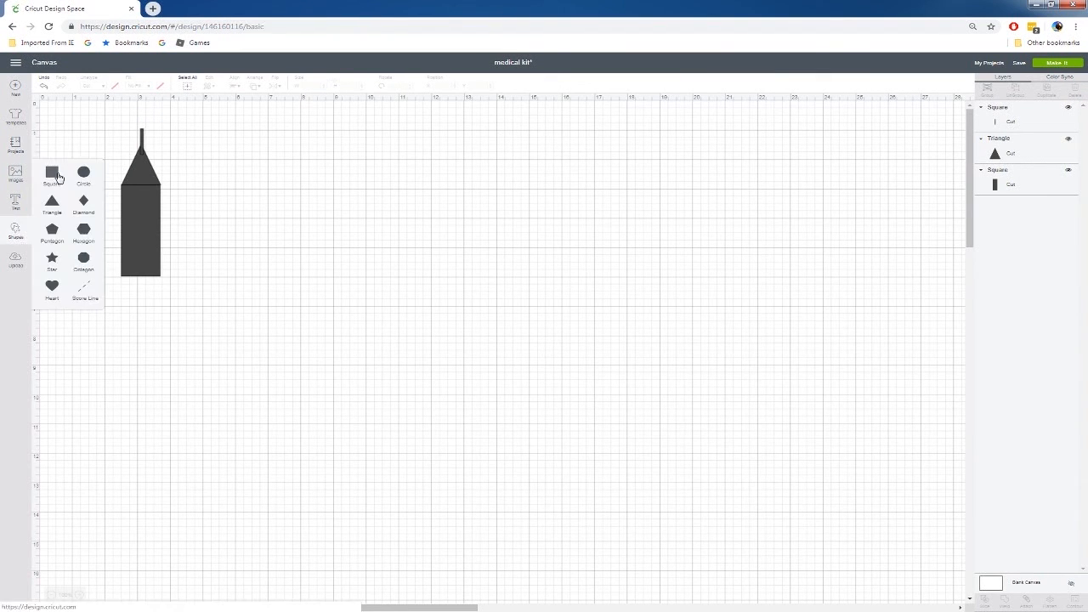
pyautogui.click(53, 174)
pyautogui.click(163, 317)
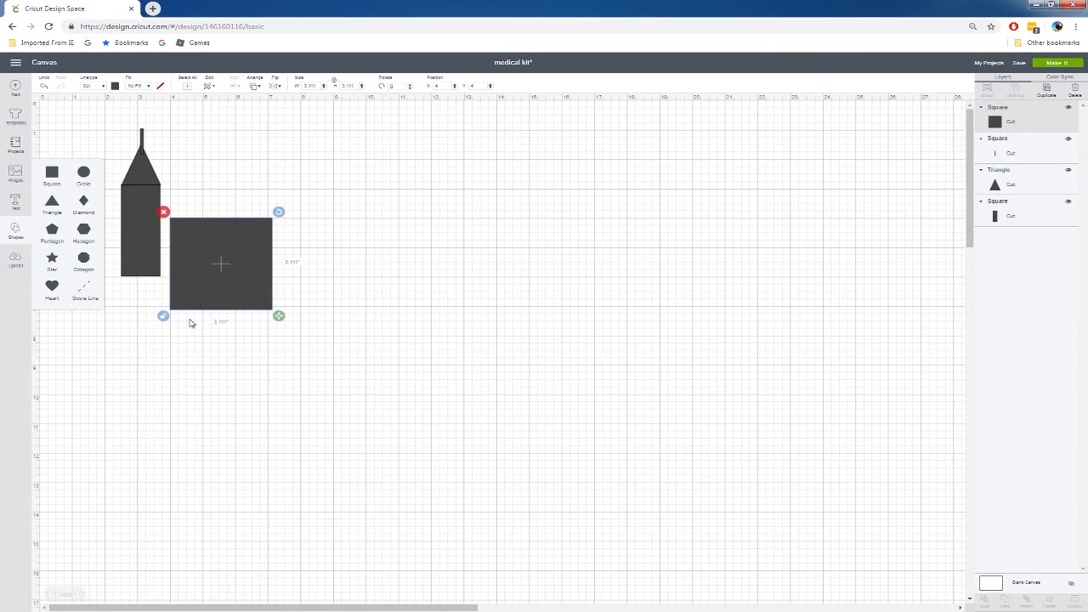
pyautogui.moveTo(278, 315); pyautogui.dragTo(144, 266)
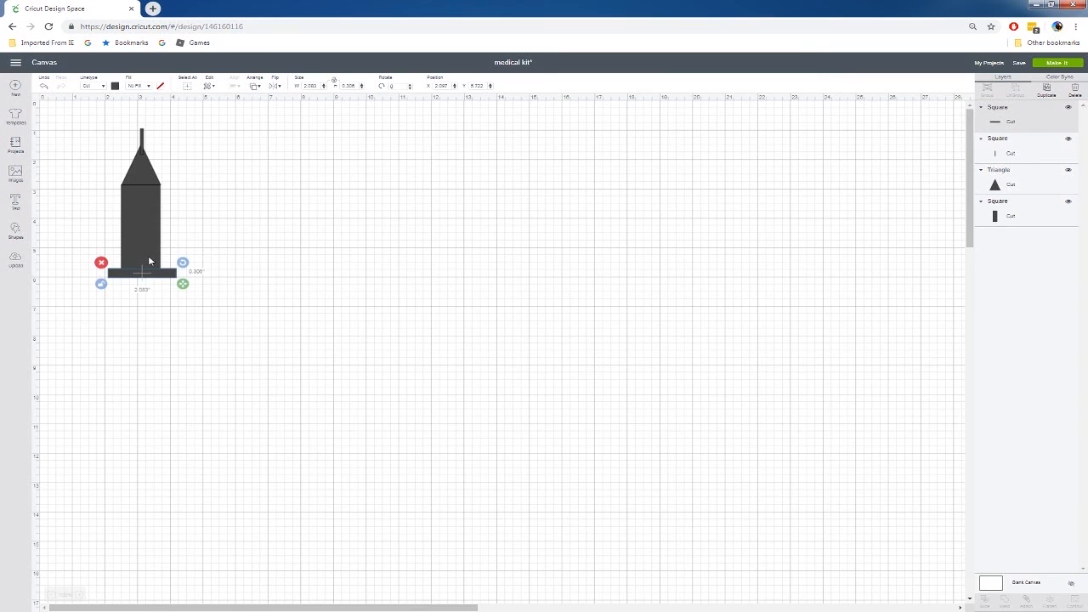
pyautogui.moveTo(146, 277)
pyautogui.mouseDown()
pyautogui.moveTo(174, 281)
pyautogui.moveTo(157, 274)
pyautogui.mouseUp()
# Step: Align all four shapes so they are centered horizontally on one another
pyautogui.moveTo(87, 124); pyautogui.dragTo(189, 291)
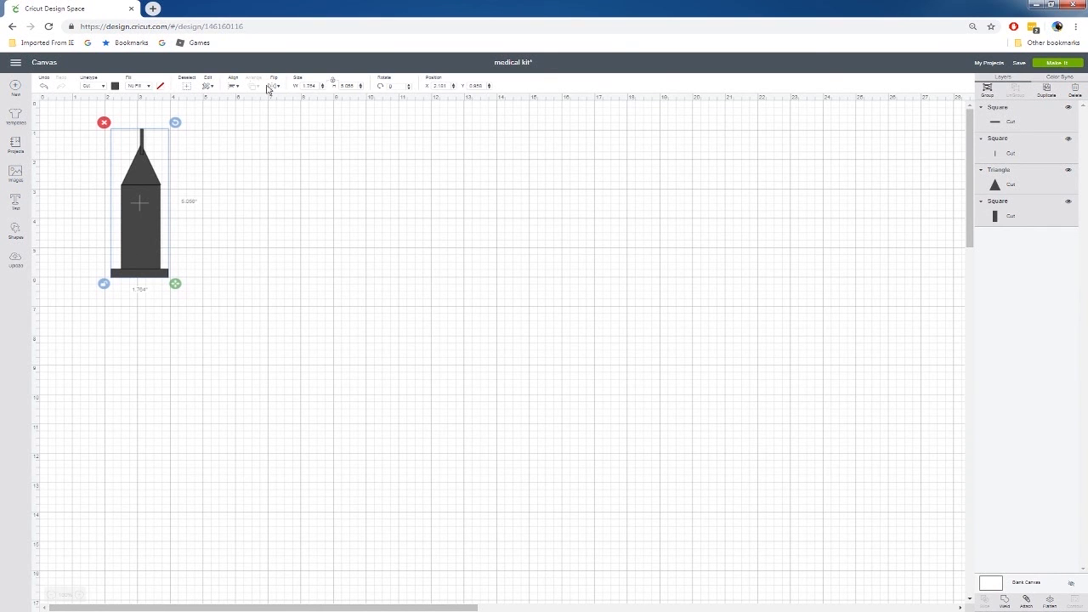
pyautogui.click(234, 87)
pyautogui.click(251, 124)
pyautogui.click(186, 227)
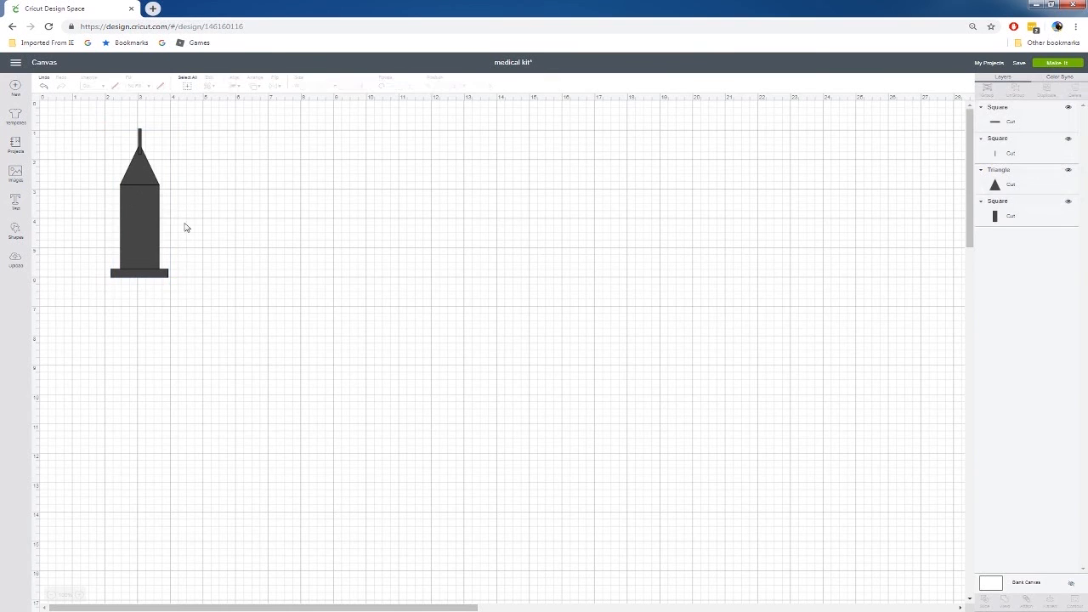
# Step: Duplicate the triangle and body rectangle together and place the copies beside the original
pyautogui.moveTo(181, 170); pyautogui.dragTo(143, 209)
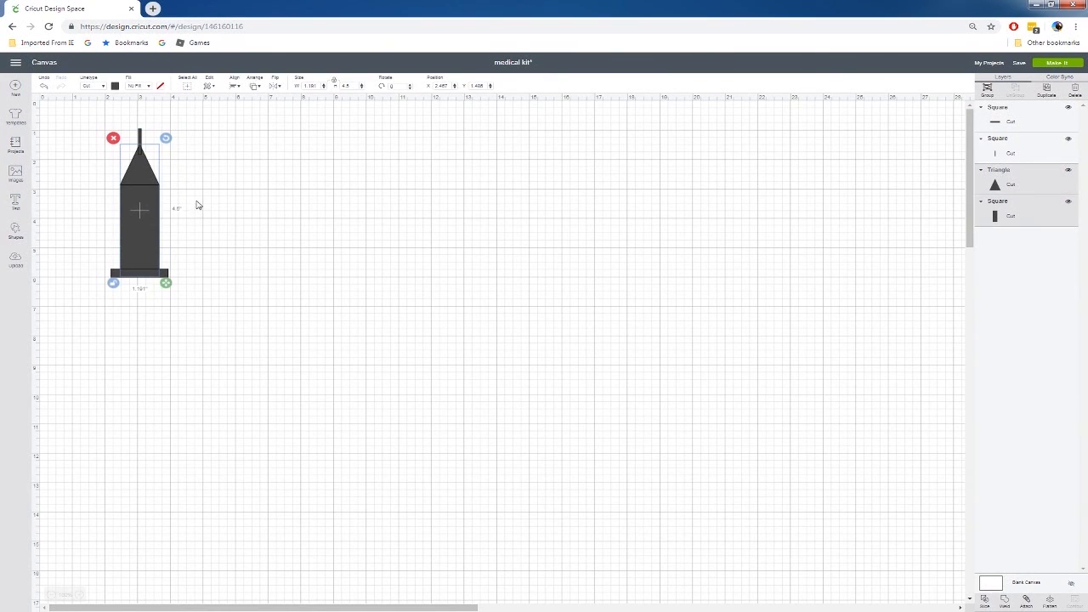
pyautogui.hotkey('ctrl', 'd')
pyautogui.moveTo(170, 216); pyautogui.dragTo(238, 205)
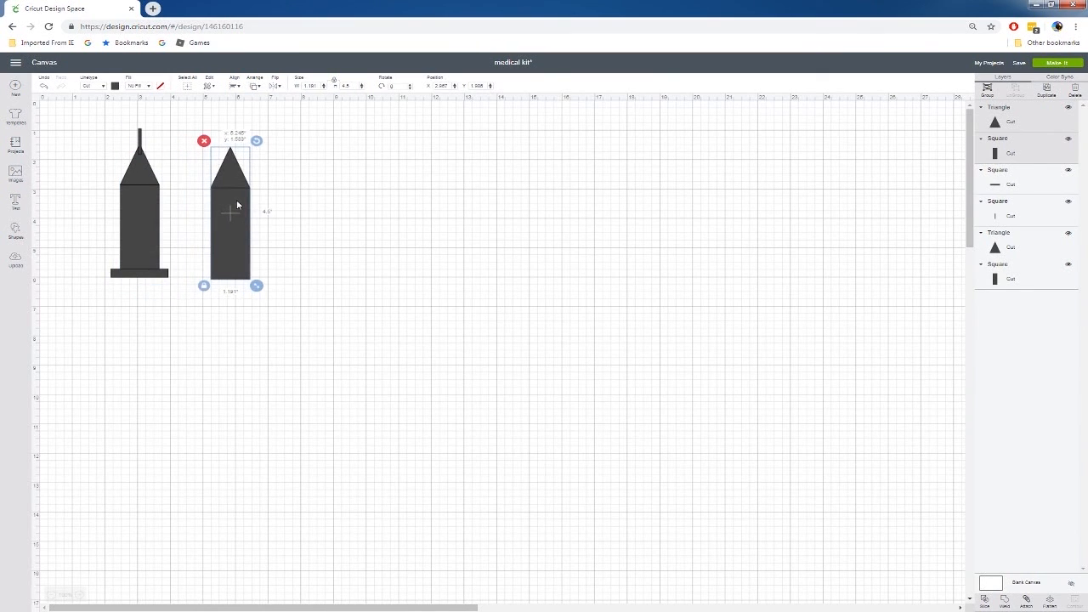
# Step: Weld the four pieces of the original figure into one shape and select the result
pyautogui.moveTo(98, 129); pyautogui.dragTo(173, 303)
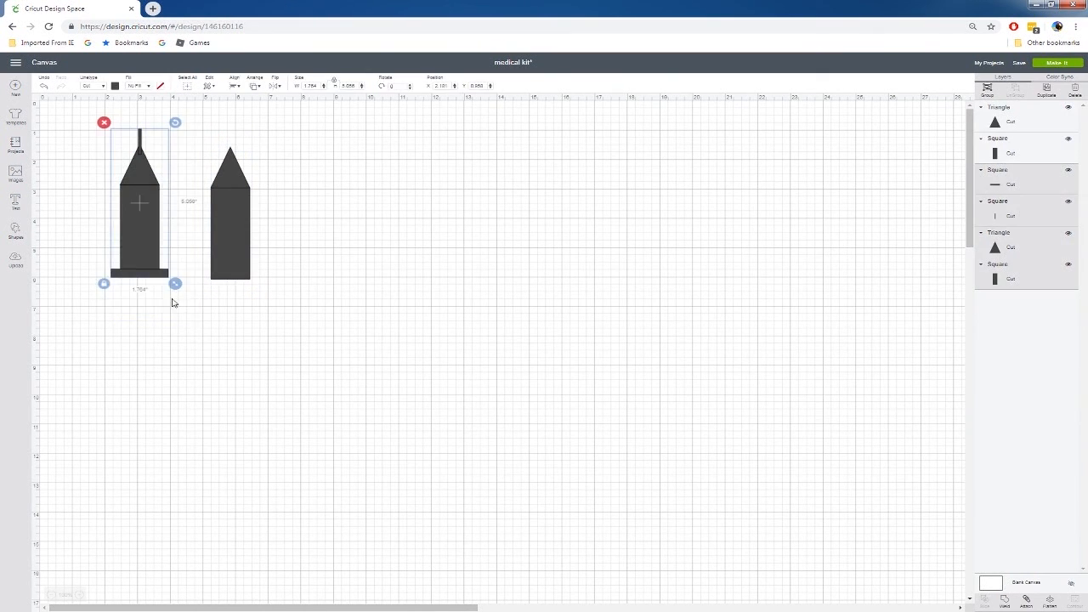
pyautogui.rightClick(119, 177)
pyautogui.moveTo(69, 119); pyautogui.dragTo(182, 302)
pyautogui.rightClick(140, 245)
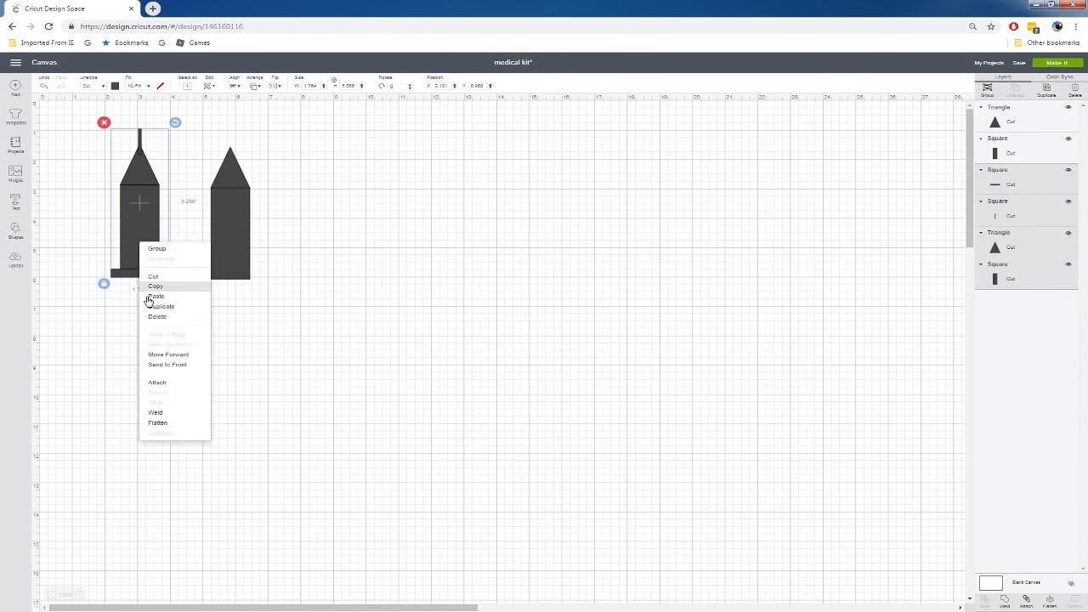
pyautogui.click(168, 416)
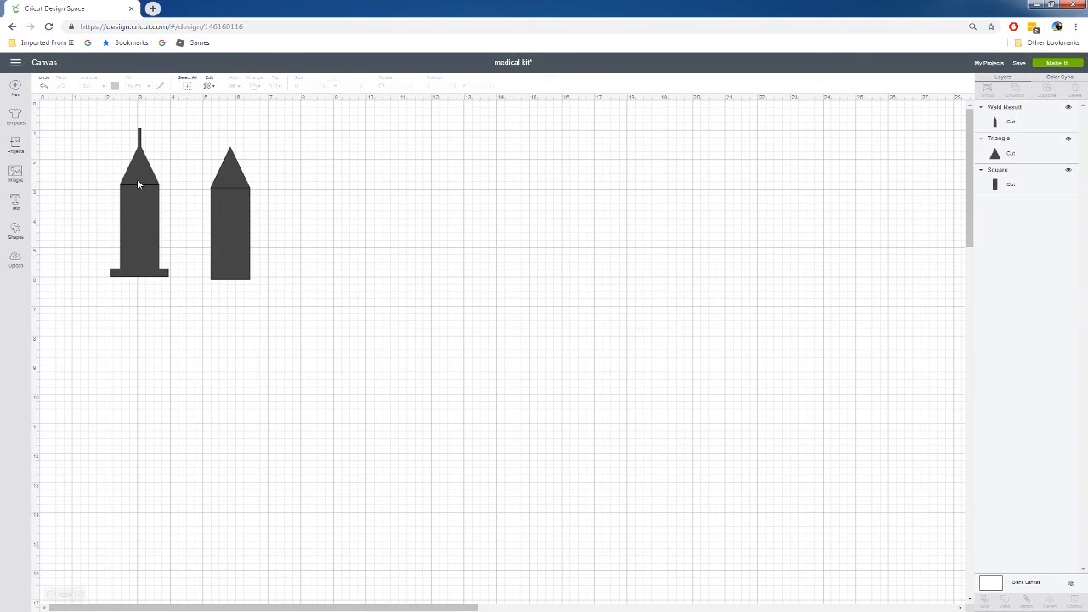
pyautogui.click(153, 174)
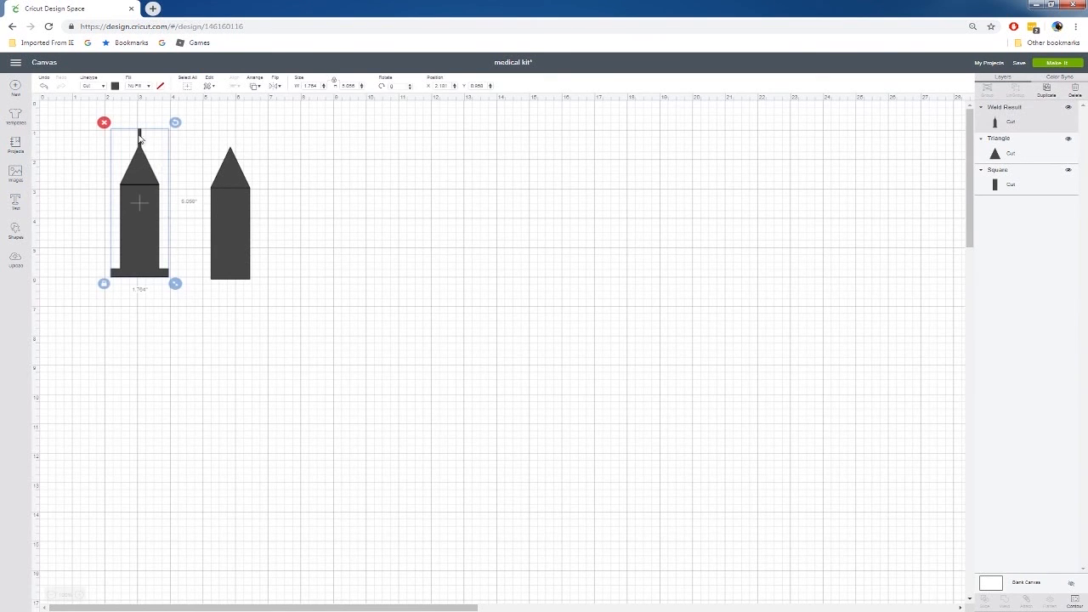
# Step: Undo the weld and the copies' placement, and move the duplicate triangle and rectangle beside the original one at a time
pyautogui.click(46, 86)
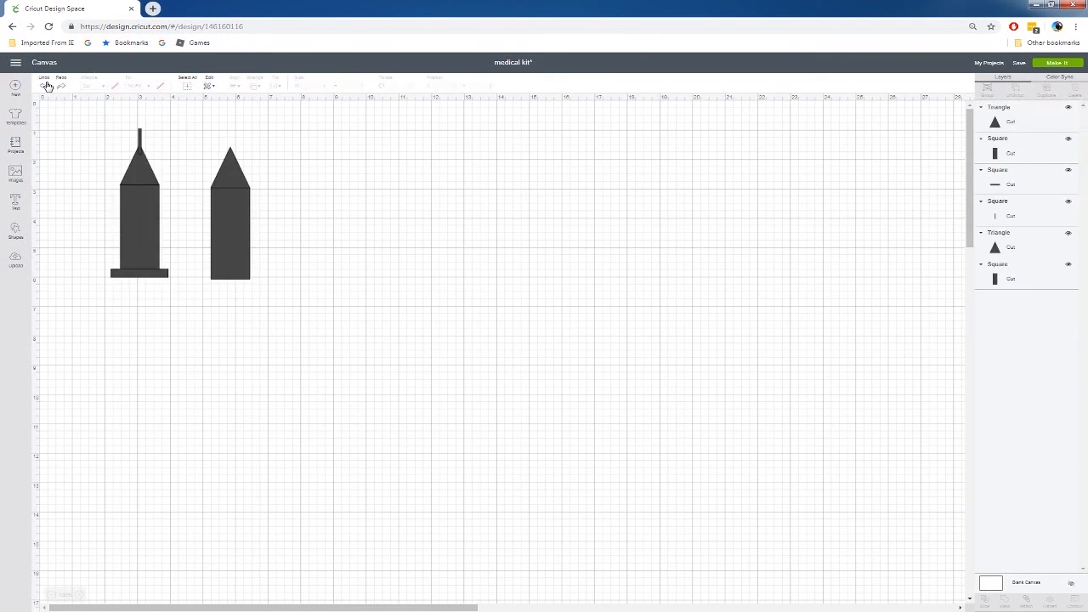
pyautogui.click(46, 86)
pyautogui.moveTo(153, 194); pyautogui.dragTo(219, 187)
pyautogui.moveTo(166, 216); pyautogui.dragTo(254, 209)
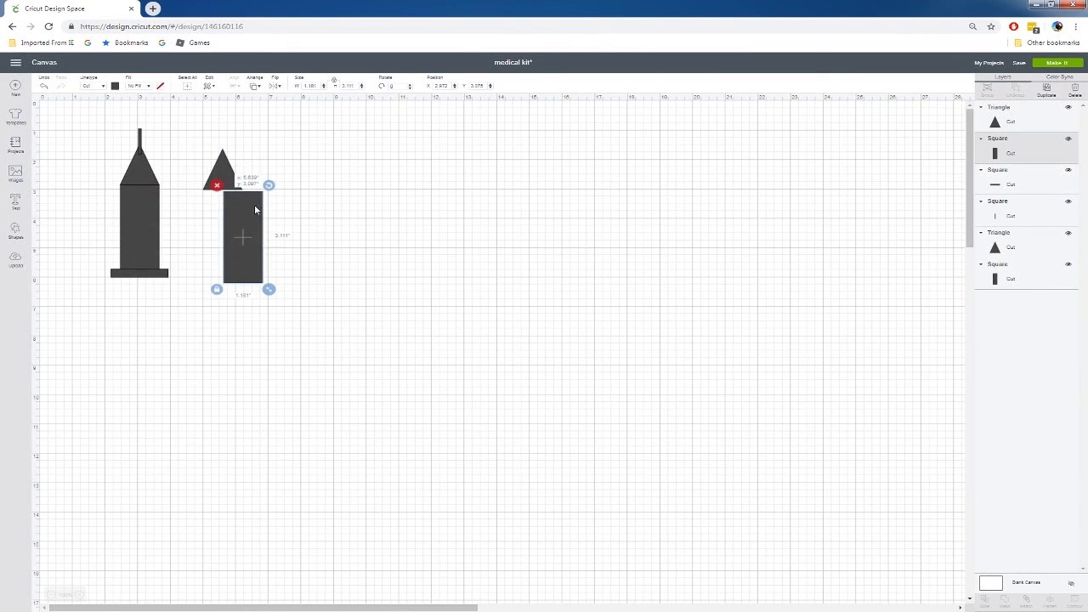
# Step: Nudge the thin strip and triangle of the original figure down together so they overlap the body rectangle
pyautogui.click(146, 185)
pyautogui.click(144, 197)
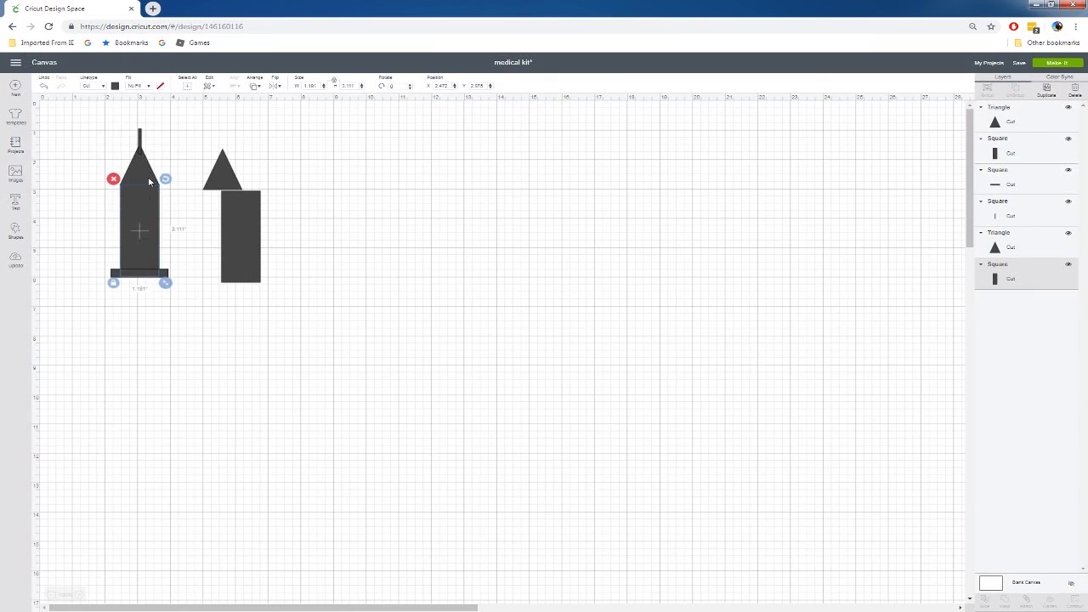
pyautogui.moveTo(167, 131); pyautogui.dragTo(145, 166)
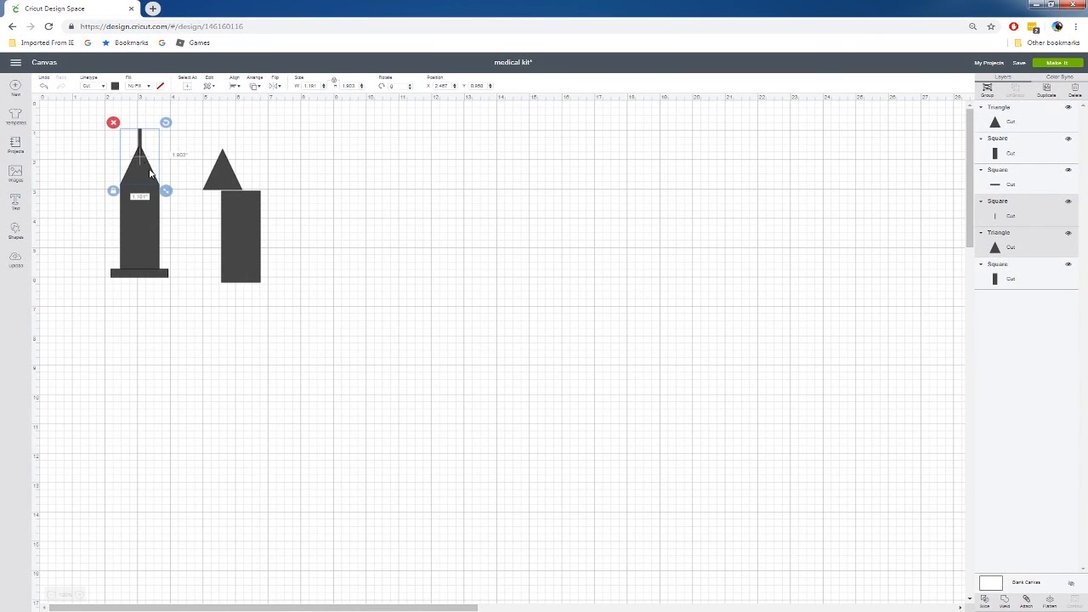
pyautogui.press('Down')
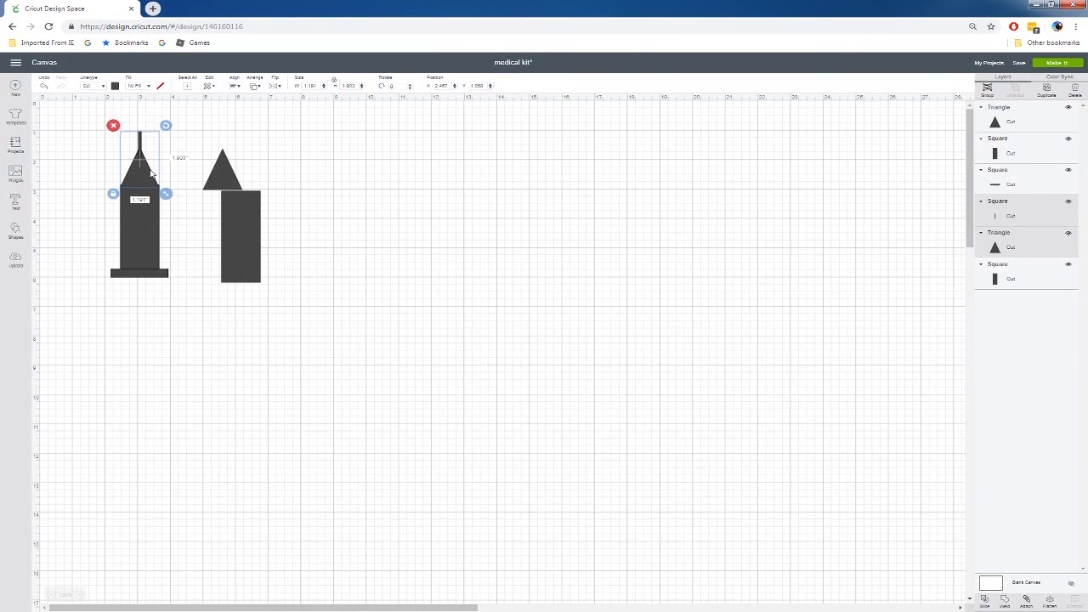
# Step: Weld the original figure's strip, triangle, body and base bar into a single shape
pyautogui.click(161, 141)
pyautogui.moveTo(77, 134); pyautogui.dragTo(185, 283)
pyautogui.rightClick(153, 256)
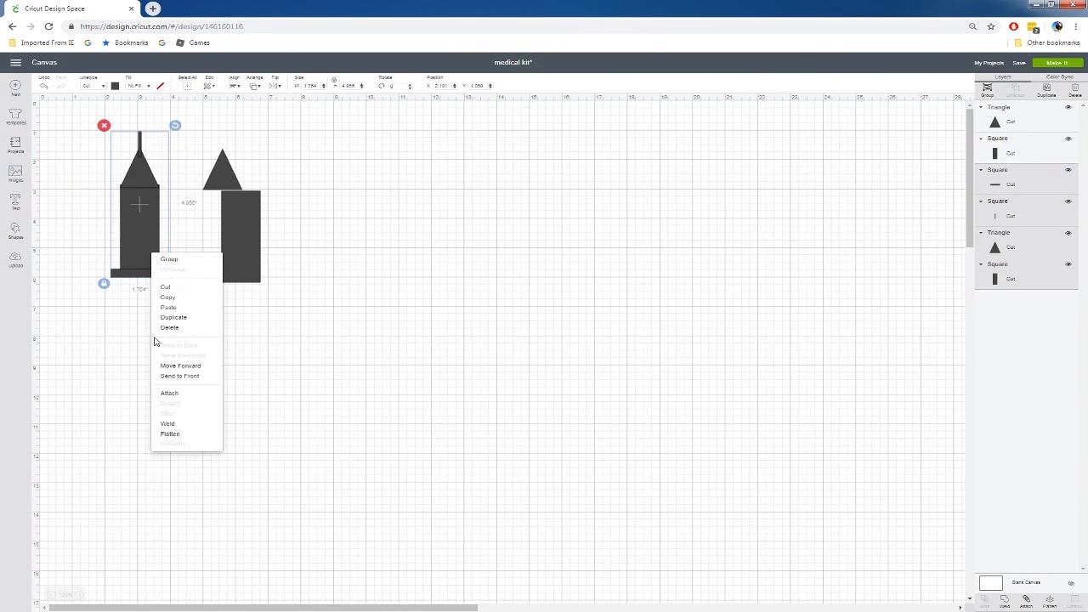
pyautogui.click(160, 422)
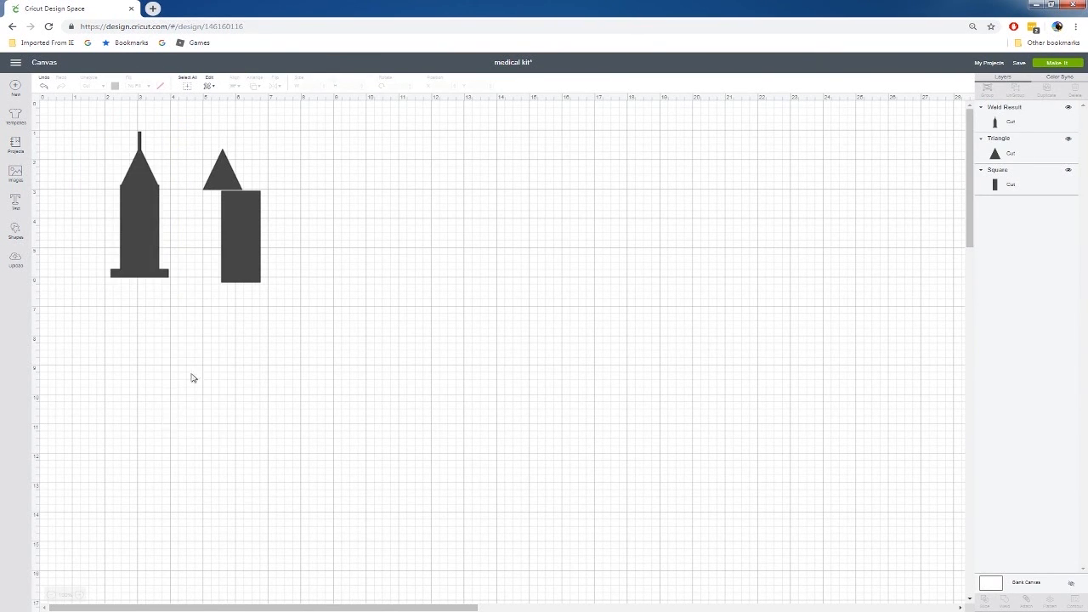
# Step: Set the spare triangle on the spare rectangle and delete both copies
pyautogui.moveTo(228, 169); pyautogui.dragTo(240, 173)
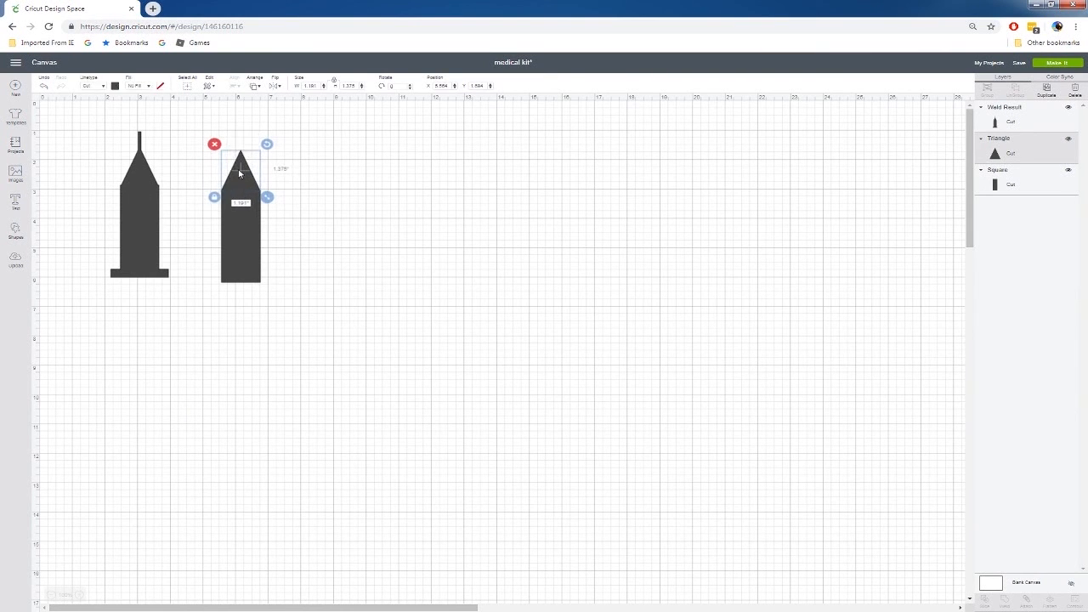
pyautogui.click(137, 187)
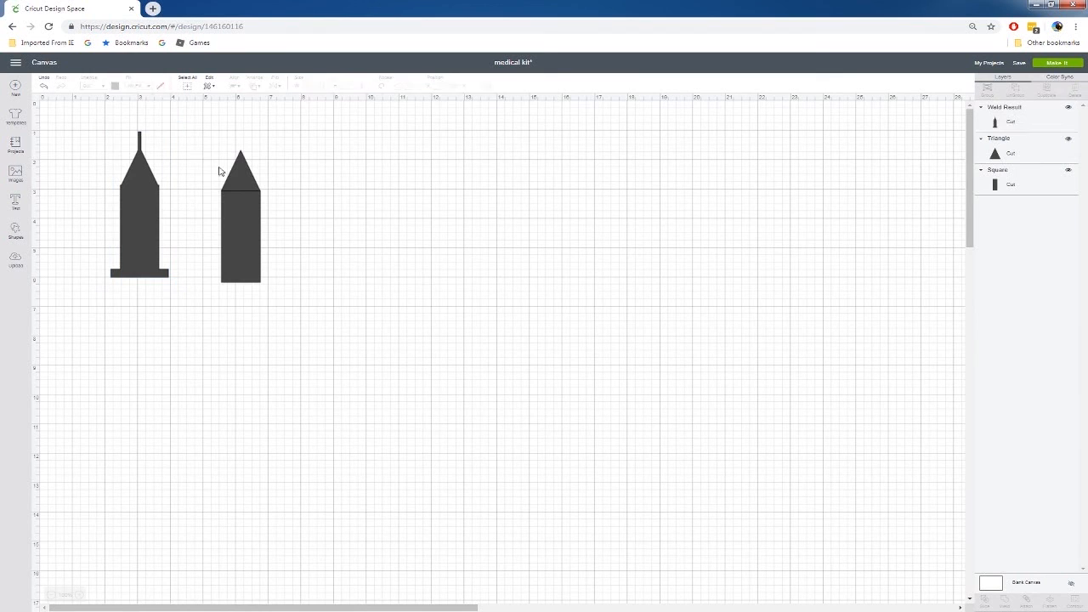
pyautogui.moveTo(221, 170); pyautogui.dragTo(270, 245)
pyautogui.press('Delete')
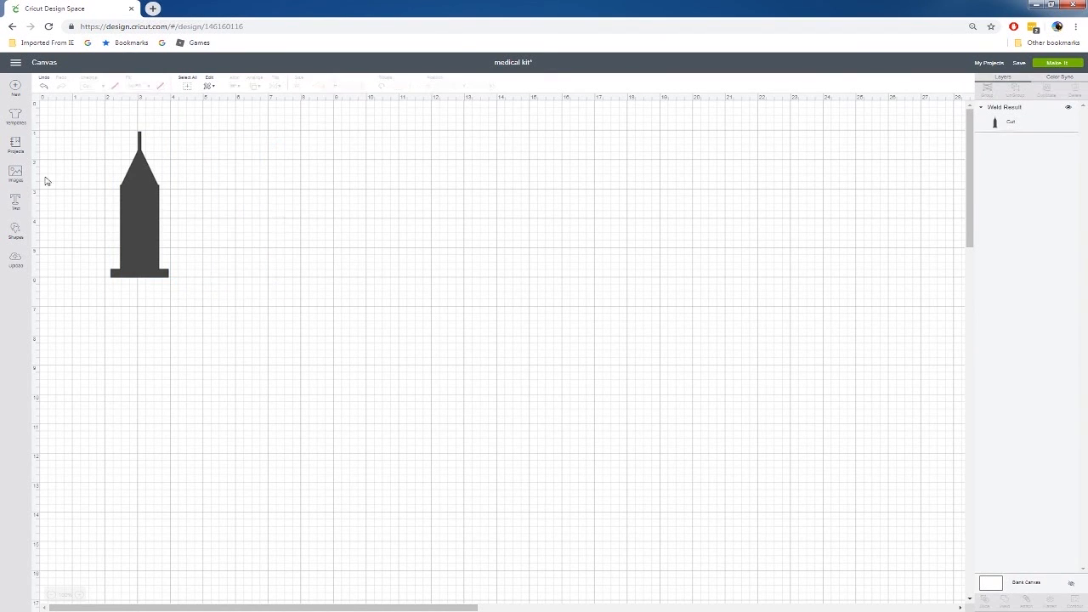
# Step: Duplicate the welded shape and place the copy beside the original
pyautogui.click(123, 187)
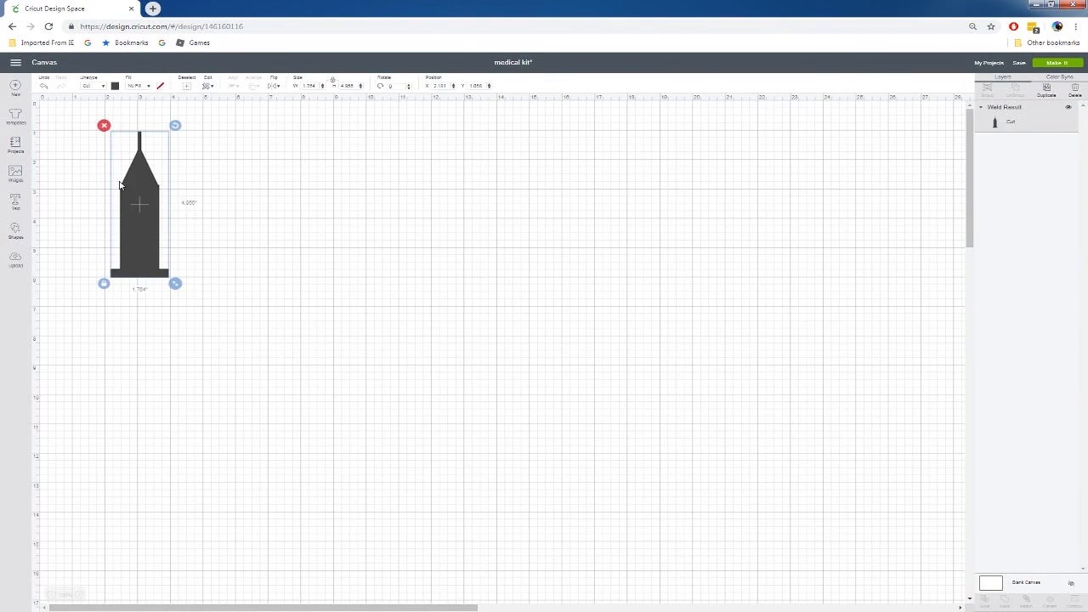
pyautogui.hotkey('ctrl', 'd')
pyautogui.moveTo(120, 185); pyautogui.dragTo(209, 187)
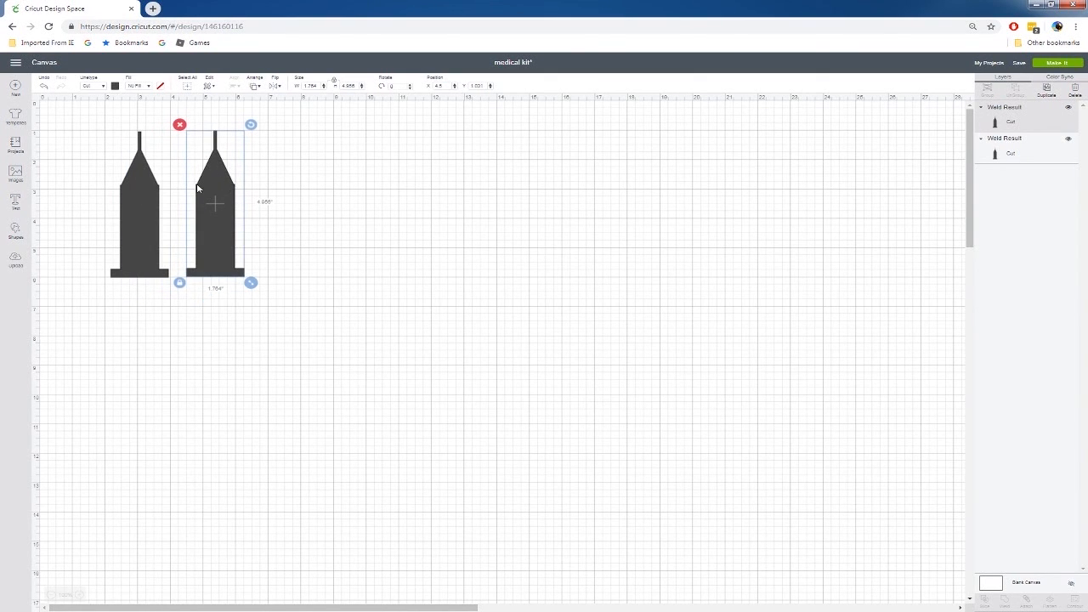
# Step: Color the original welded figure white and move the dark copy farther away from it
pyautogui.click(134, 197)
pyautogui.click(117, 86)
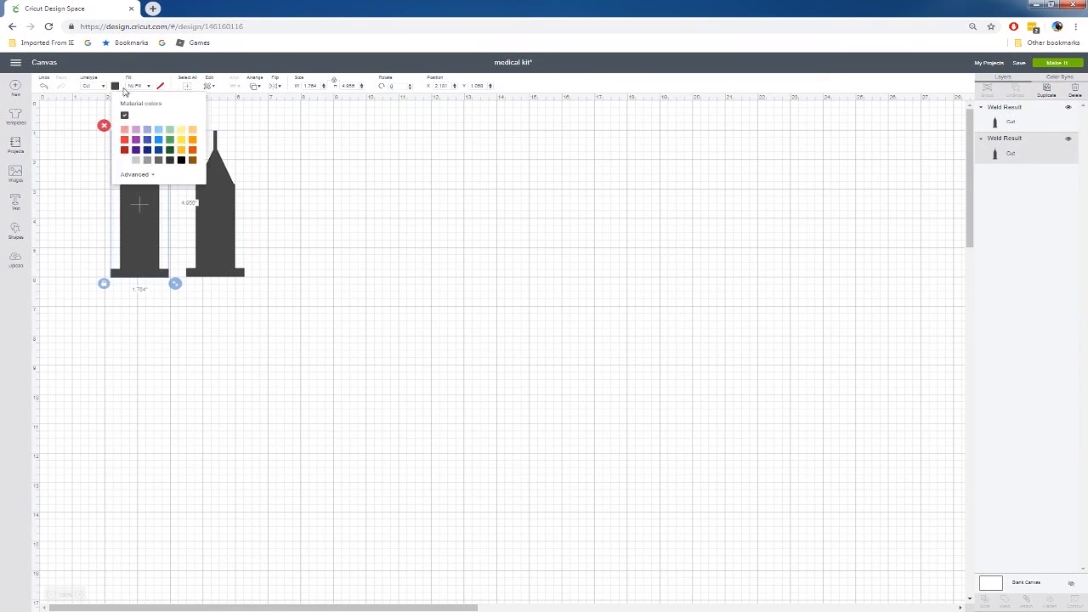
pyautogui.click(127, 160)
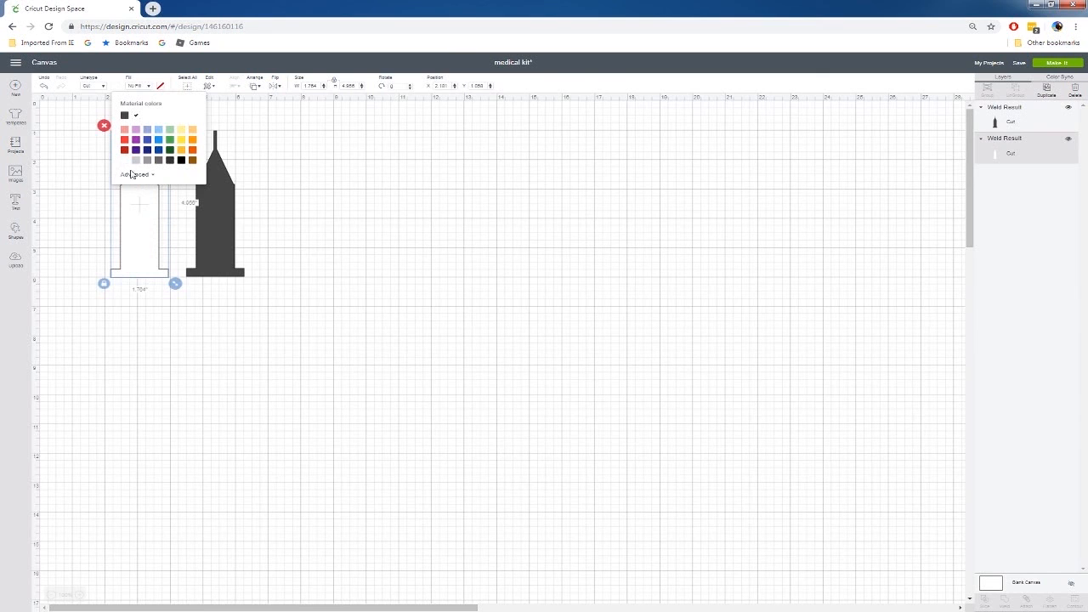
pyautogui.click(338, 187)
pyautogui.moveTo(214, 211); pyautogui.dragTo(254, 210)
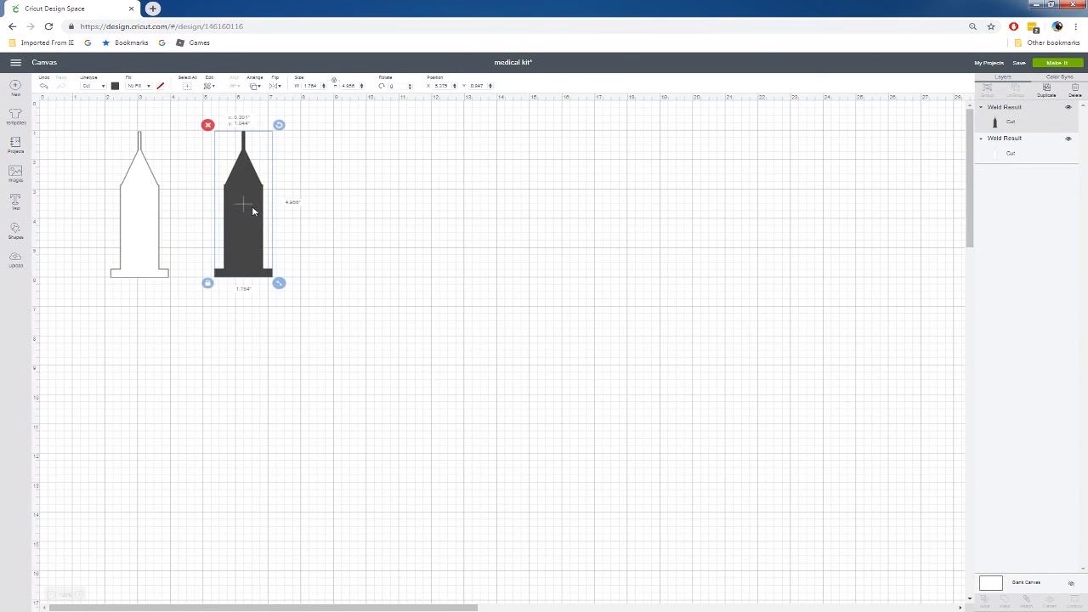
# Step: Try tilting the dark copy counter-clockwise, and undo the rotation
pyautogui.moveTo(279, 125); pyautogui.dragTo(174, 138)
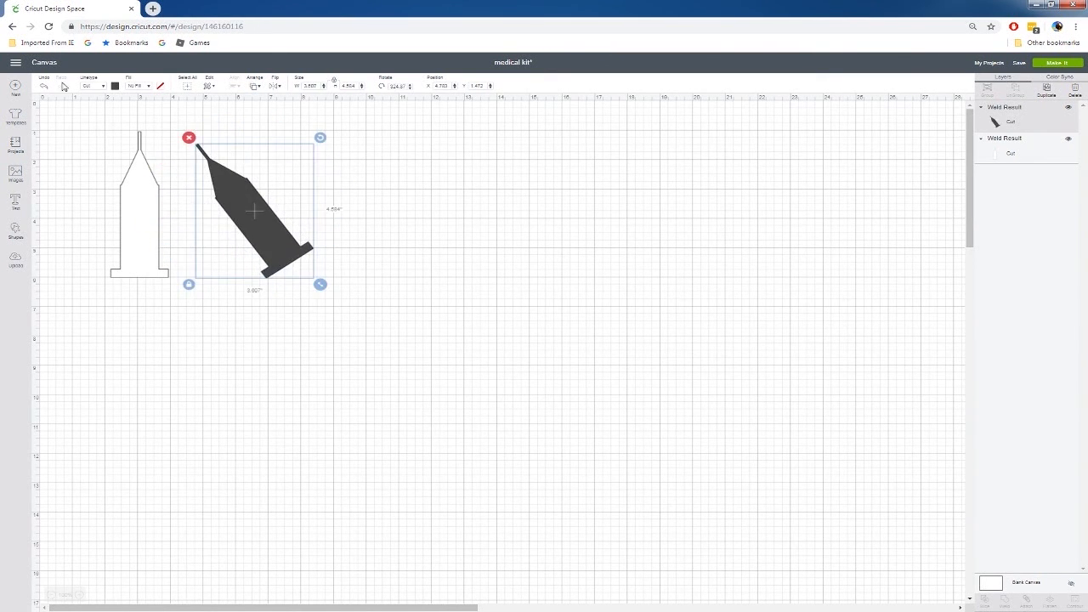
pyautogui.click(45, 87)
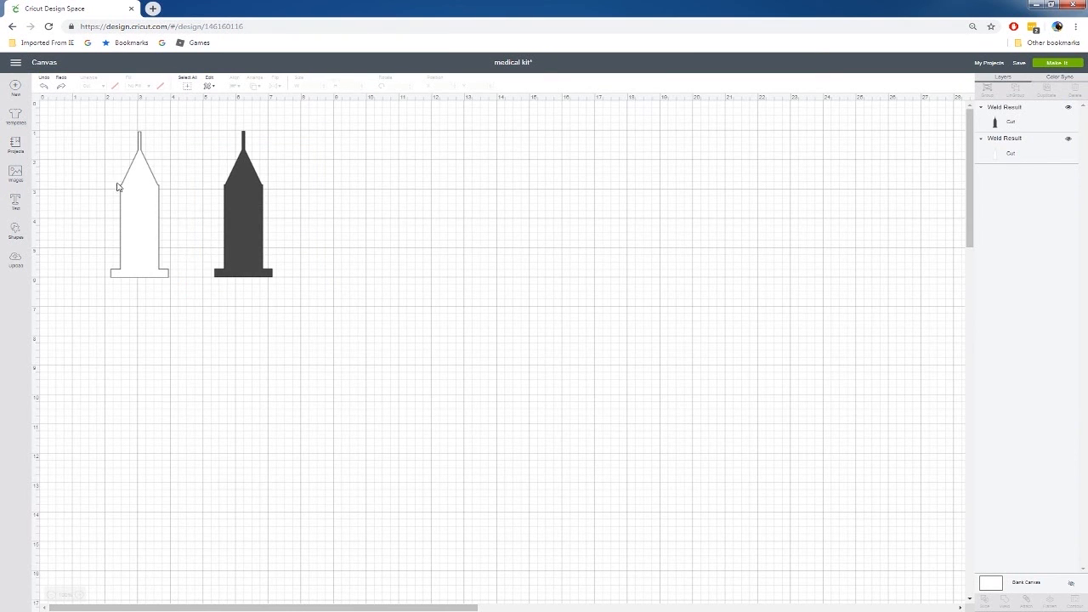
# Step: Add a square, unlock its proportions and reshape it into a rectangle about 3.2 in wide covering the dark copy's needle
pyautogui.click(16, 235)
pyautogui.click(56, 177)
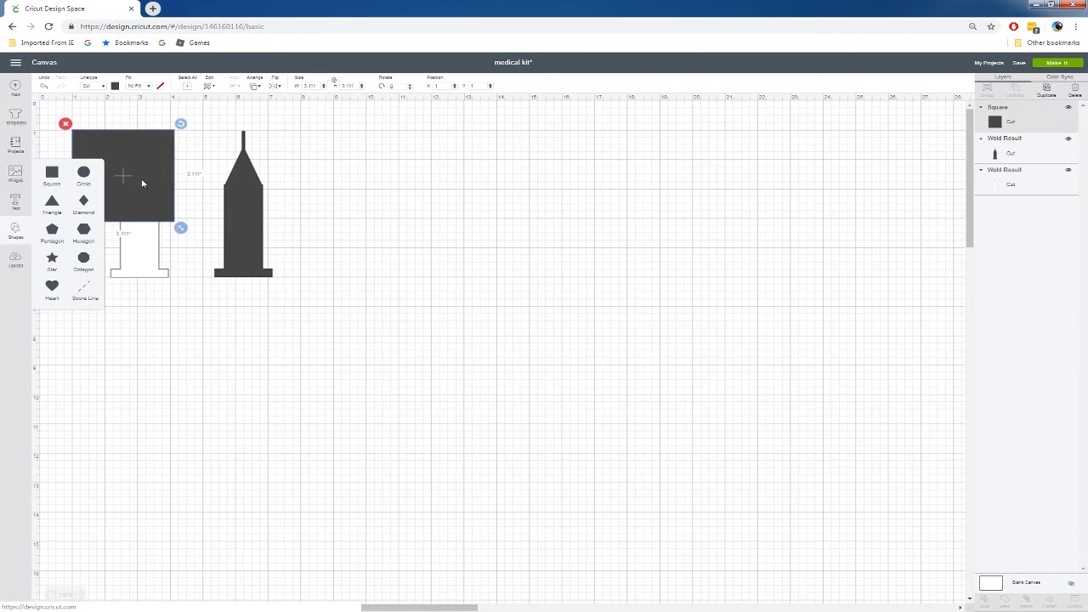
pyautogui.moveTo(142, 197); pyautogui.dragTo(229, 181)
pyautogui.click(162, 209)
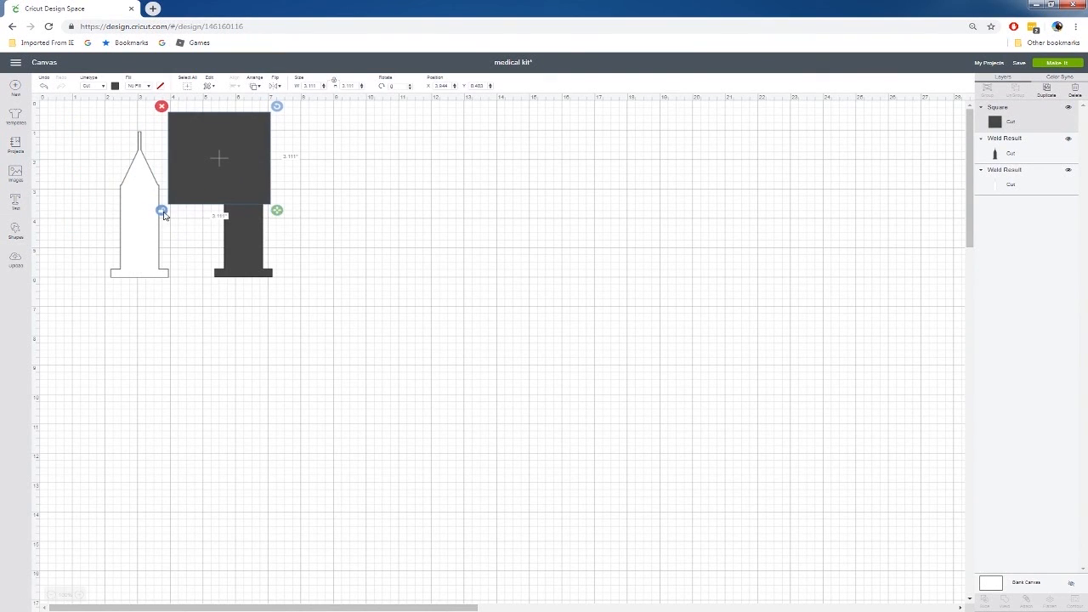
pyautogui.moveTo(277, 210); pyautogui.dragTo(263, 140)
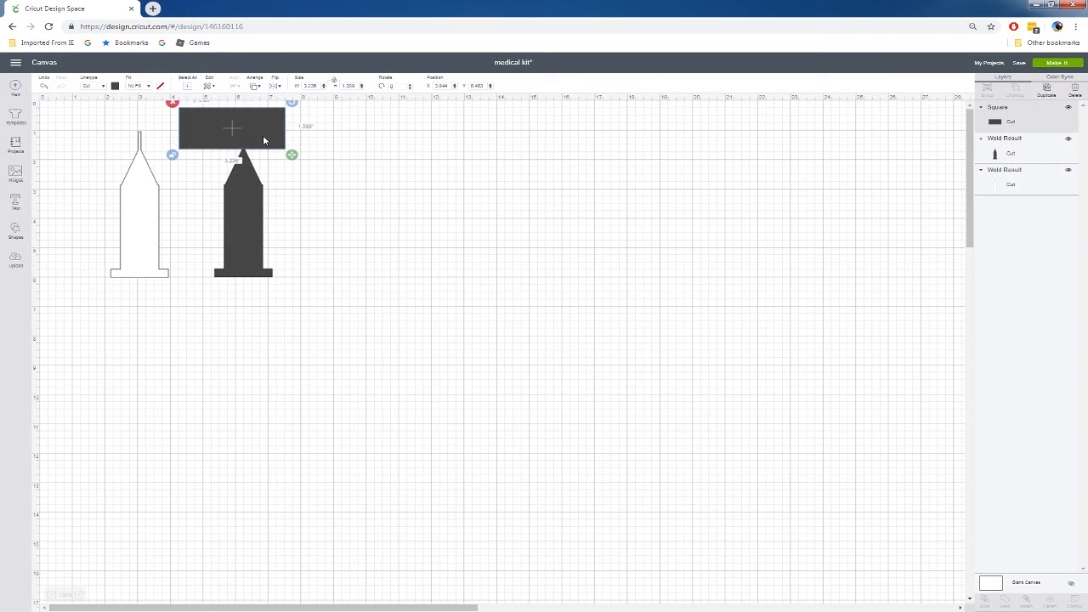
# Step: Slice the dark copy with the overlapping rectangle to cut off its needle strip
pyautogui.moveTo(356, 134); pyautogui.dragTo(240, 242)
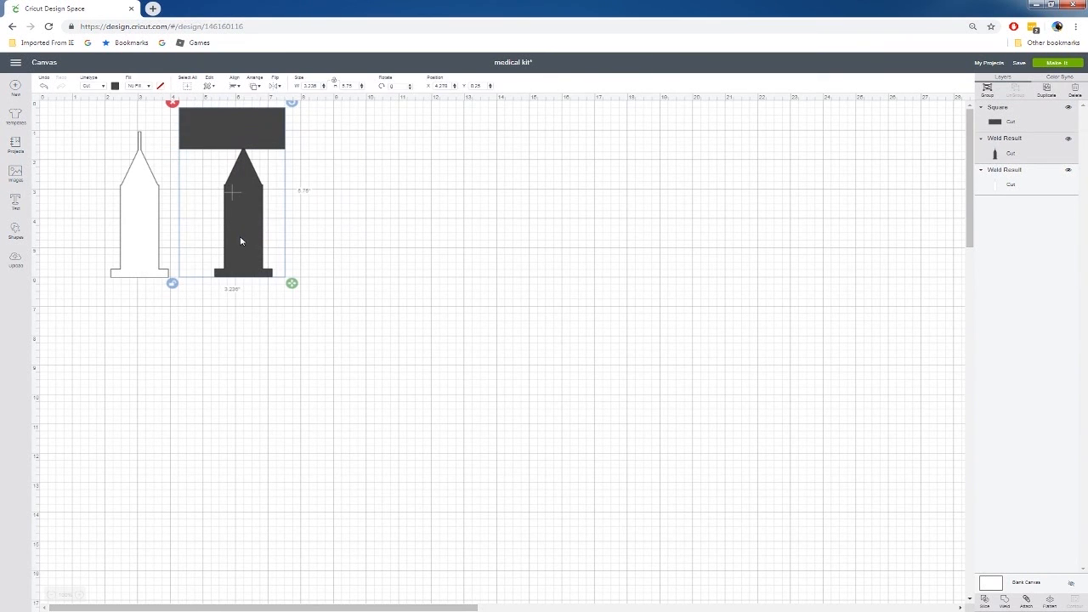
pyautogui.rightClick(244, 237)
pyautogui.click(269, 395)
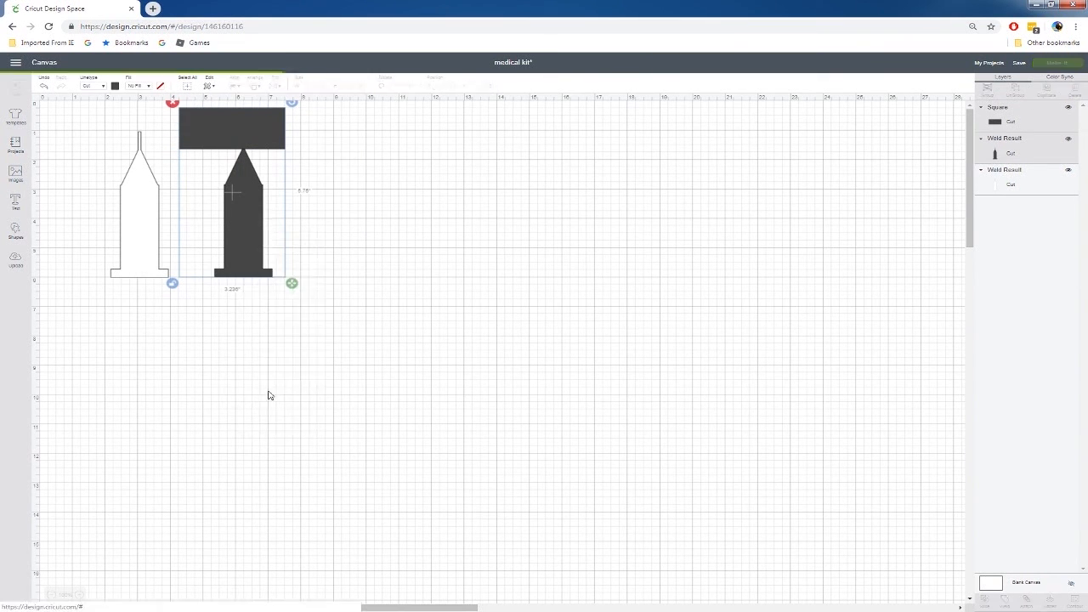
# Step: Place the sliced rectangle at a tilt over the dark copy's base and slice the two shapes
pyautogui.moveTo(272, 132); pyautogui.dragTo(307, 249)
pyautogui.moveTo(312, 164); pyautogui.dragTo(236, 300)
pyautogui.rightClick(242, 288)
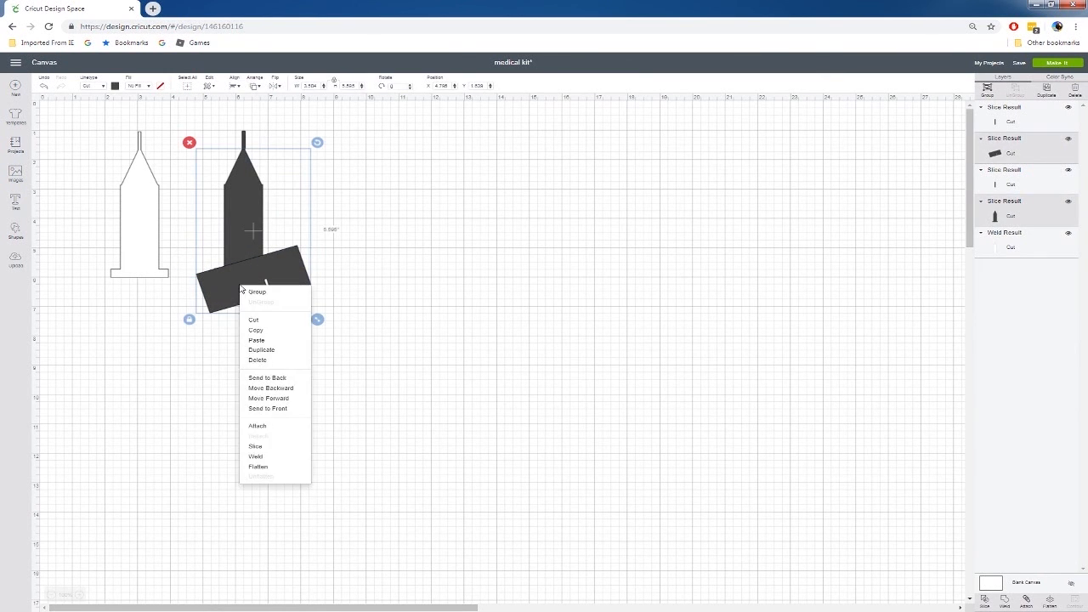
pyautogui.click(254, 446)
# Step: Move the trimmed dark body clear of the cut pieces and delete the leftover slices
pyautogui.moveTo(237, 236); pyautogui.dragTo(377, 210)
pyautogui.moveTo(220, 129); pyautogui.dragTo(287, 276)
pyautogui.press('Delete')
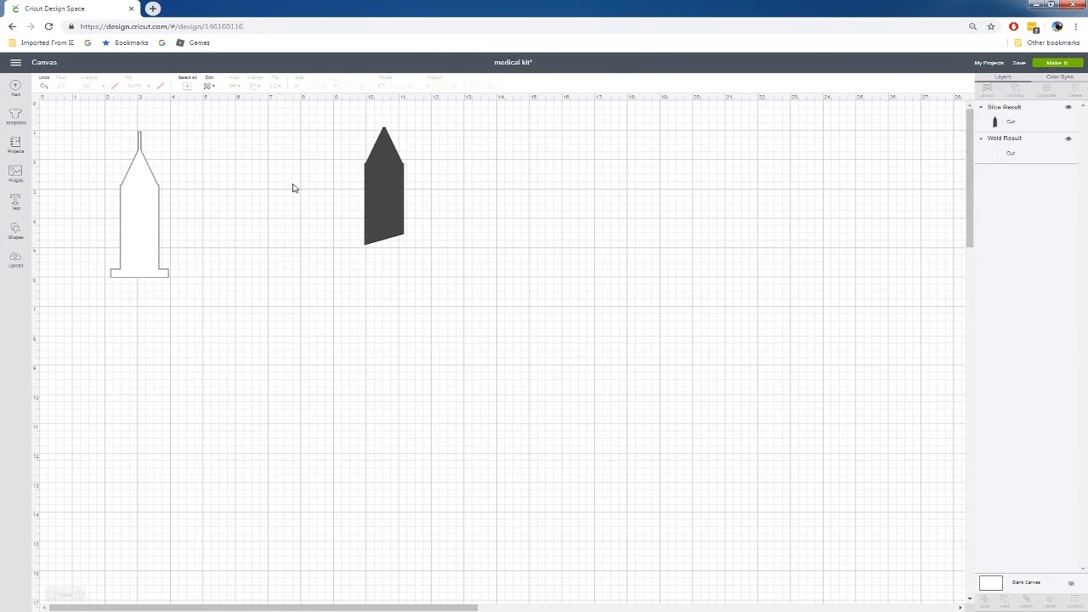
# Step: Fit the trimmed body inside the white syringe outline and color it light pink
pyautogui.moveTo(386, 184); pyautogui.dragTo(140, 205)
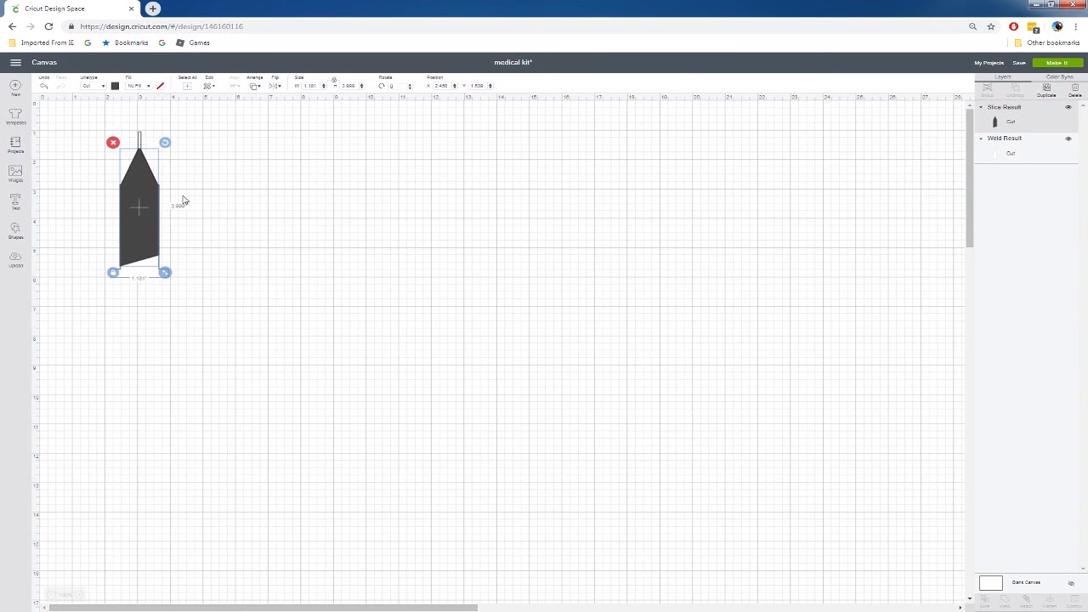
pyautogui.click(116, 87)
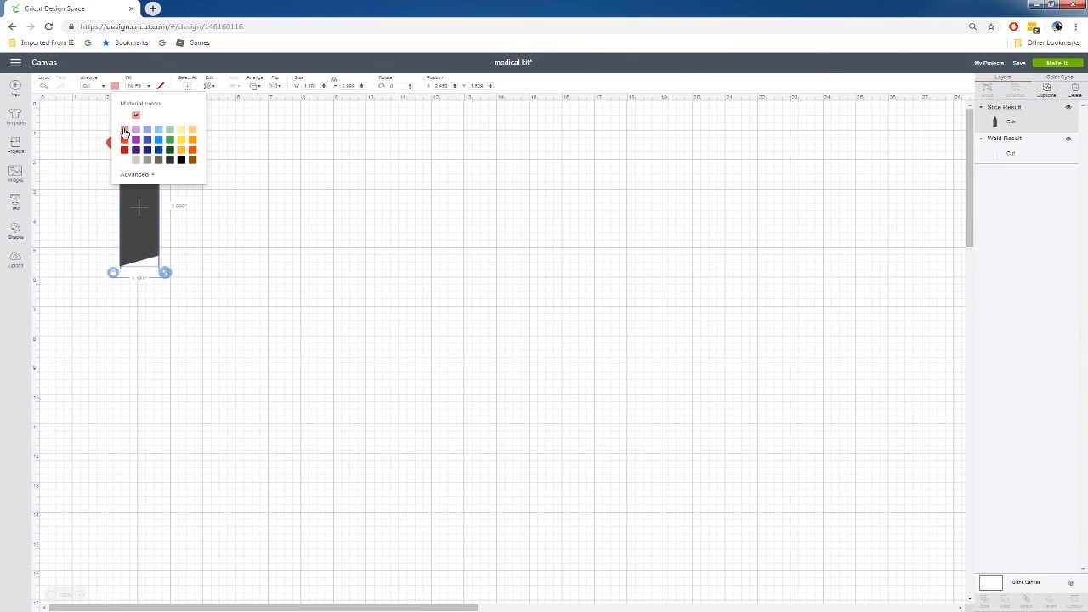
pyautogui.click(124, 129)
pyautogui.click(248, 205)
# Step: Rotate the white outline and pink fill together to about 224° so the needle points diagonally down-left
pyautogui.moveTo(181, 162); pyautogui.dragTo(106, 241)
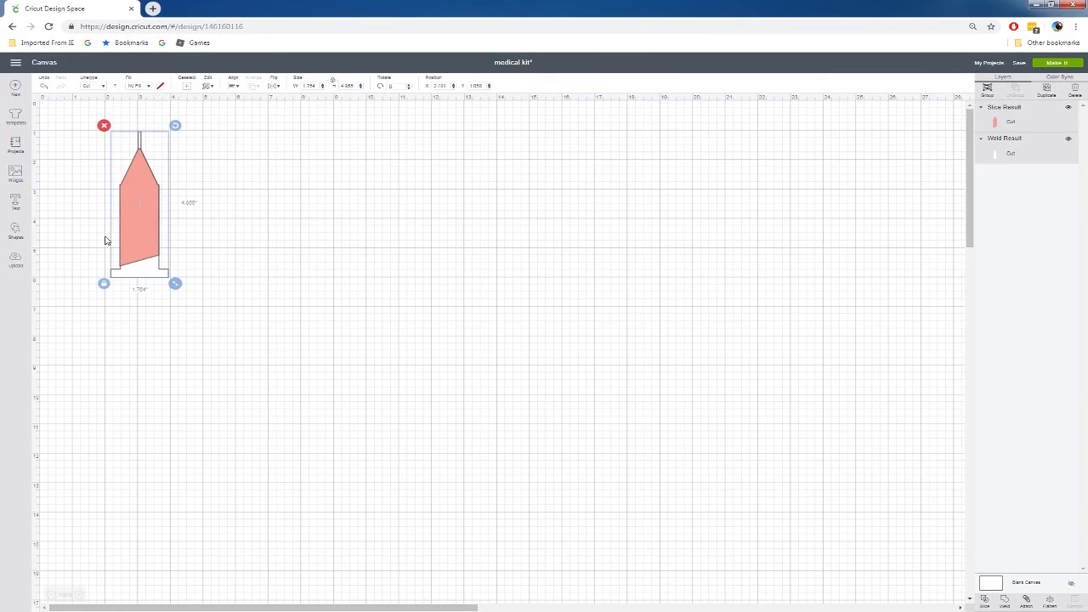
pyautogui.moveTo(133, 127); pyautogui.dragTo(89, 232)
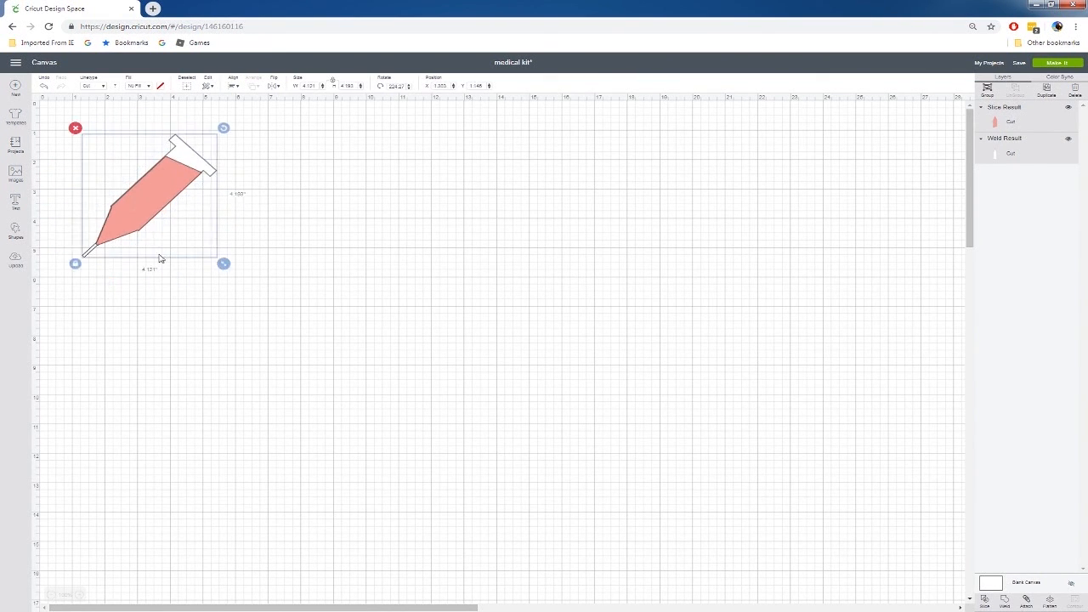
pyautogui.click(280, 212)
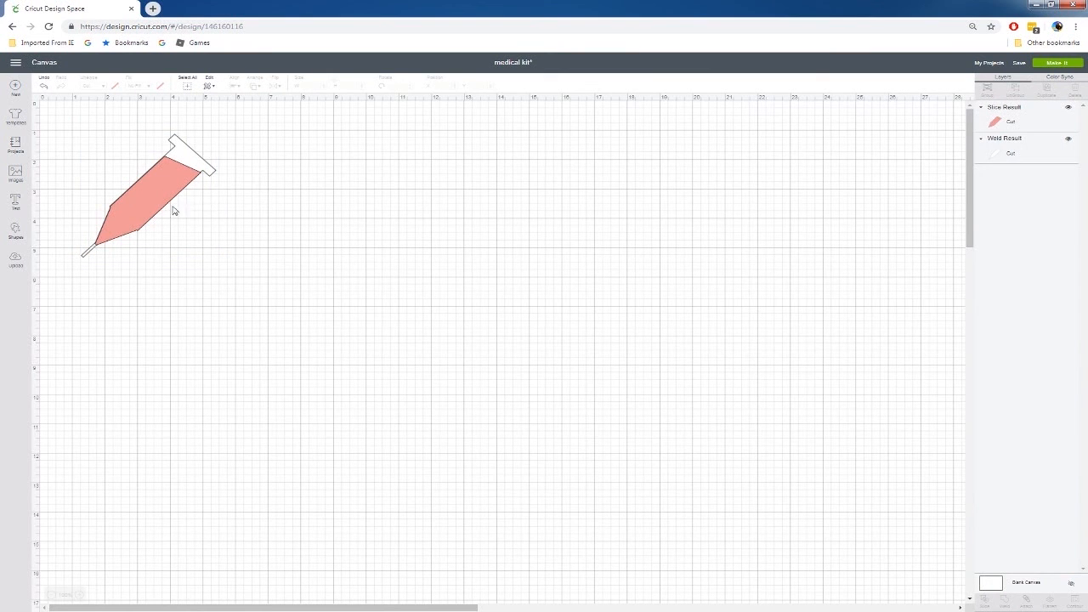
# Step: Nudge the pink fill into line with the white syringe outline and undo the last change
pyautogui.click(160, 200)
pyautogui.moveTo(158, 198); pyautogui.dragTo(159, 199)
pyautogui.click(211, 144)
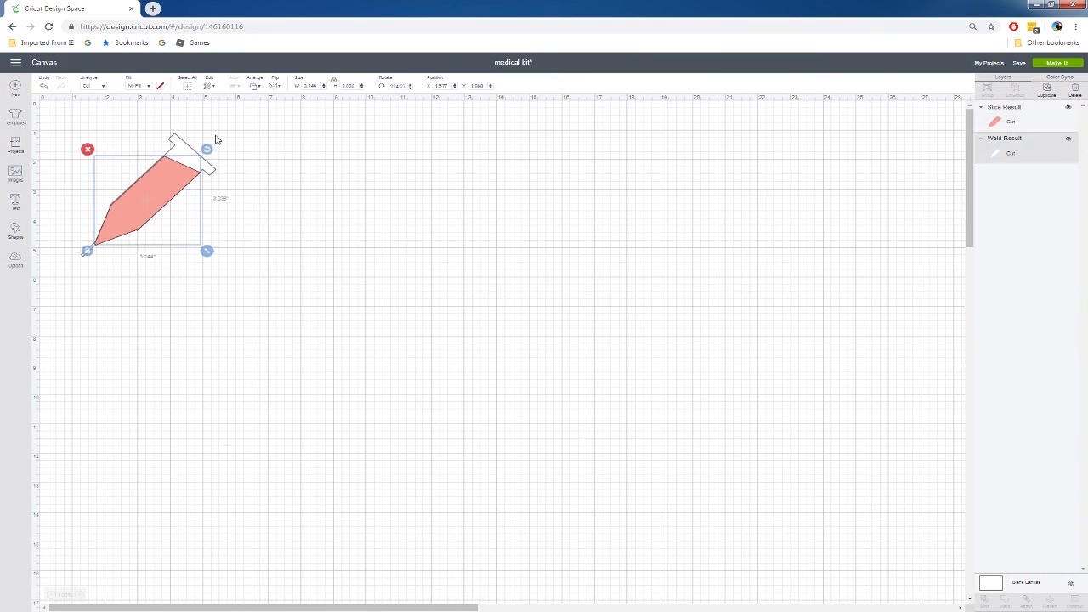
pyautogui.click(44, 88)
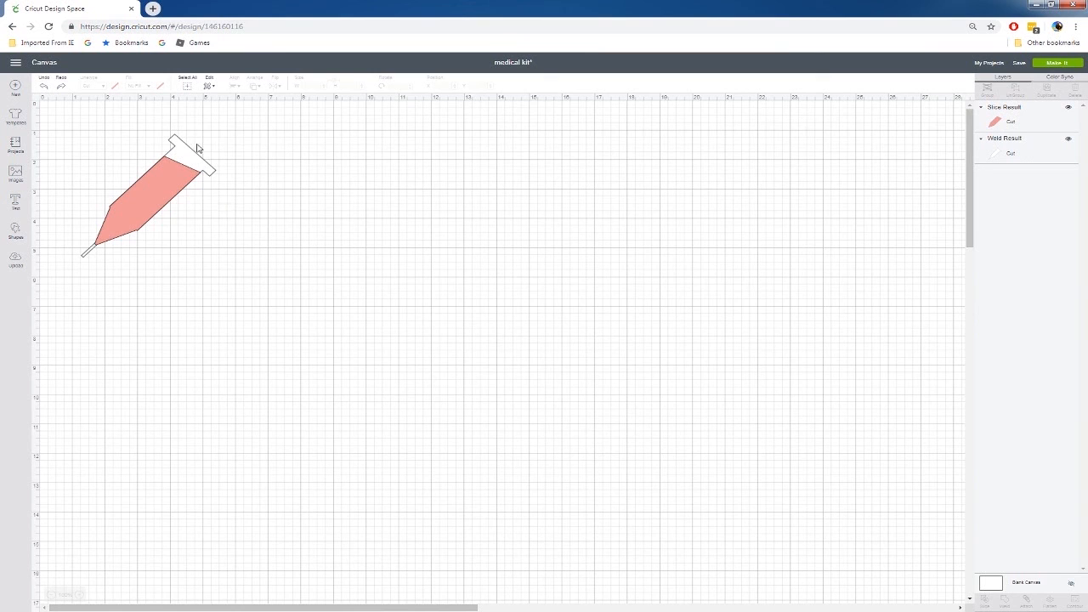
pyautogui.click(197, 149)
pyautogui.click(261, 144)
# Step: Add a square, shrink it to about 1.15 in, rotate it about 43° and place it on the syringe's plunger end
pyautogui.click(15, 233)
pyautogui.click(48, 176)
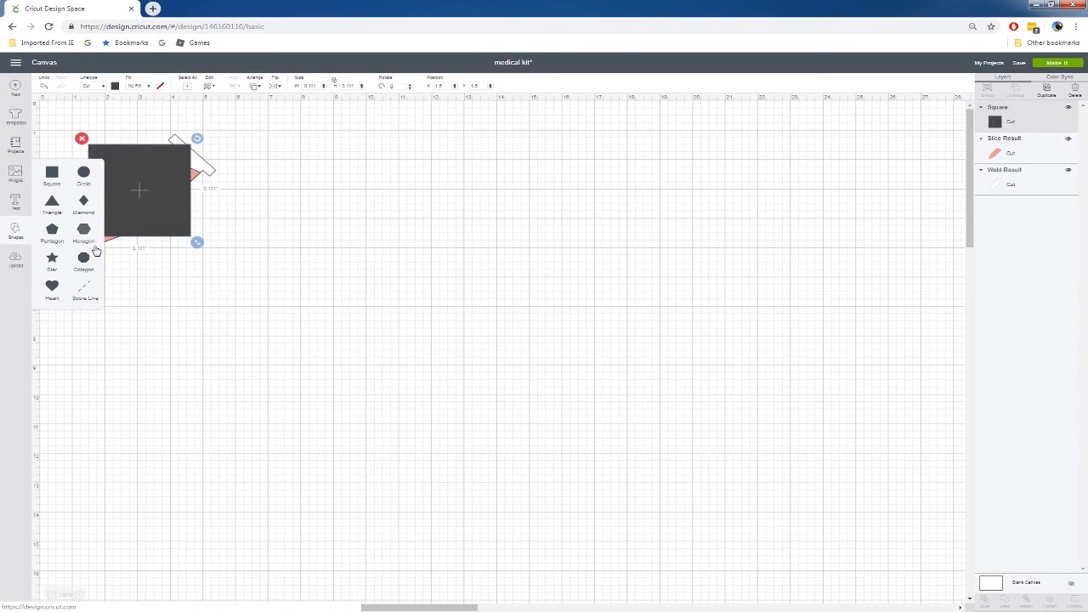
pyautogui.click(170, 216)
pyautogui.moveTo(170, 216); pyautogui.dragTo(210, 156)
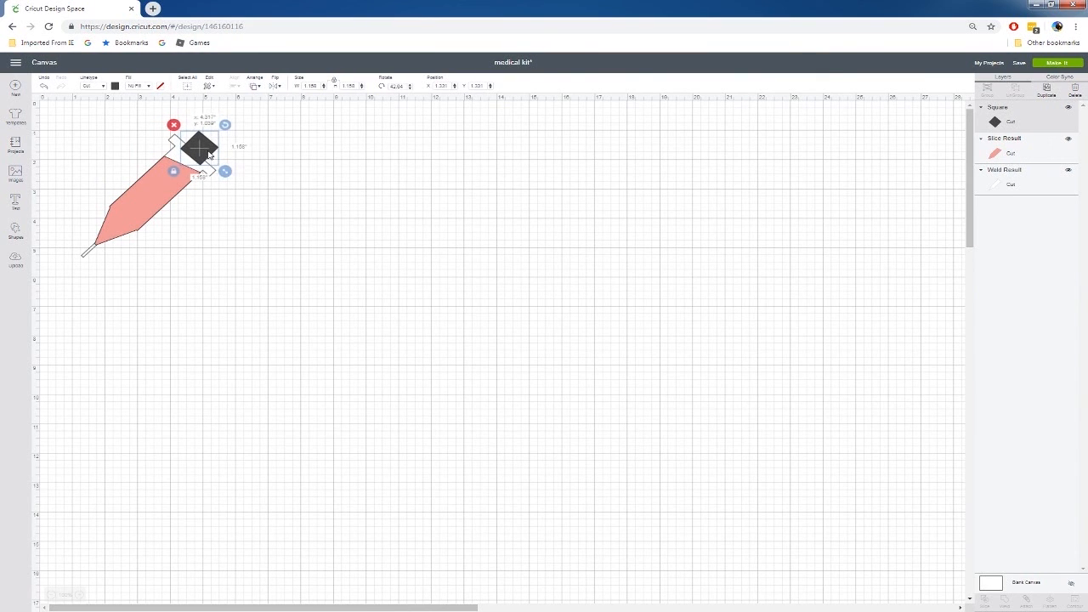
# Step: Add another square, reshape it into a narrow tilted bar and set it against the small square as the plunger's handle
pyautogui.click(15, 232)
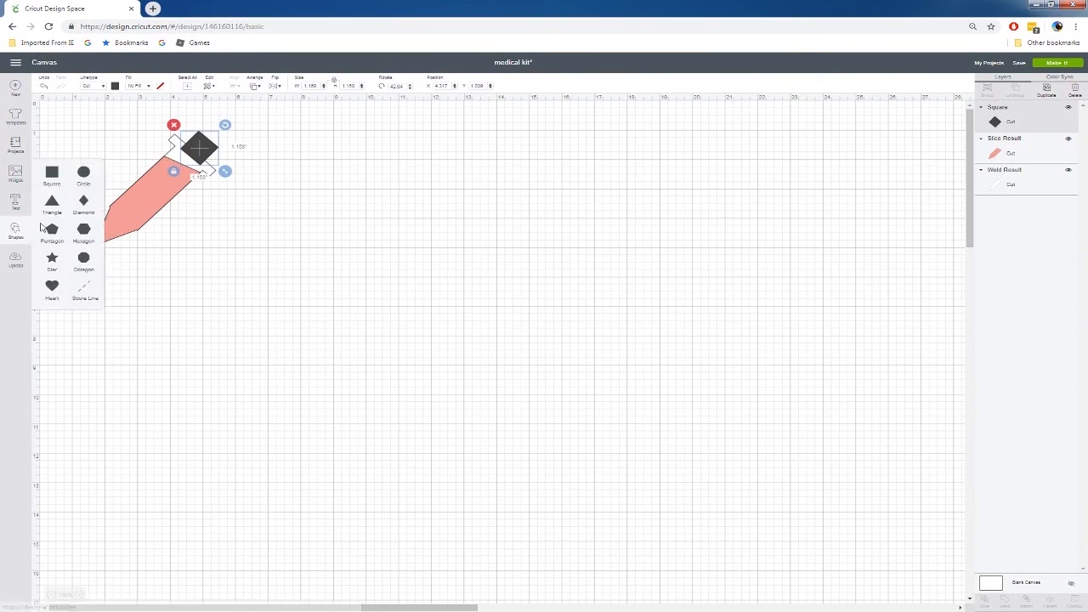
pyautogui.click(52, 173)
pyautogui.moveTo(189, 232); pyautogui.dragTo(221, 151)
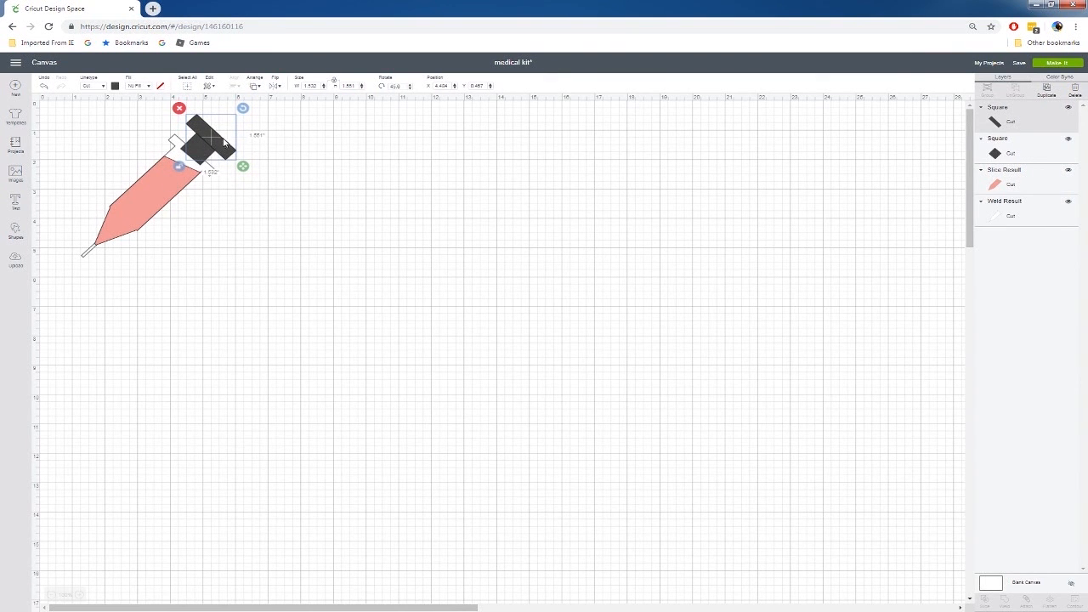
pyautogui.click(293, 142)
# Step: Select the small square and the bar together and move them clear of the syringe outline
pyautogui.click(192, 154)
pyautogui.moveTo(267, 119); pyautogui.dragTo(229, 146)
pyautogui.click(279, 138)
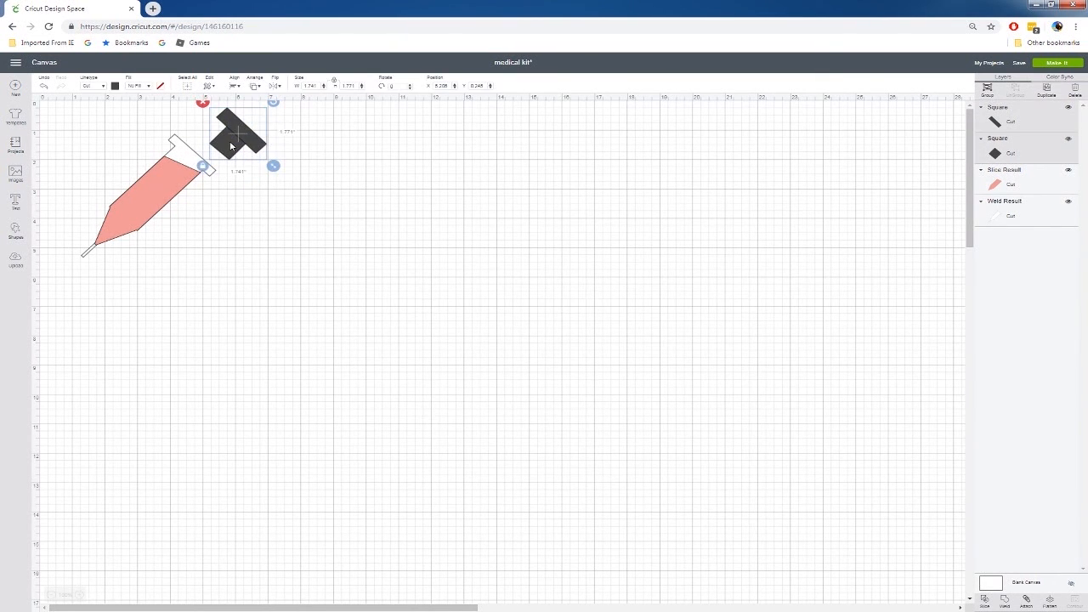
# Step: Try centering the small square and bar horizontally on each other, and undo the alignment
pyautogui.click(238, 88)
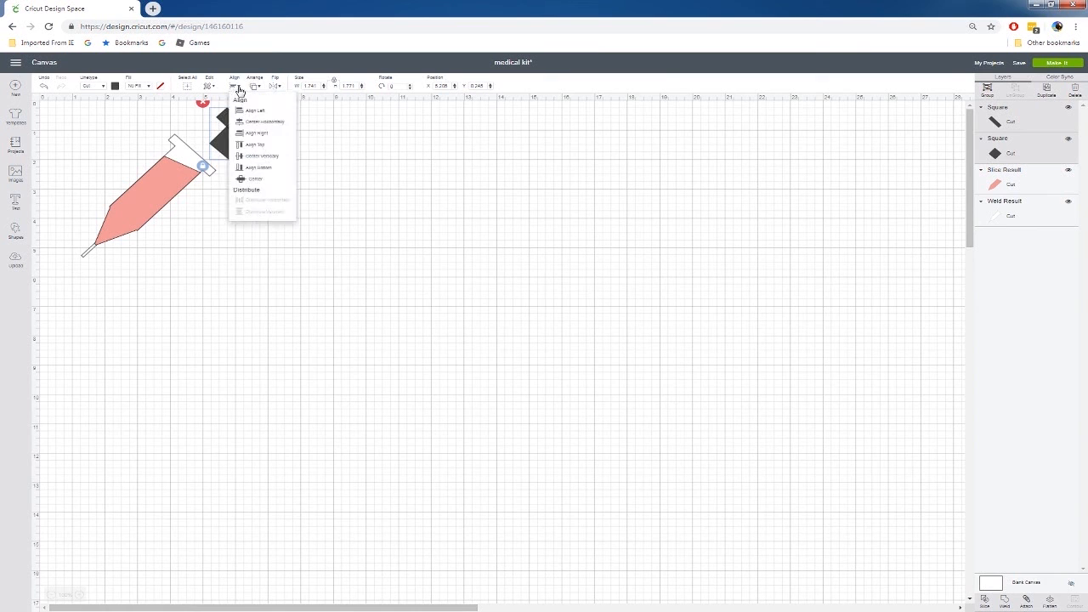
pyautogui.click(263, 123)
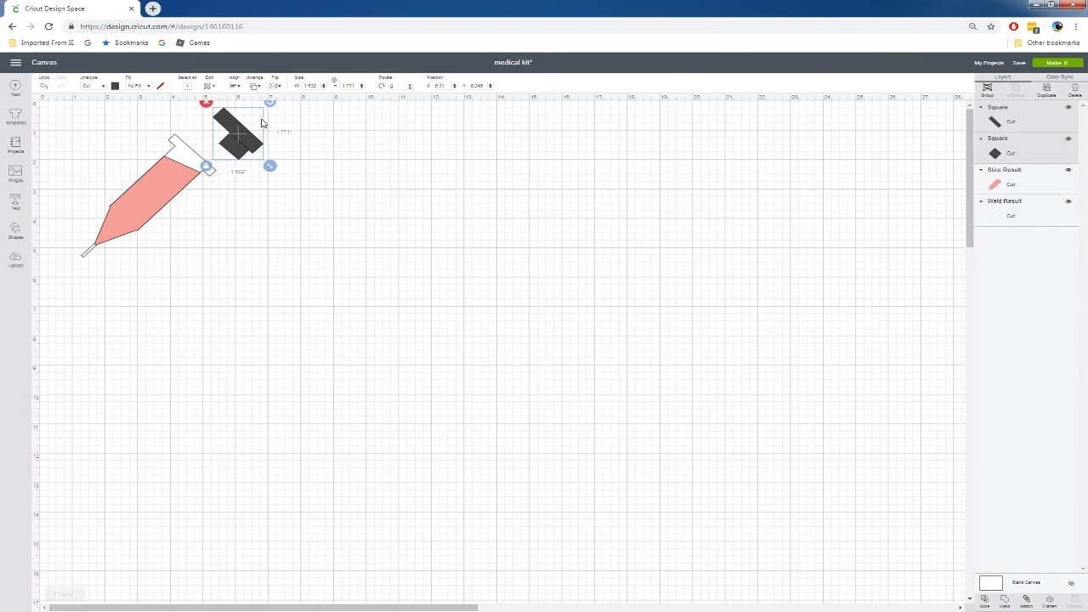
pyautogui.click(45, 86)
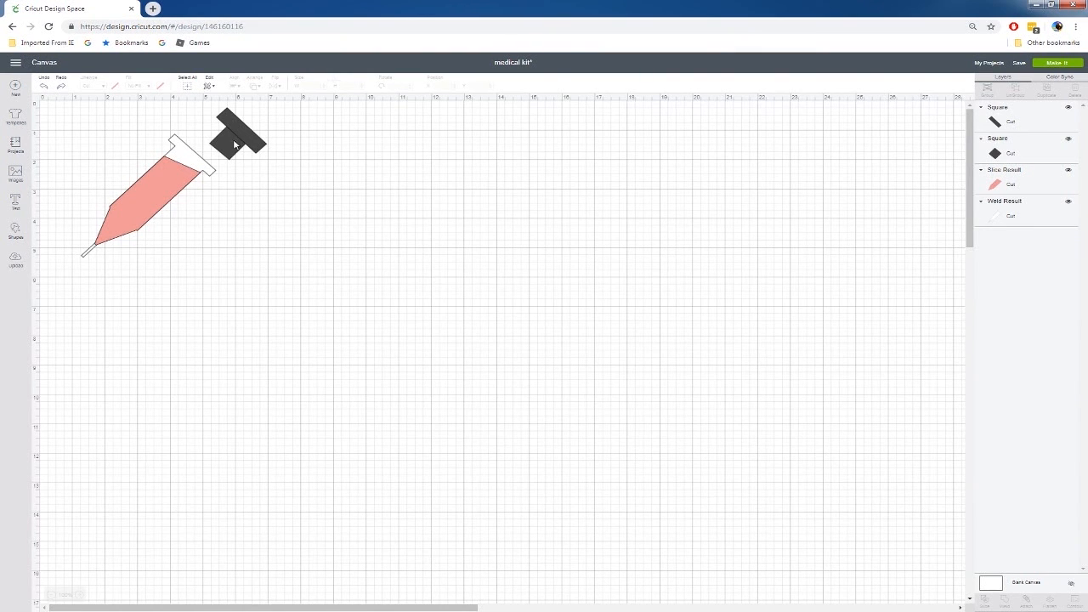
# Step: Nudge the plunger pieces so they overlap and weld the small square and bar into one shape
pyautogui.click(235, 145)
pyautogui.moveTo(284, 111); pyautogui.dragTo(229, 151)
pyautogui.rightClick(230, 150)
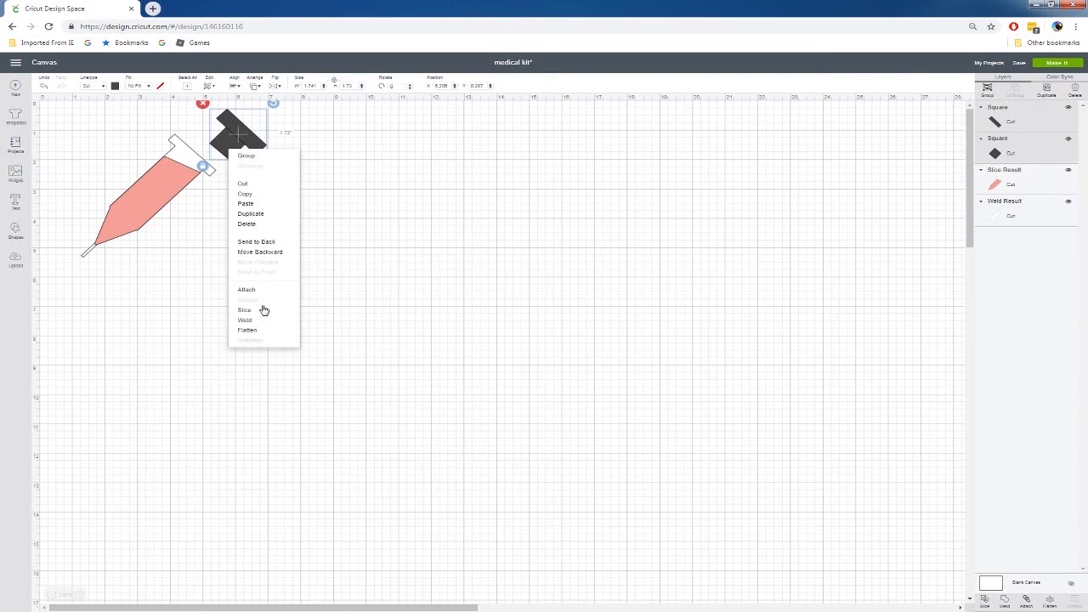
pyautogui.click(249, 319)
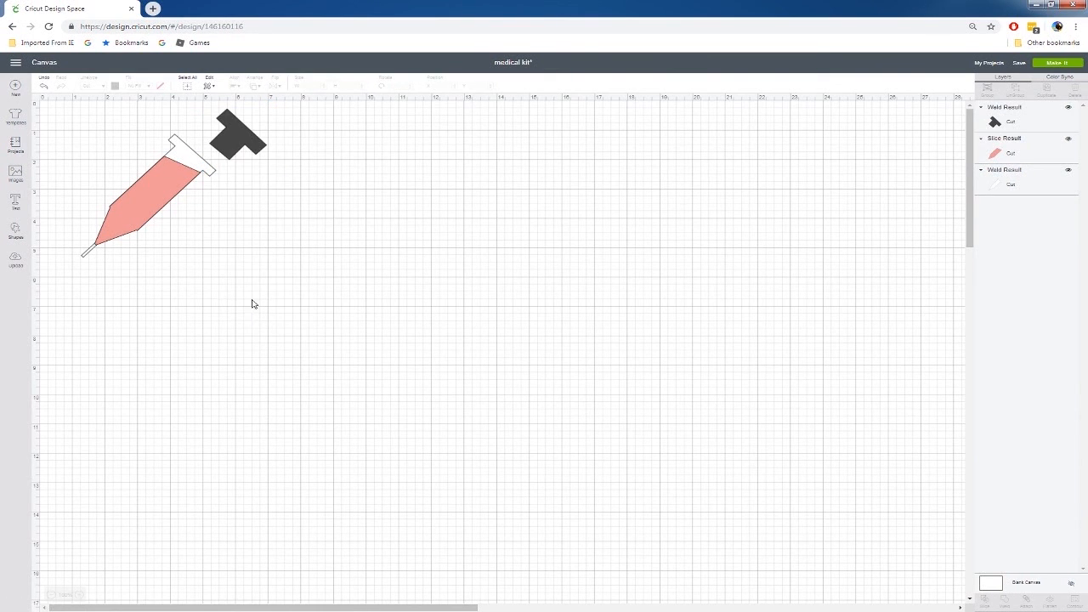
# Step: Send the welded plunger to the back and slide it against the syringe's flanged end
pyautogui.rightClick(245, 150)
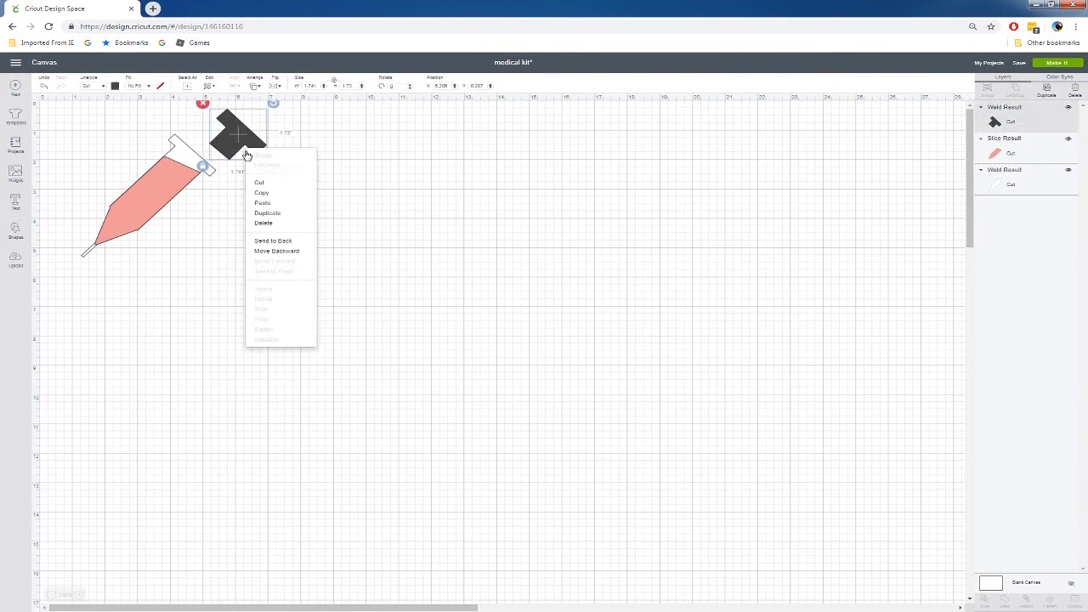
pyautogui.click(284, 243)
pyautogui.moveTo(248, 134); pyautogui.dragTo(223, 138)
pyautogui.click(276, 206)
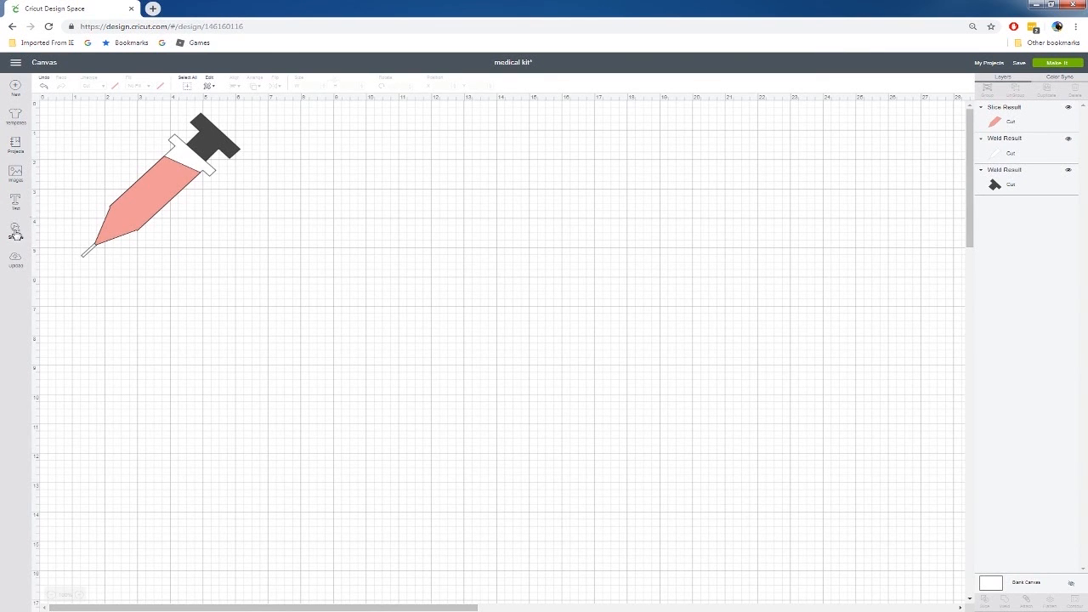
# Step: Add a square, move it clear of the syringe and stretch it into a rectangle about 5.1 by 3.2 inches
pyautogui.click(15, 231)
pyautogui.click(52, 173)
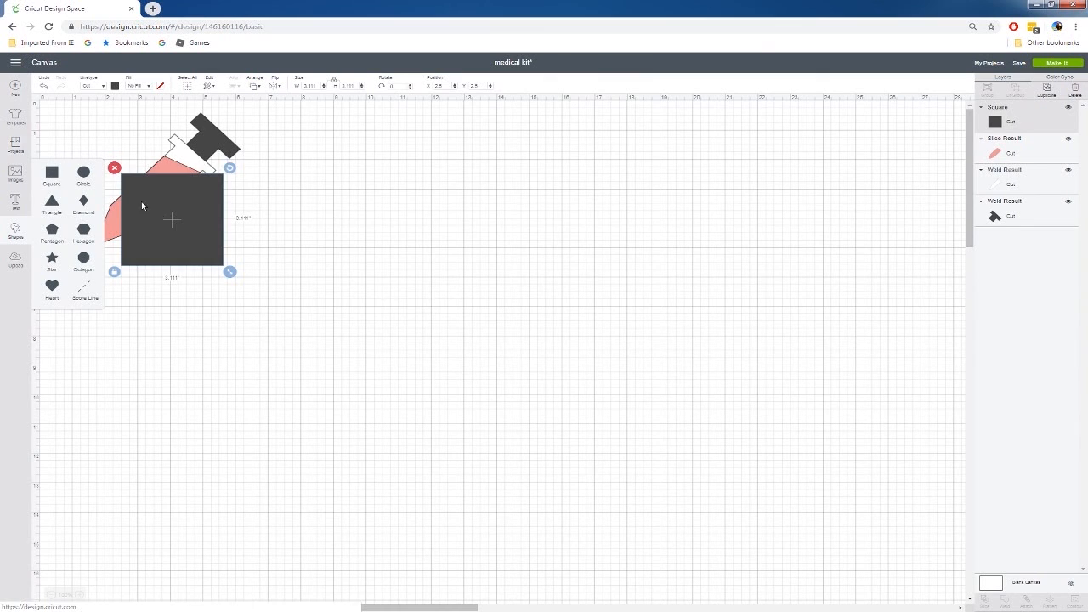
pyautogui.moveTo(197, 218); pyautogui.dragTo(407, 233)
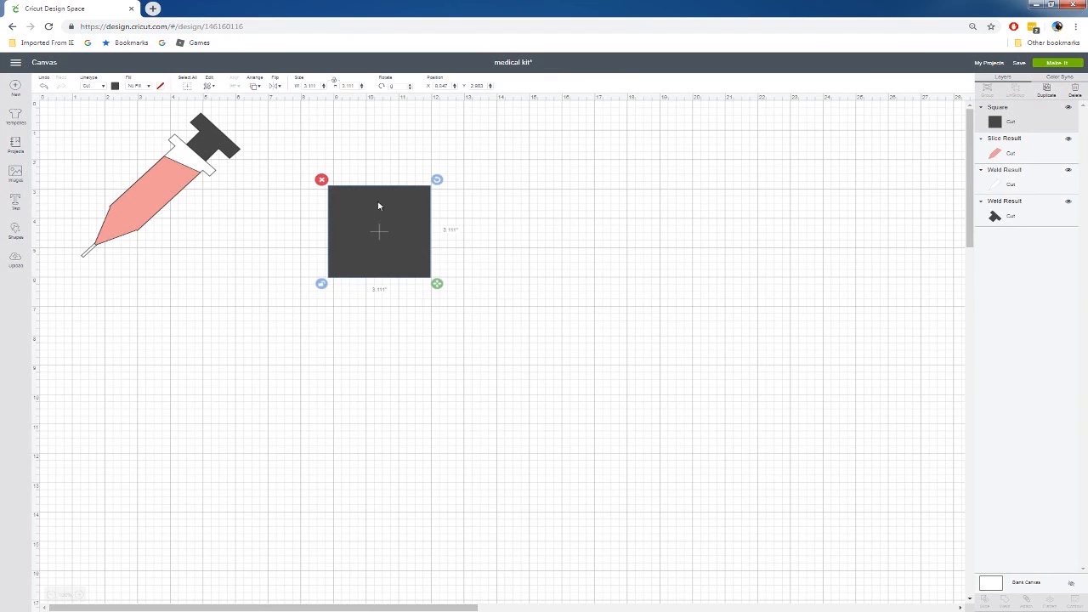
pyautogui.moveTo(436, 284); pyautogui.dragTo(503, 289)
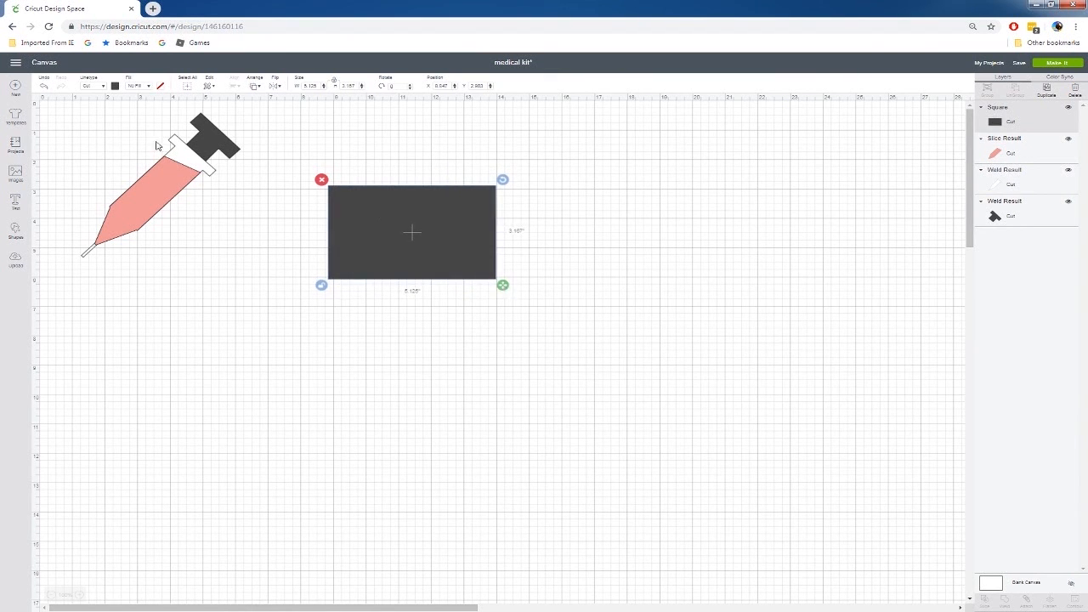
# Step: Change the new rectangle's material color to red
pyautogui.click(115, 86)
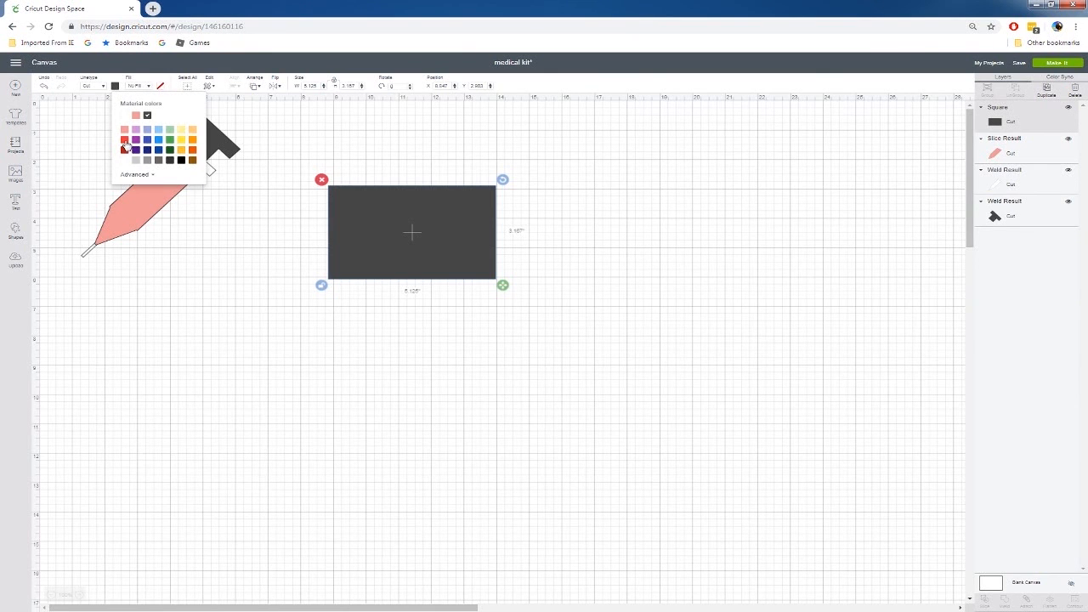
pyautogui.click(125, 142)
pyautogui.click(335, 306)
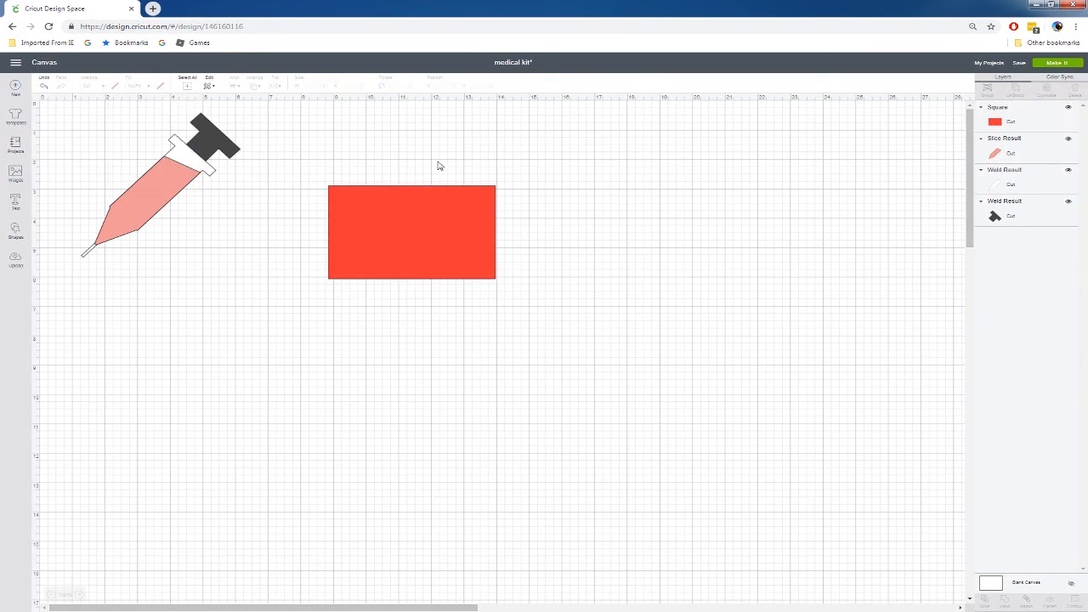
# Step: Add a circle below the syringe, duplicate it and shrink the copy to fit inside the original
pyautogui.click(17, 233)
pyautogui.click(83, 175)
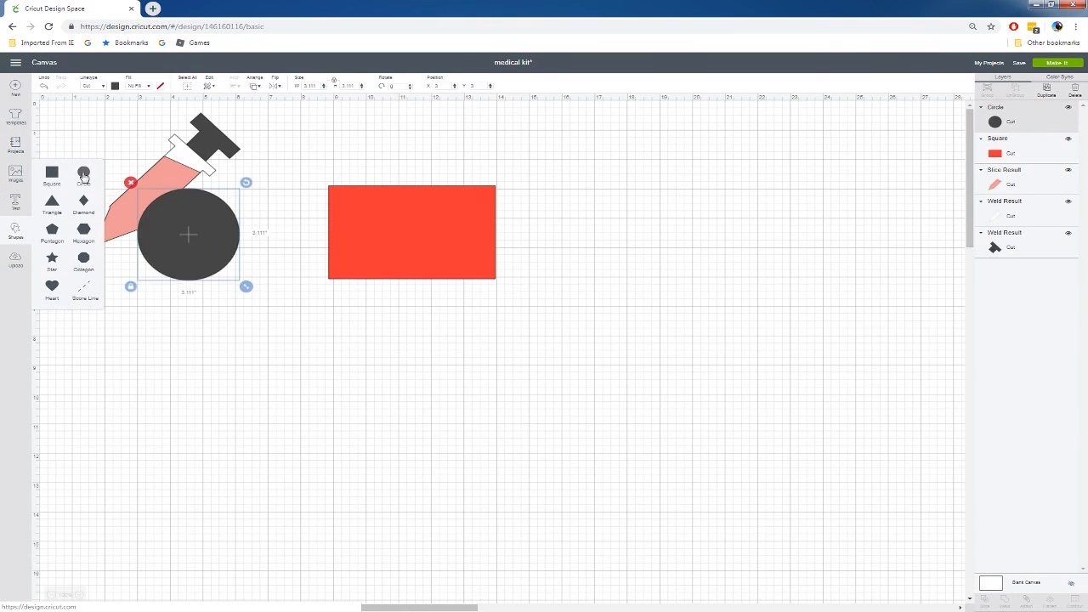
pyautogui.moveTo(189, 234); pyautogui.dragTo(271, 350)
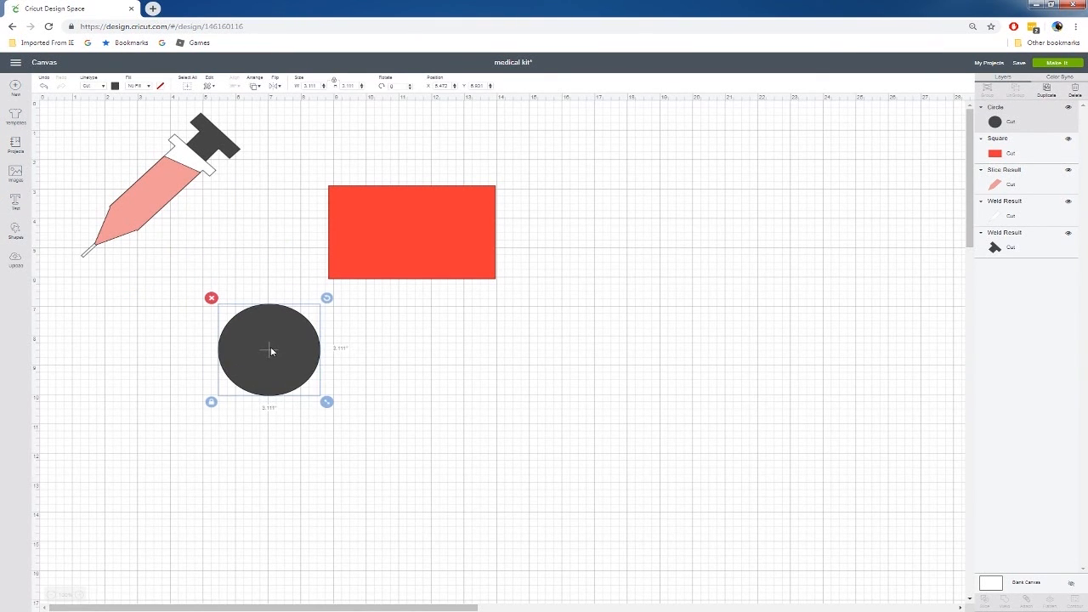
pyautogui.hotkey('ctrl', 'd')
pyautogui.moveTo(351, 423); pyautogui.dragTo(308, 389)
# Step: Select both circles and center them on each other horizontally and vertically
pyautogui.moveTo(162, 294); pyautogui.dragTo(320, 420)
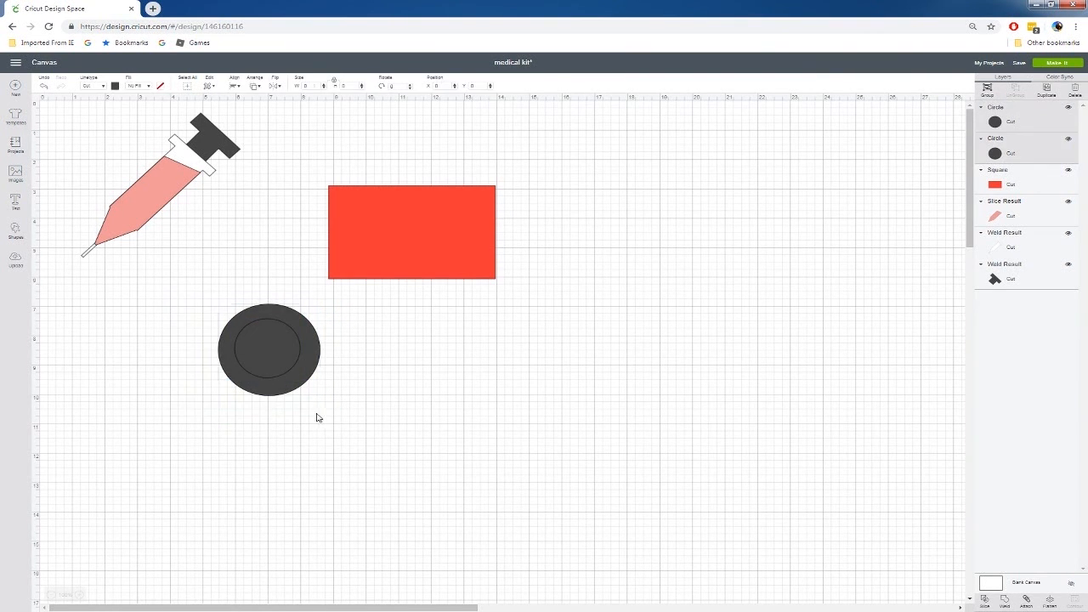
pyautogui.click(237, 88)
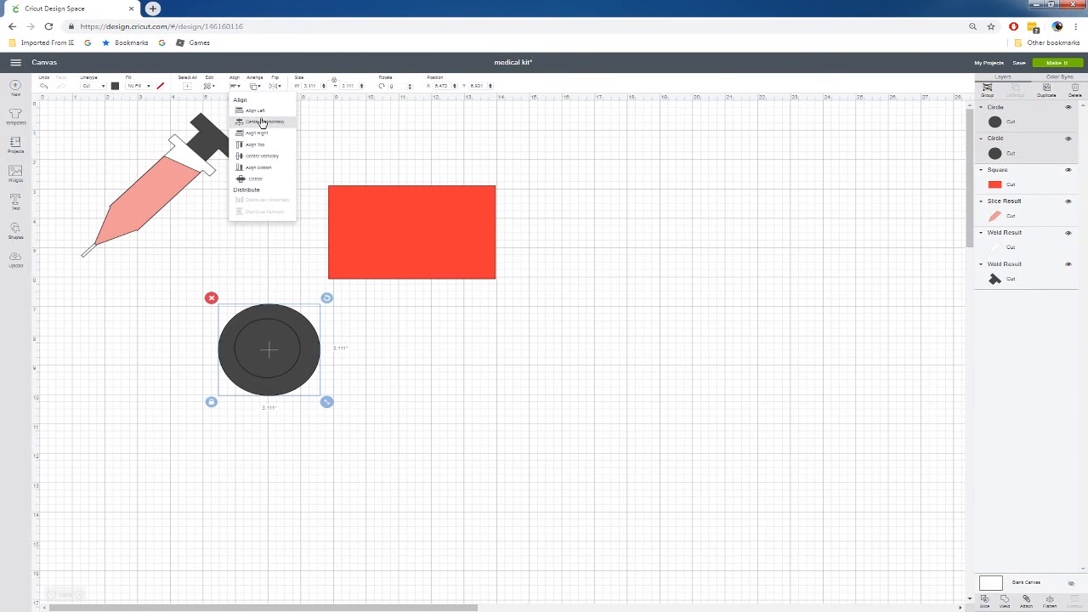
pyautogui.click(261, 125)
pyautogui.click(237, 87)
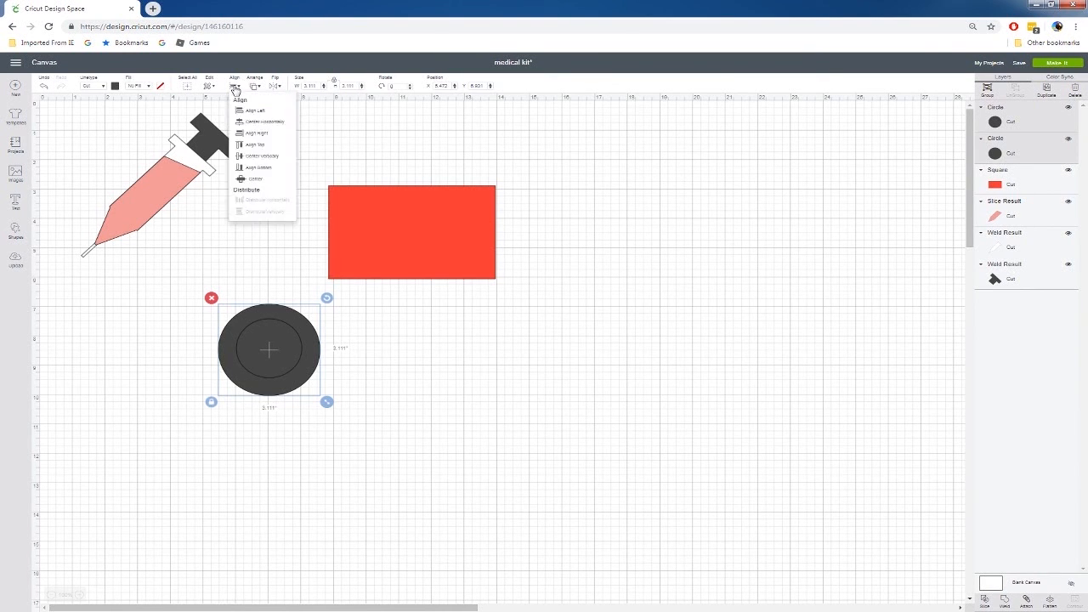
pyautogui.click(258, 160)
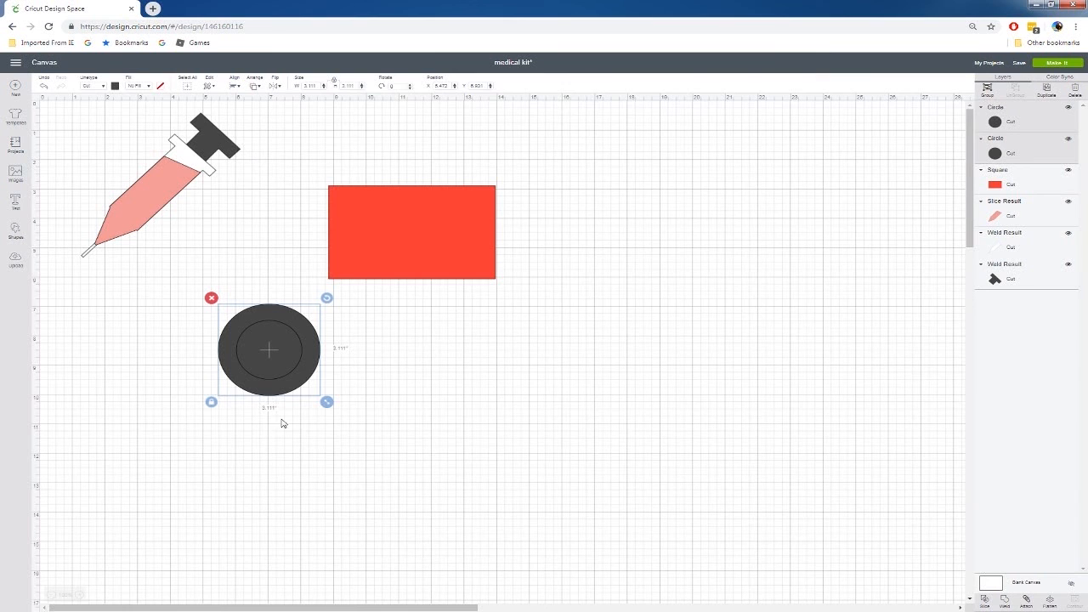
# Step: Slice the two circles and delete the leftover inner pieces, keeping only the ring
pyautogui.rightClick(298, 381)
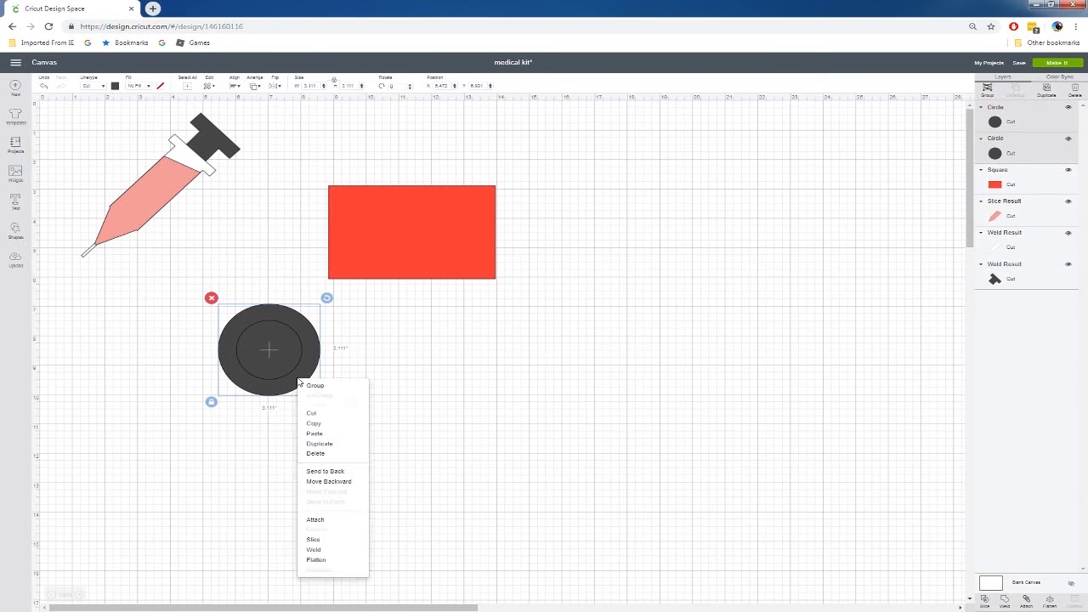
pyautogui.click(314, 539)
pyautogui.moveTo(303, 382); pyautogui.dragTo(487, 401)
pyautogui.press('Delete')
pyautogui.moveTo(301, 388); pyautogui.dragTo(444, 391)
pyautogui.click(269, 361)
pyautogui.press('Delete')
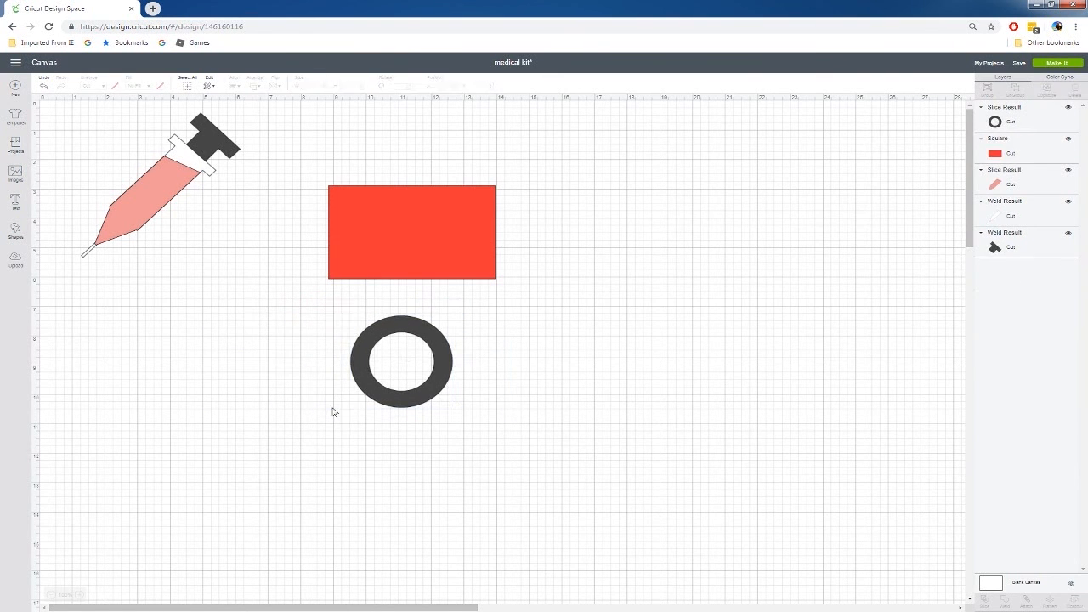
# Step: Overlap the ring with the red rectangle's upper edge, centered horizontally, and weld them into a bag with a handle
pyautogui.click(391, 386)
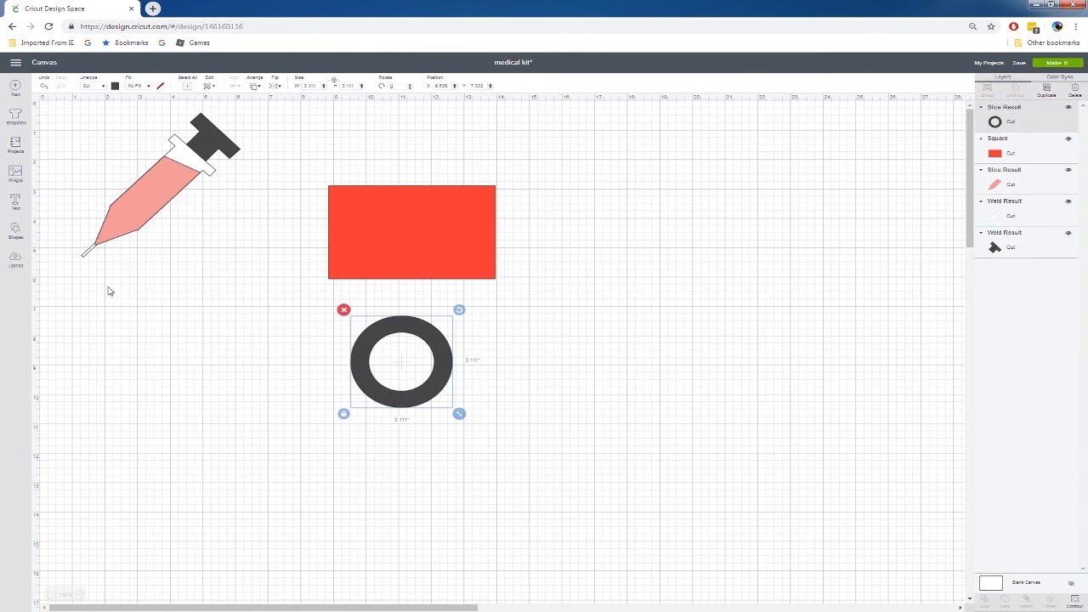
pyautogui.moveTo(391, 401)
pyautogui.mouseDown()
pyautogui.moveTo(401, 242)
pyautogui.moveTo(392, 229)
pyautogui.mouseUp()
pyautogui.moveTo(310, 130); pyautogui.dragTo(496, 288)
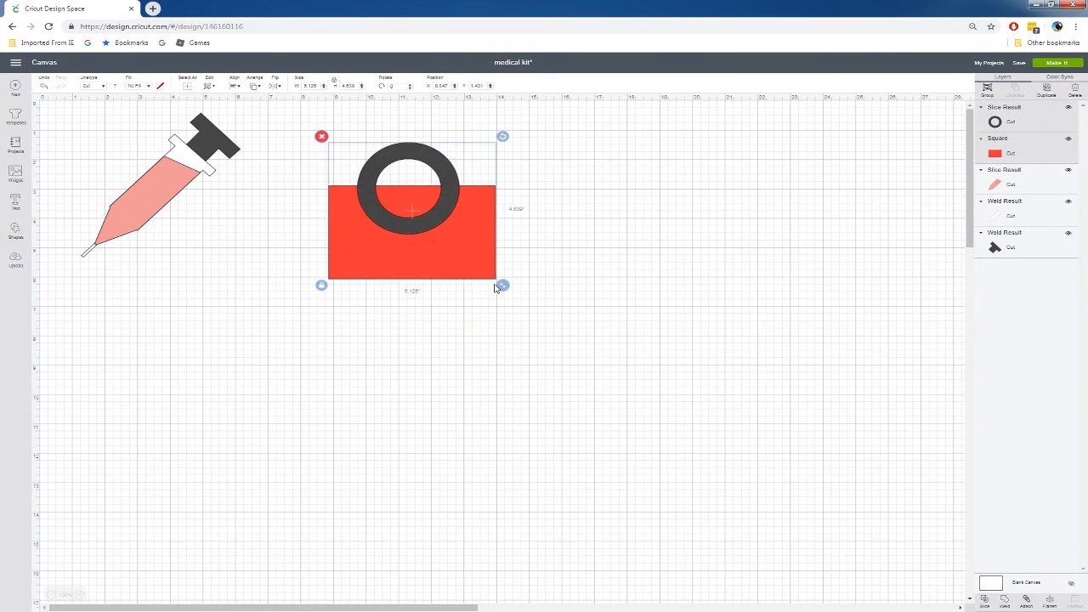
pyautogui.click(237, 88)
pyautogui.click(274, 126)
pyautogui.rightClick(397, 244)
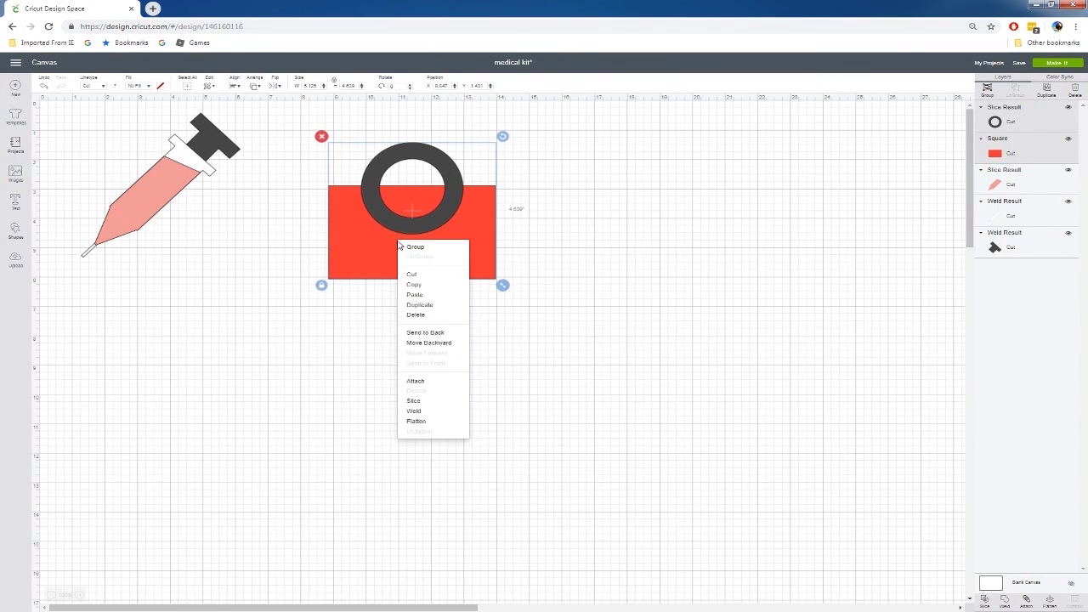
pyautogui.click(416, 411)
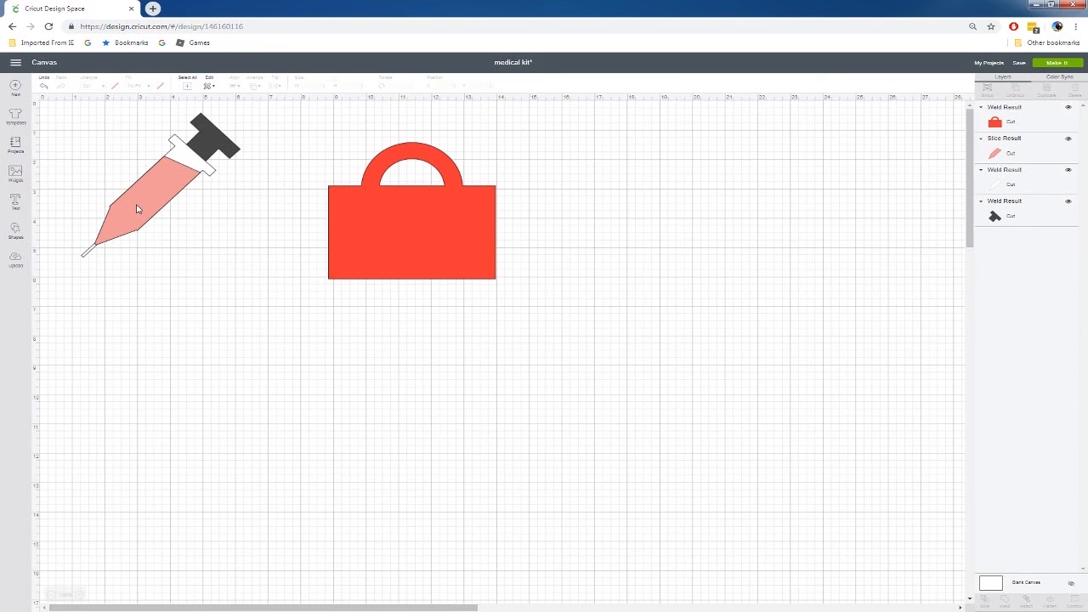
# Step: Add a square below the red bag and reshape it into an upright bar about 1.1 by 2.5 inches
pyautogui.click(14, 228)
pyautogui.click(52, 172)
pyautogui.moveTo(224, 241); pyautogui.dragTo(372, 334)
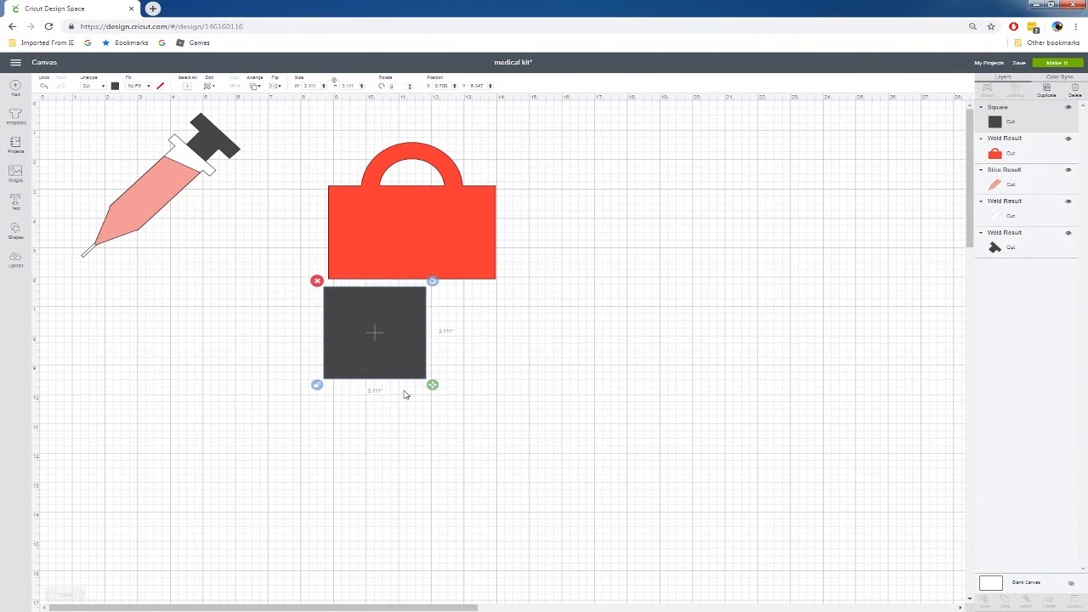
pyautogui.moveTo(433, 385); pyautogui.dragTo(373, 371)
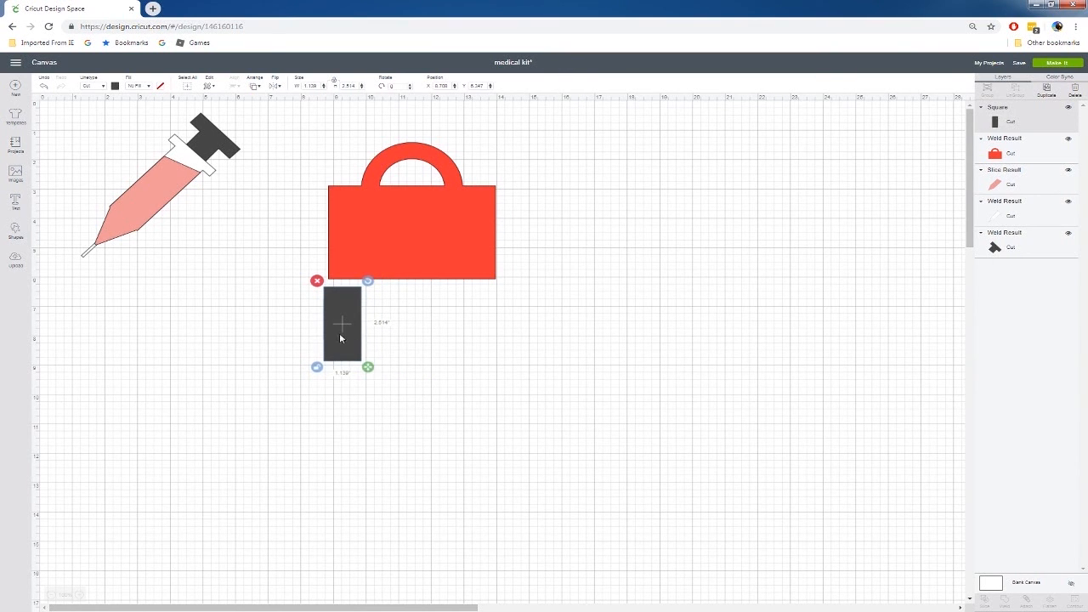
# Step: Duplicate the upright bar and rotate the copy by a quarter turn so it lies across the original
pyautogui.hotkey('ctrl', 'd')
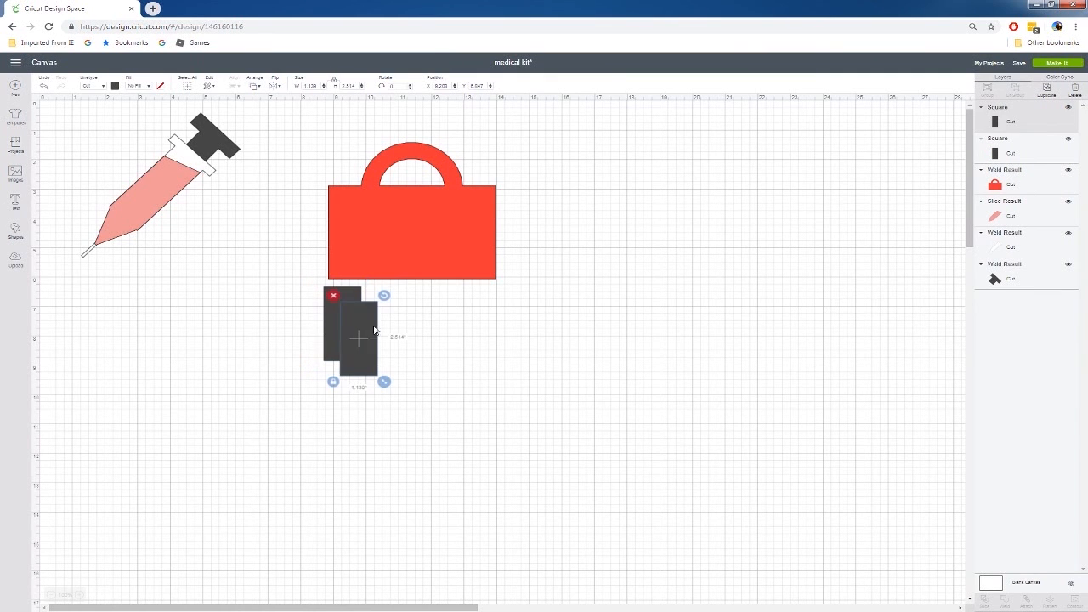
pyautogui.click(384, 295)
pyautogui.click(376, 308)
pyautogui.moveTo(385, 295); pyautogui.dragTo(405, 365)
# Step: Center the two bars on each other horizontally and vertically and weld them into a cross
pyautogui.moveTo(272, 291); pyautogui.dragTo(402, 371)
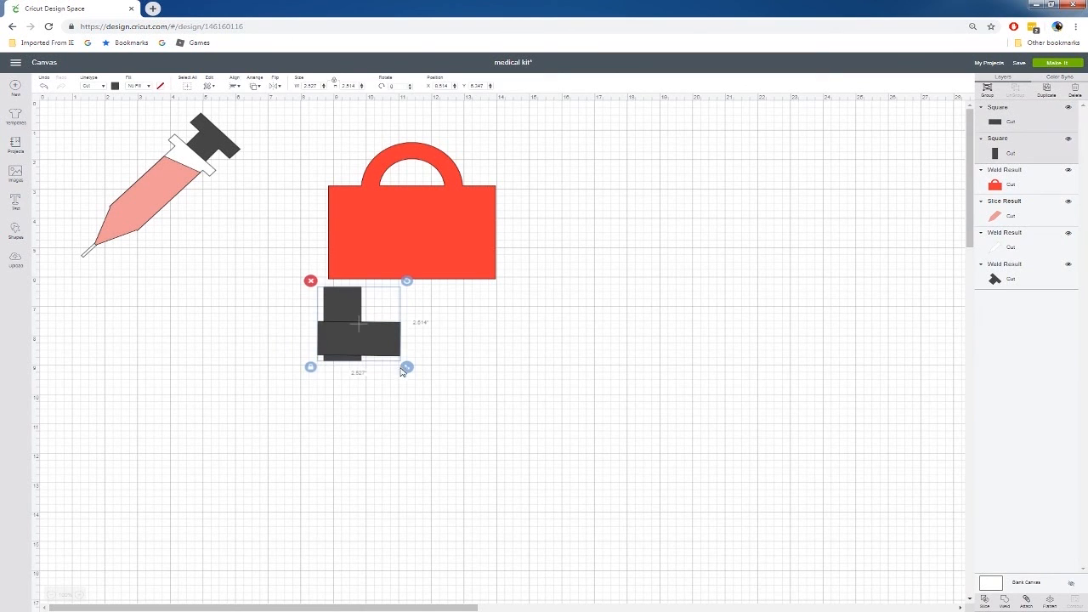
pyautogui.click(236, 89)
pyautogui.click(250, 119)
pyautogui.click(233, 89)
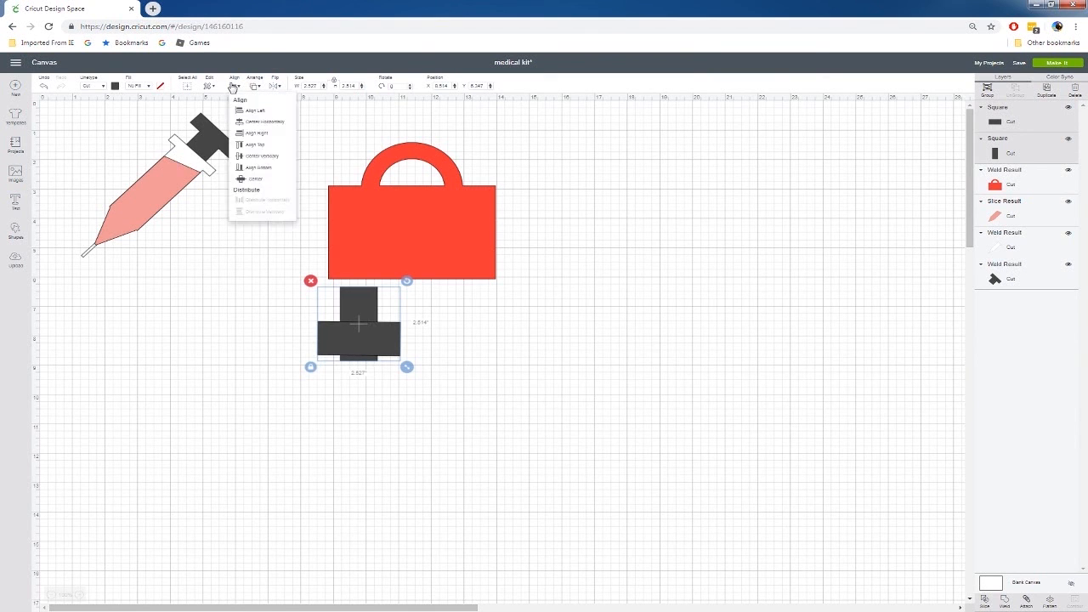
pyautogui.click(271, 162)
pyautogui.rightClick(335, 316)
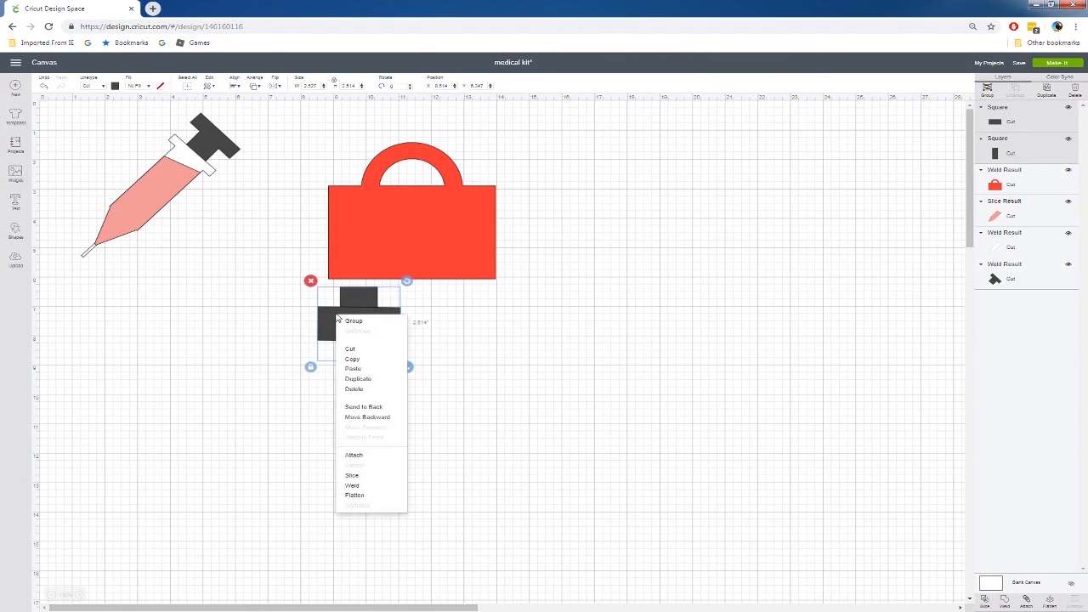
pyautogui.click(349, 489)
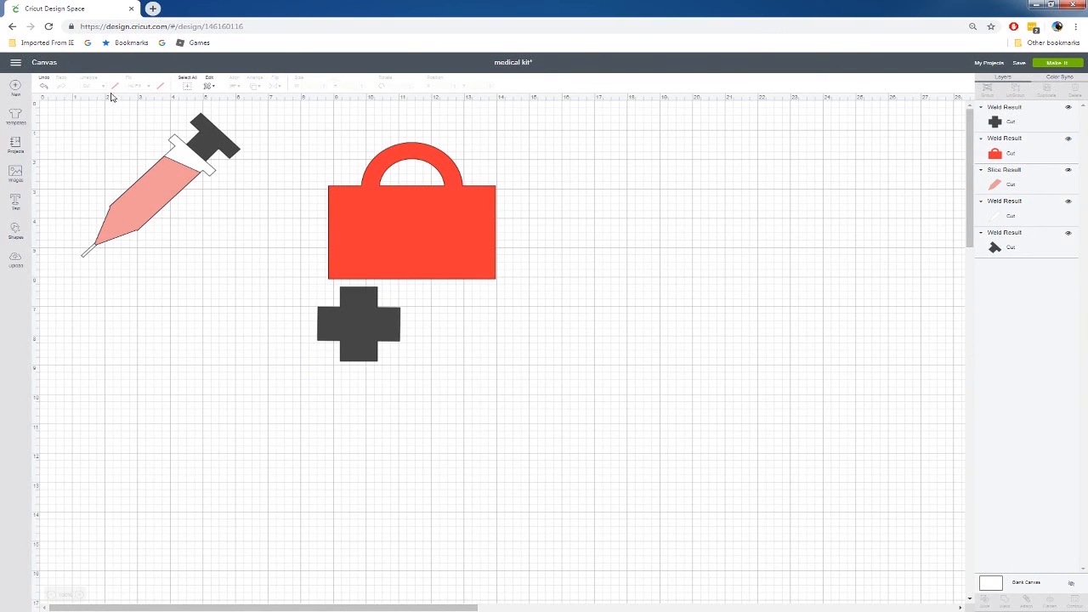
# Step: Change the cross's material color to white
pyautogui.click(355, 318)
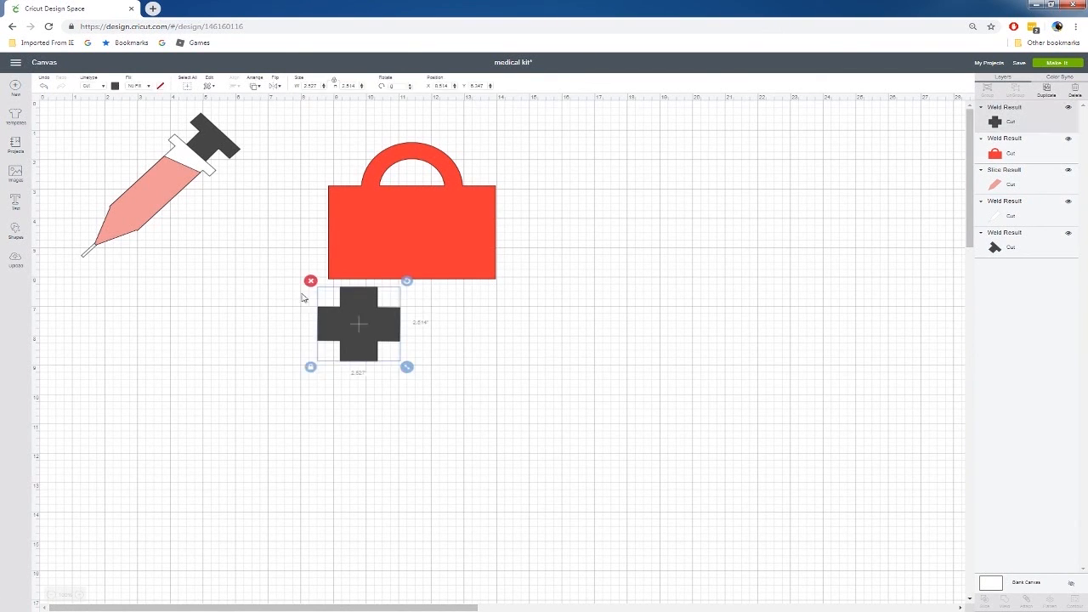
pyautogui.click(114, 86)
pyautogui.click(123, 117)
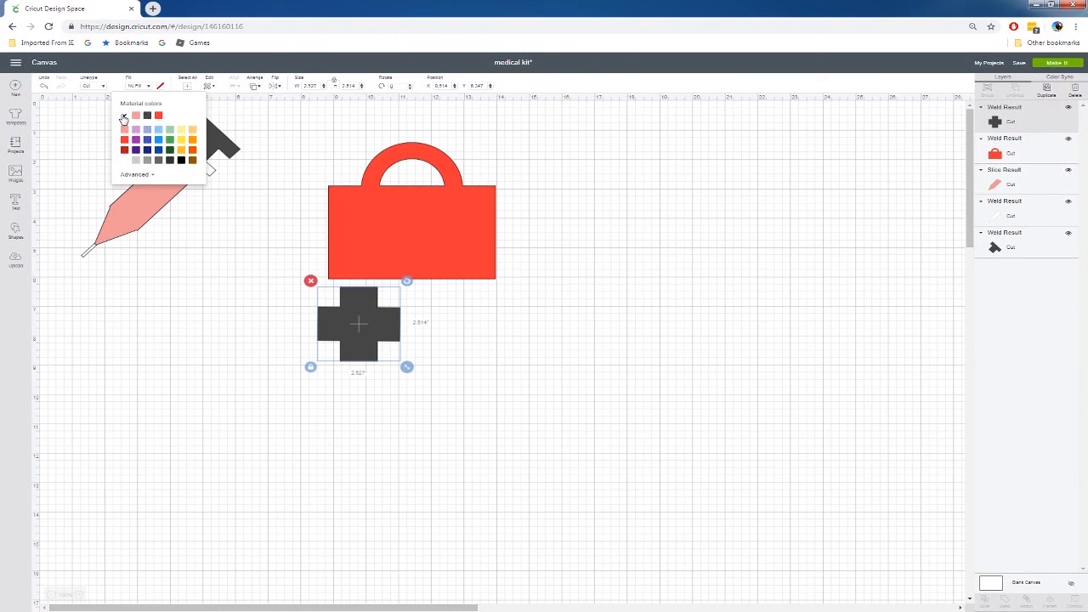
# Step: Move the white cross onto the red bag, shrink it and position it in the middle of the bag's body
pyautogui.moveTo(348, 349); pyautogui.dragTo(398, 245)
pyautogui.moveTo(452, 272); pyautogui.dragTo(437, 258)
pyautogui.moveTo(399, 224); pyautogui.dragTo(408, 234)
pyautogui.click(399, 378)
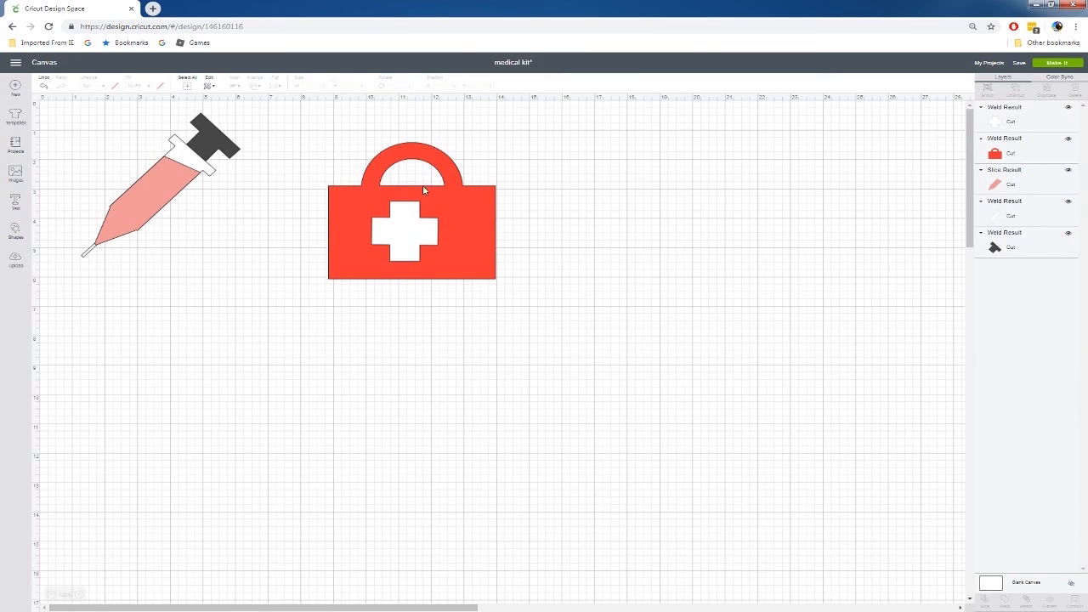
# Step: Select the bag and cross together and shift them slightly toward the syringe
pyautogui.moveTo(300, 147); pyautogui.dragTo(506, 292)
pyautogui.moveTo(453, 259)
pyautogui.mouseDown()
pyautogui.moveTo(450, 249)
pyautogui.moveTo(450, 261)
pyautogui.mouseUp()
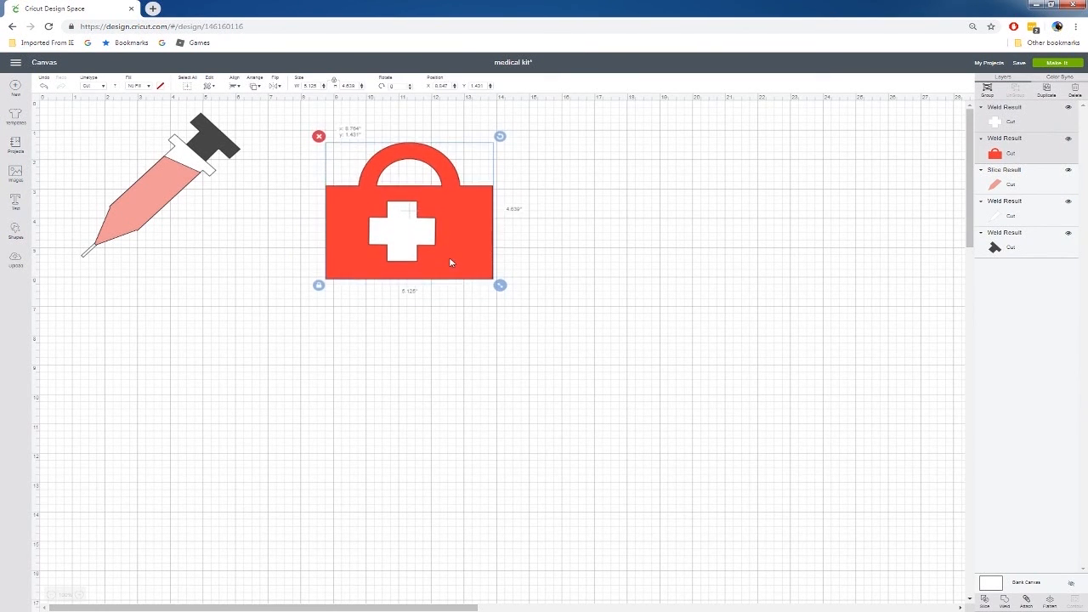
pyautogui.click(398, 362)
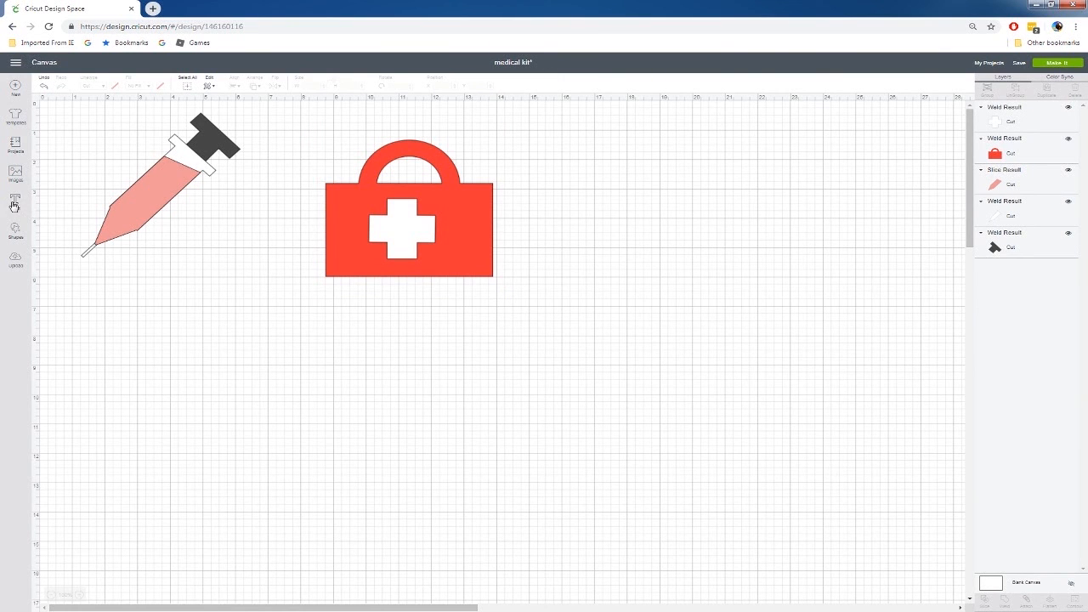
# Step: Add a square below the syringe and reshape it into an upright rectangle about 1.4 by 3.3 inches
pyautogui.click(15, 232)
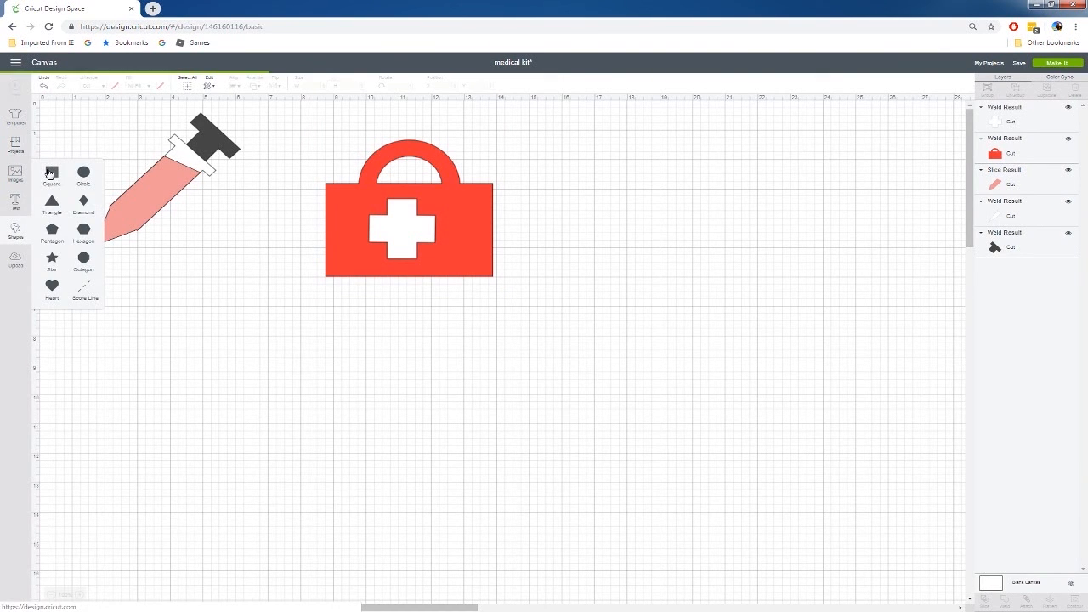
pyautogui.click(49, 174)
pyautogui.moveTo(242, 255); pyautogui.dragTo(213, 387)
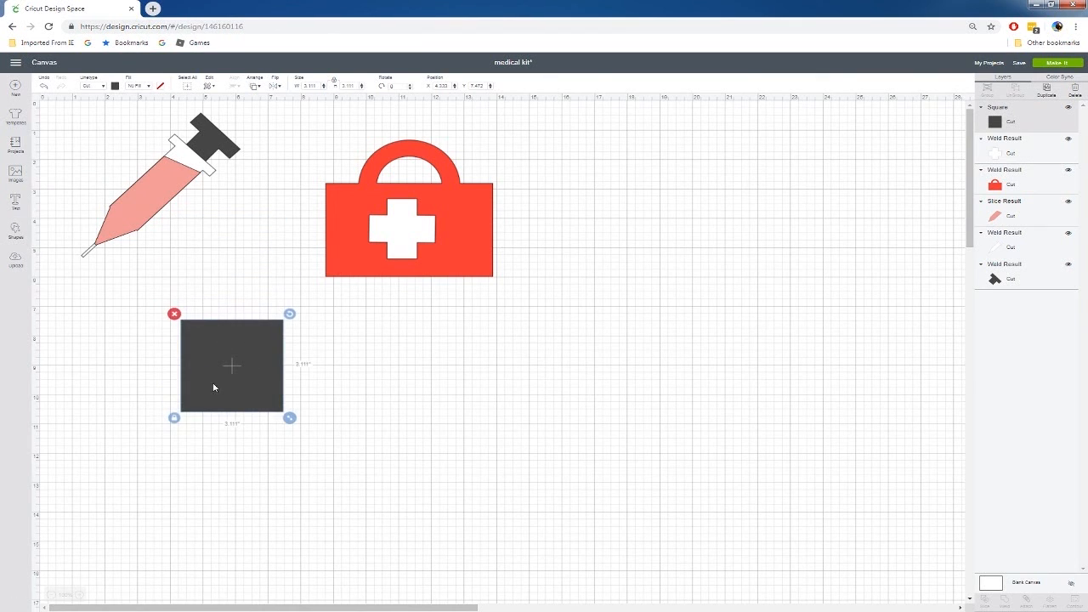
pyautogui.moveTo(290, 417); pyautogui.dragTo(237, 425)
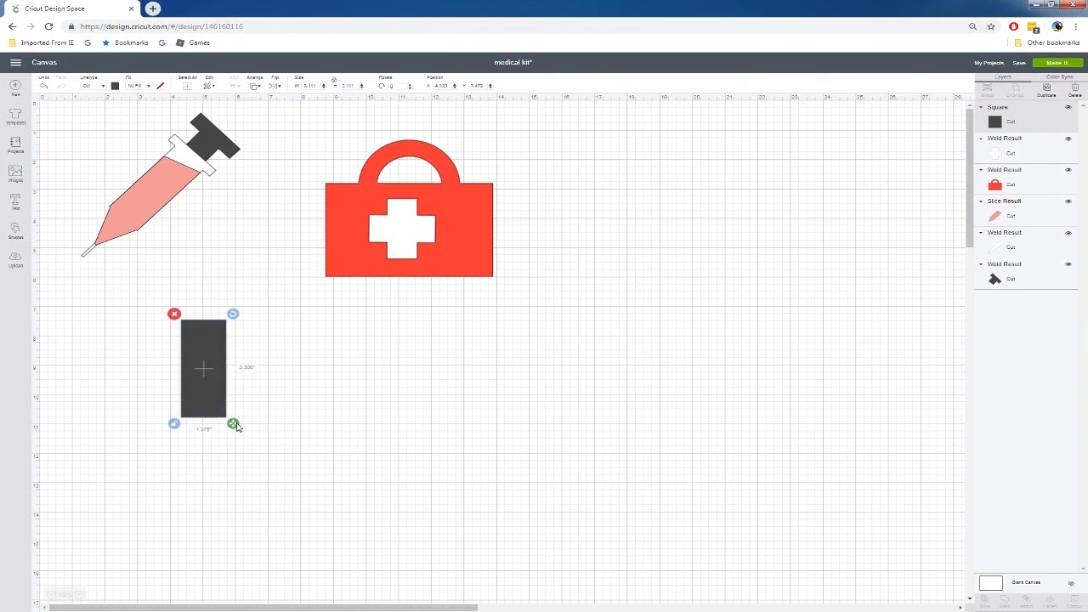
# Step: Add a circle, resize it to about 1.4 by 1.1 inches and fit it over the dark rectangle's upper end
pyautogui.click(281, 385)
pyautogui.click(19, 233)
pyautogui.click(83, 172)
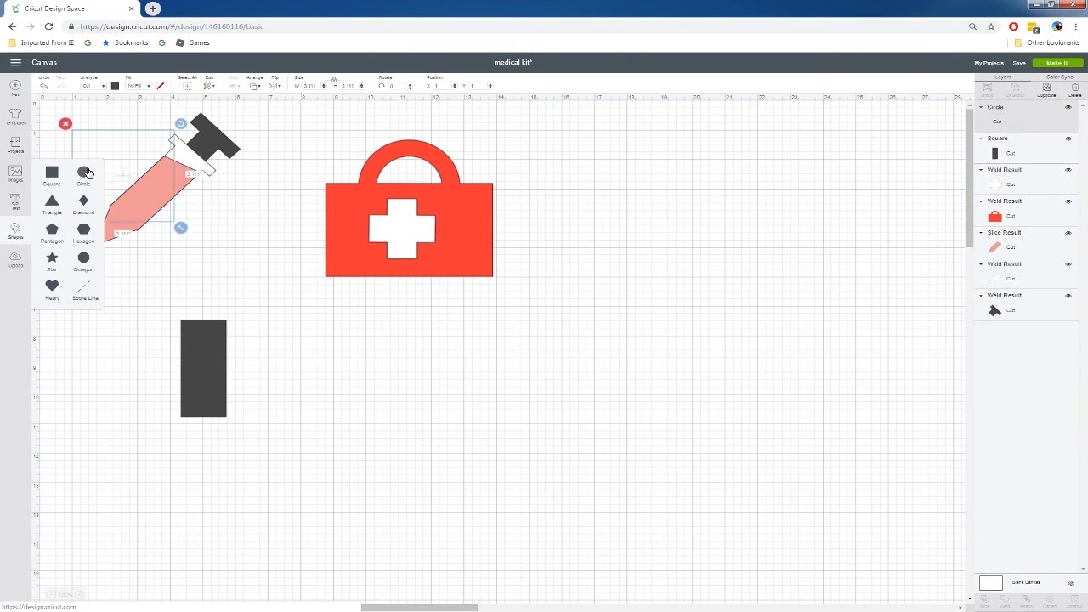
pyautogui.moveTo(154, 189); pyautogui.dragTo(232, 308)
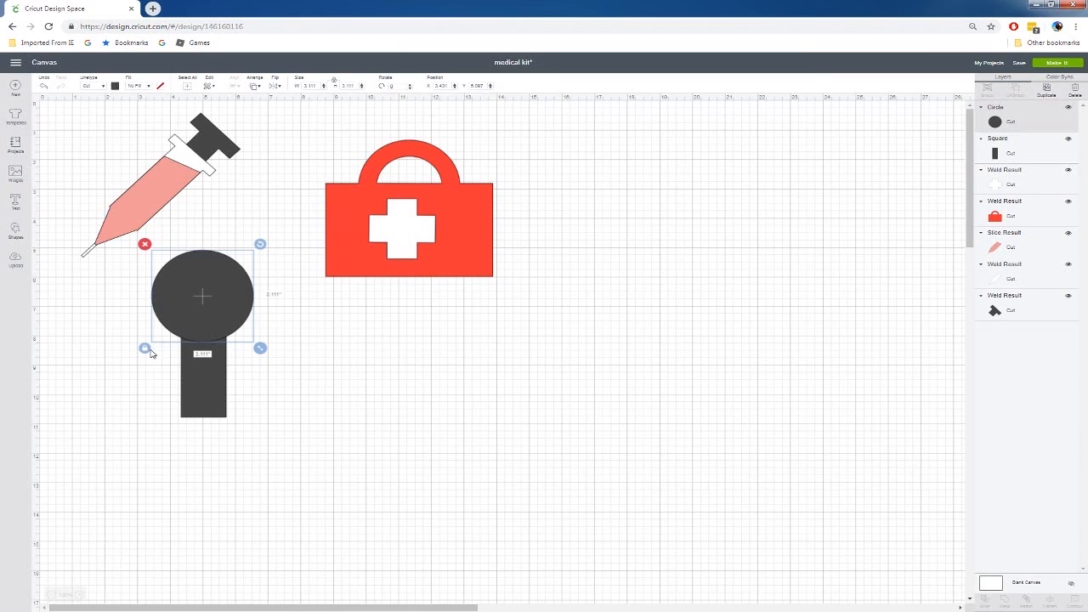
pyautogui.moveTo(260, 349); pyautogui.dragTo(233, 342)
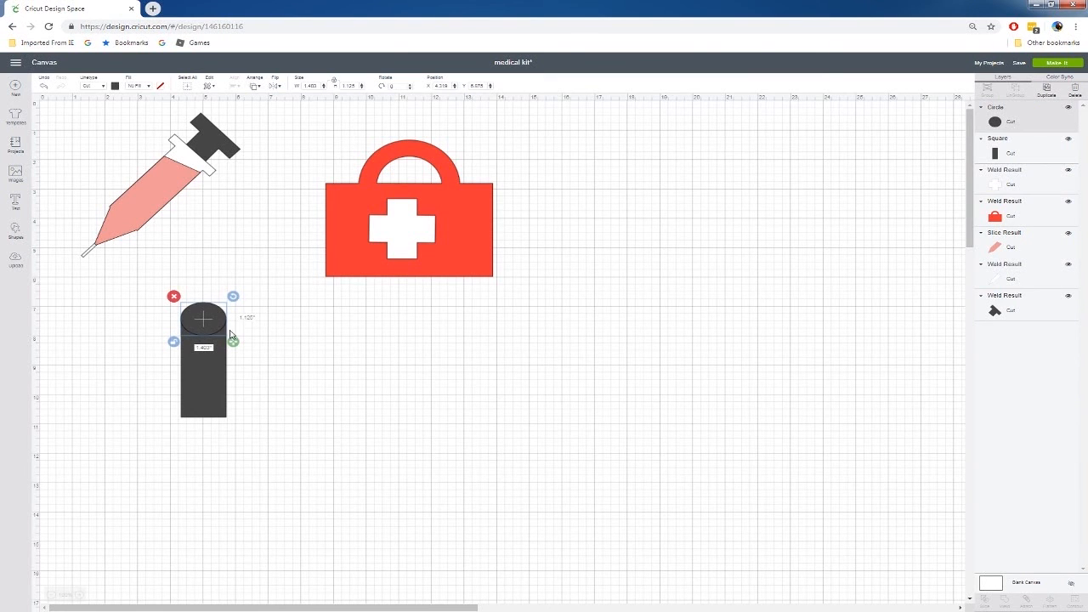
# Step: Duplicate the circle, fit the copy over the dark rectangle's lower end, and center-align the rectangle with both circles
pyautogui.hotkey('ctrl', 'd')
pyautogui.moveTo(232, 338); pyautogui.dragTo(219, 414)
pyautogui.moveTo(154, 292); pyautogui.dragTo(253, 404)
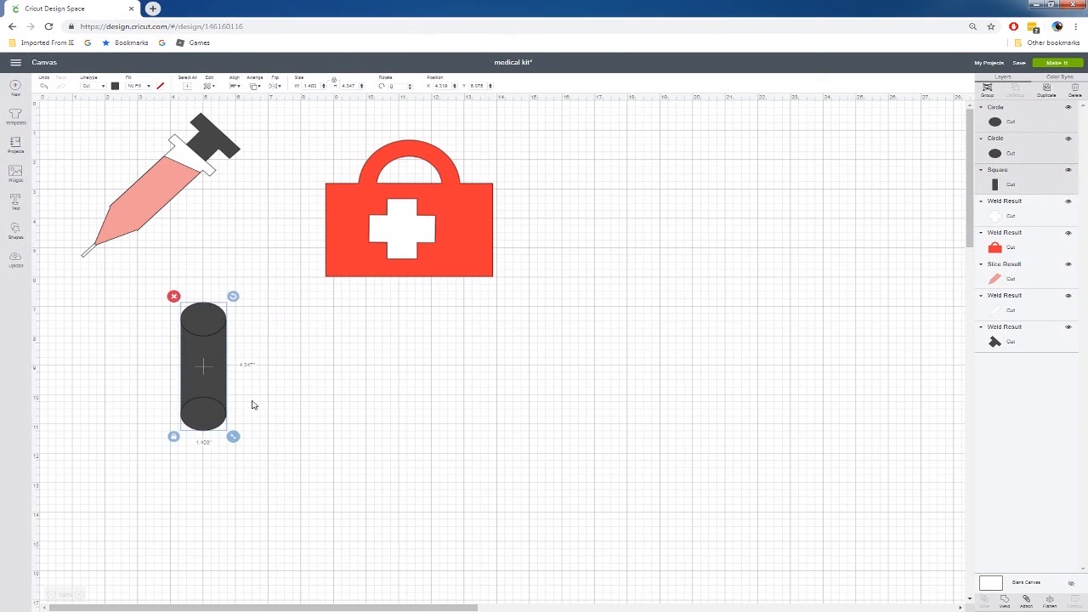
pyautogui.click(236, 88)
pyautogui.click(258, 127)
# Step: Weld the rectangle and two circles into one shape and resize it to about 1.9 by 4.6 inches
pyautogui.rightClick(203, 363)
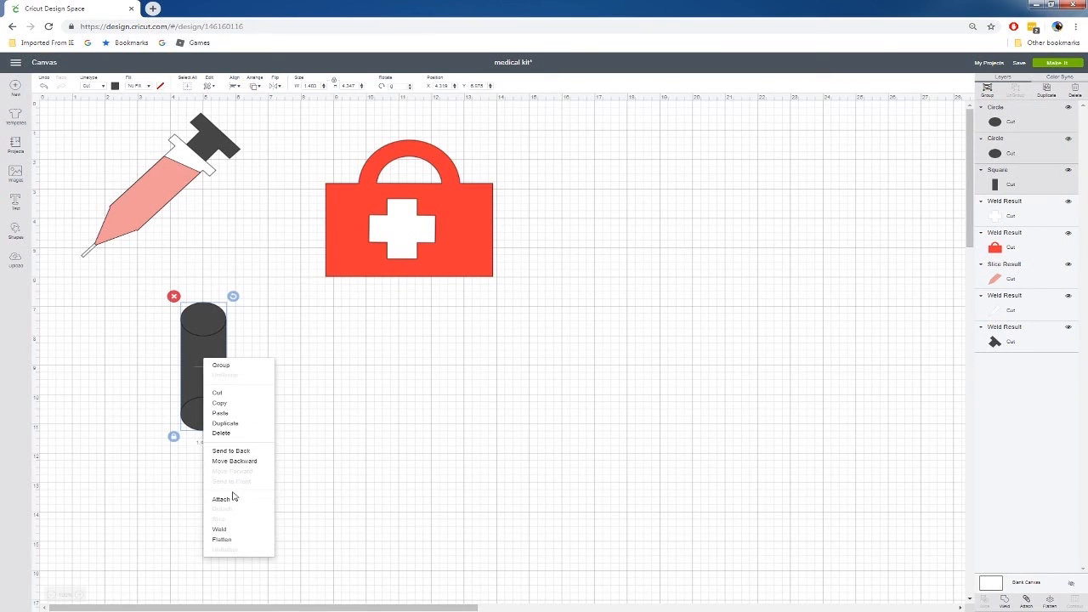
pyautogui.click(230, 534)
pyautogui.hotkey('ctrl', 'z')
pyautogui.click(221, 413)
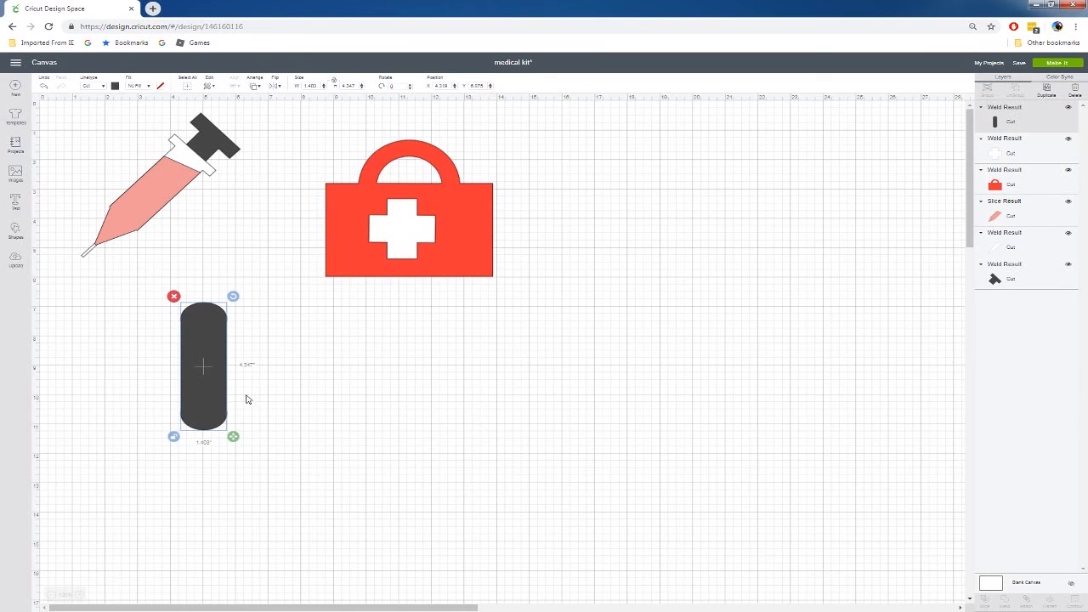
pyautogui.moveTo(233, 437); pyautogui.dragTo(250, 443)
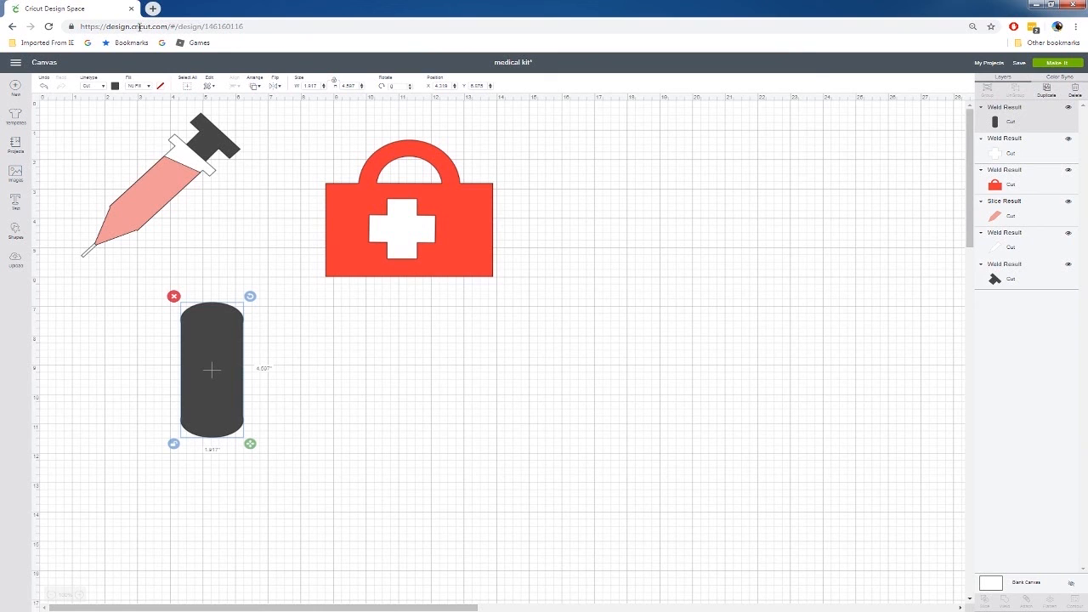
# Step: Color the welded rounded shape with the custom orange #F29719
pyautogui.click(115, 87)
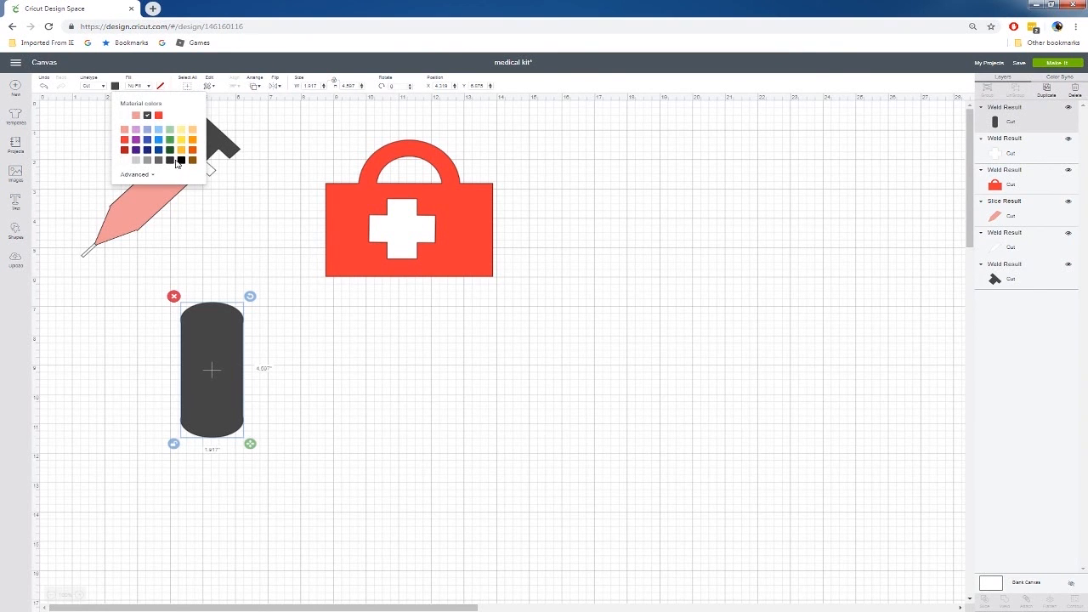
pyautogui.click(180, 151)
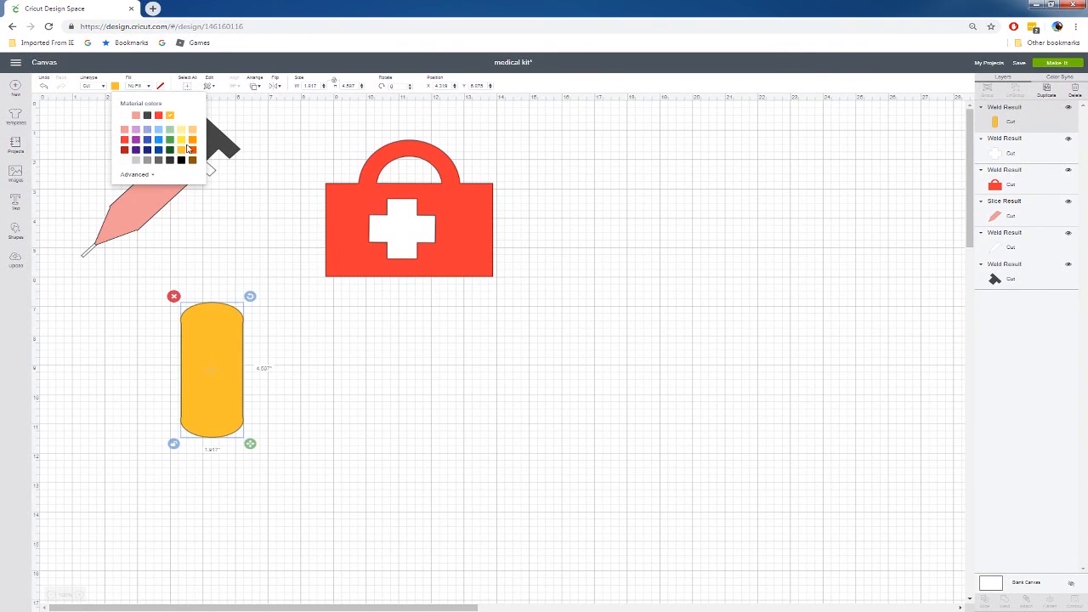
pyautogui.click(192, 140)
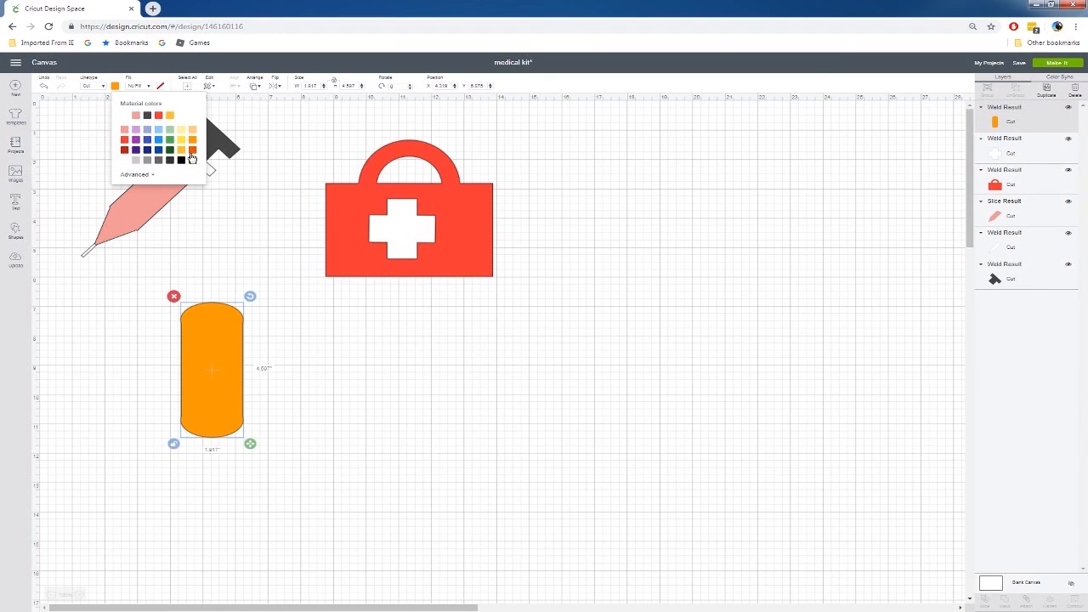
pyautogui.click(192, 161)
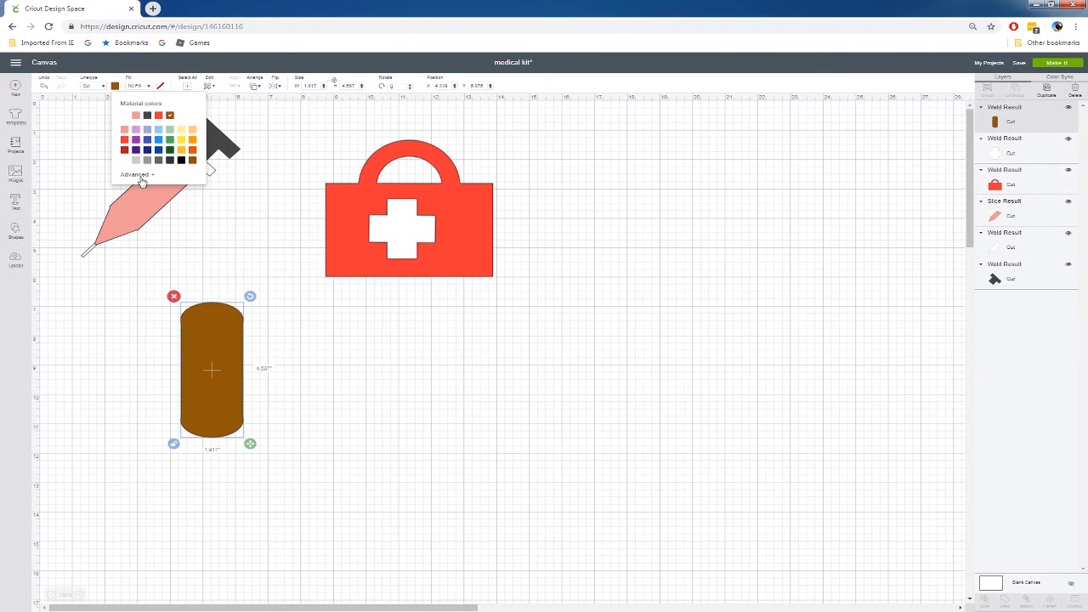
pyautogui.click(135, 175)
pyautogui.moveTo(186, 210); pyautogui.dragTo(181, 186)
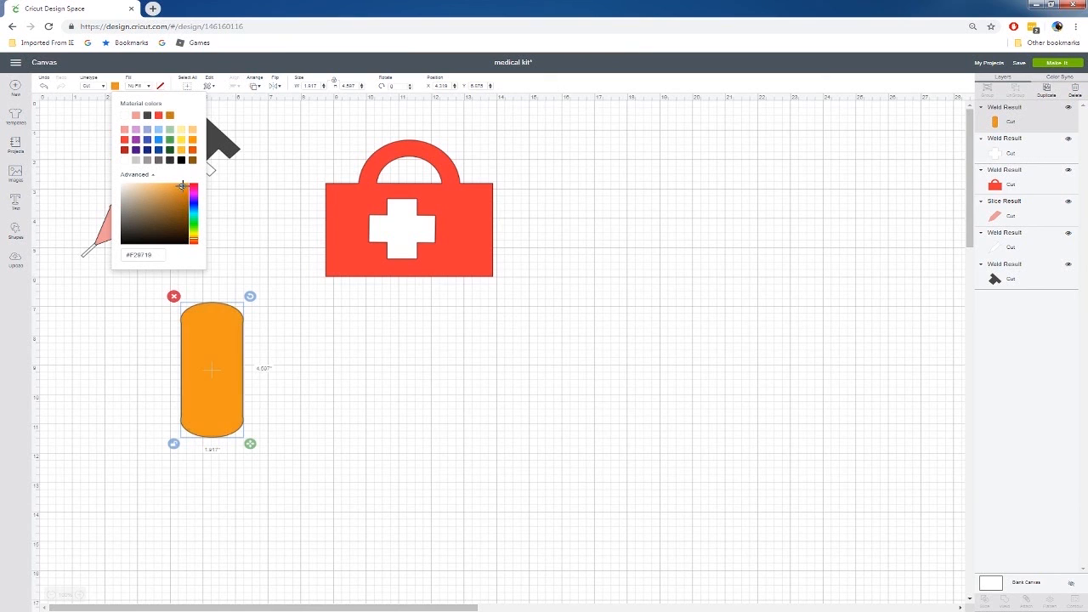
pyautogui.click(309, 364)
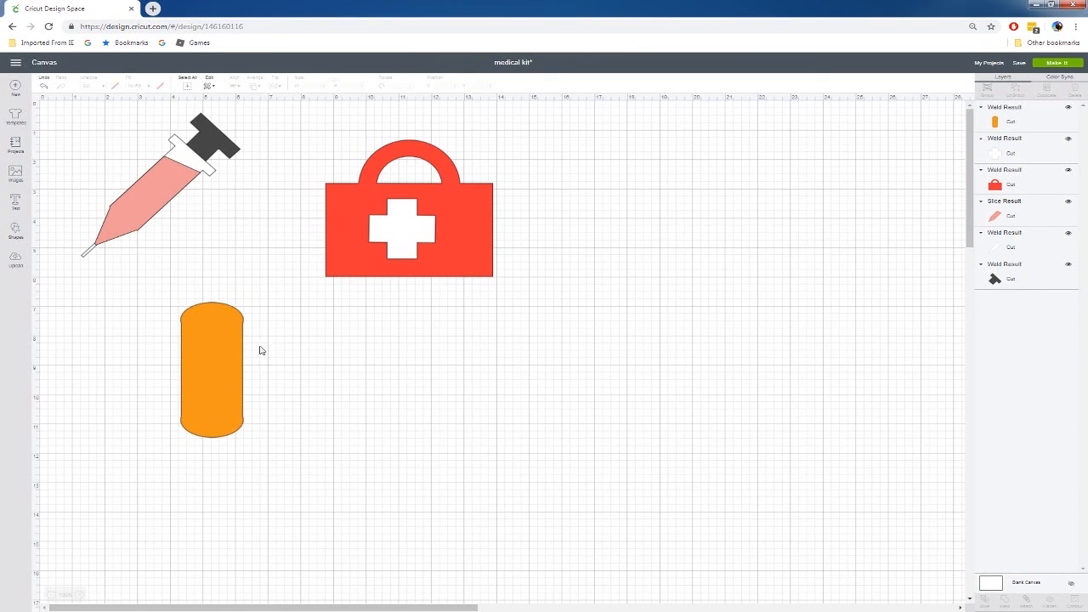
# Step: Add a square, place it in the middle of the orange shape and shrink it to about 1.5 inches
pyautogui.click(17, 229)
pyautogui.click(53, 177)
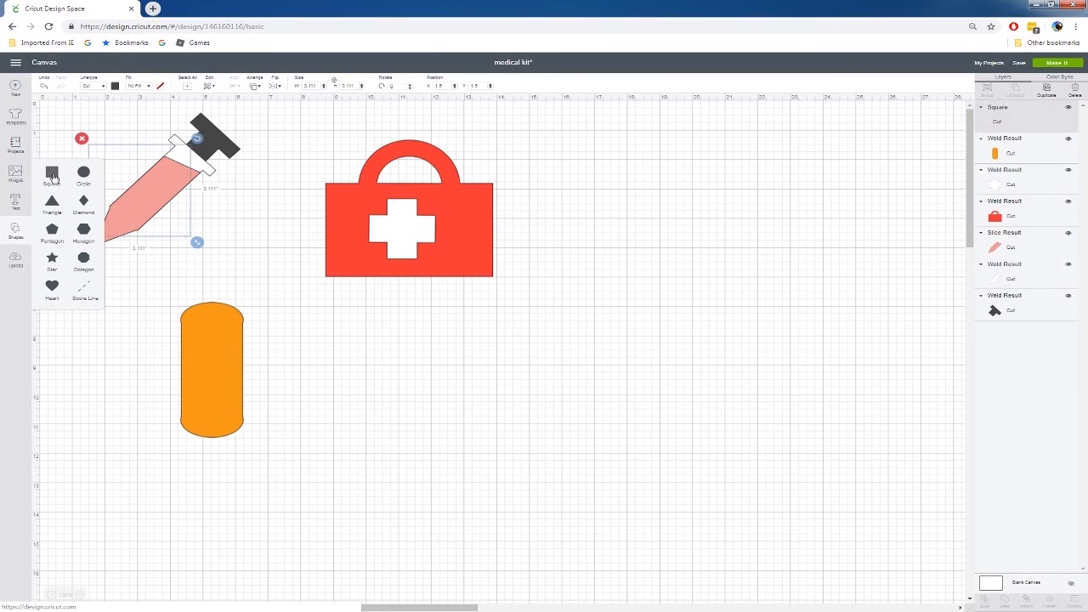
pyautogui.moveTo(138, 191); pyautogui.dragTo(248, 300)
pyautogui.moveTo(312, 356); pyautogui.dragTo(241, 400)
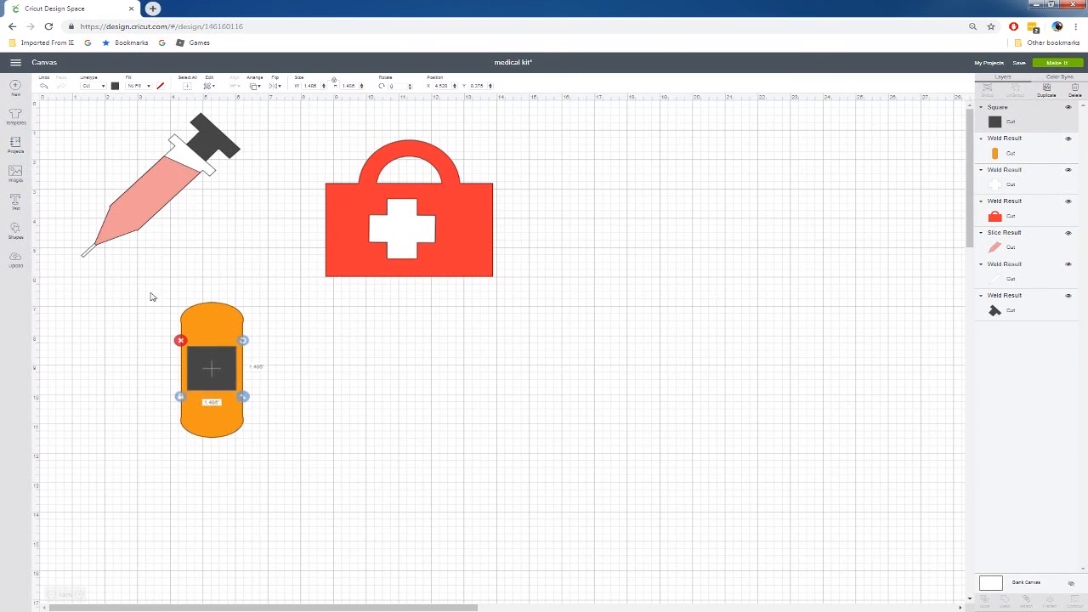
# Step: Select the dark square and the orange shape together and center them on each other horizontally and vertically
pyautogui.moveTo(151, 296); pyautogui.dragTo(270, 445)
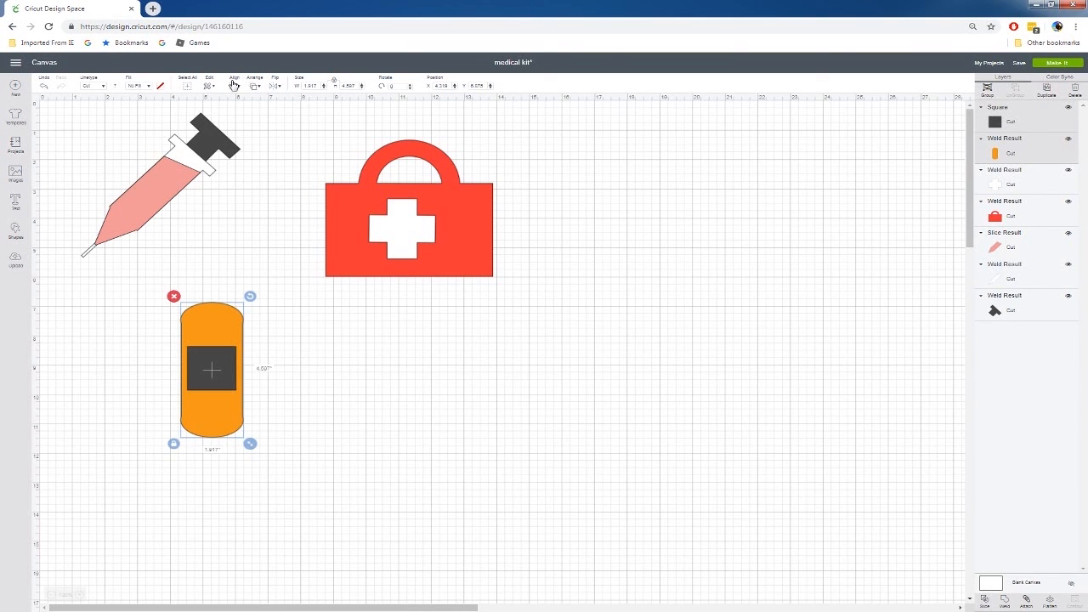
pyautogui.click(234, 84)
pyautogui.click(252, 130)
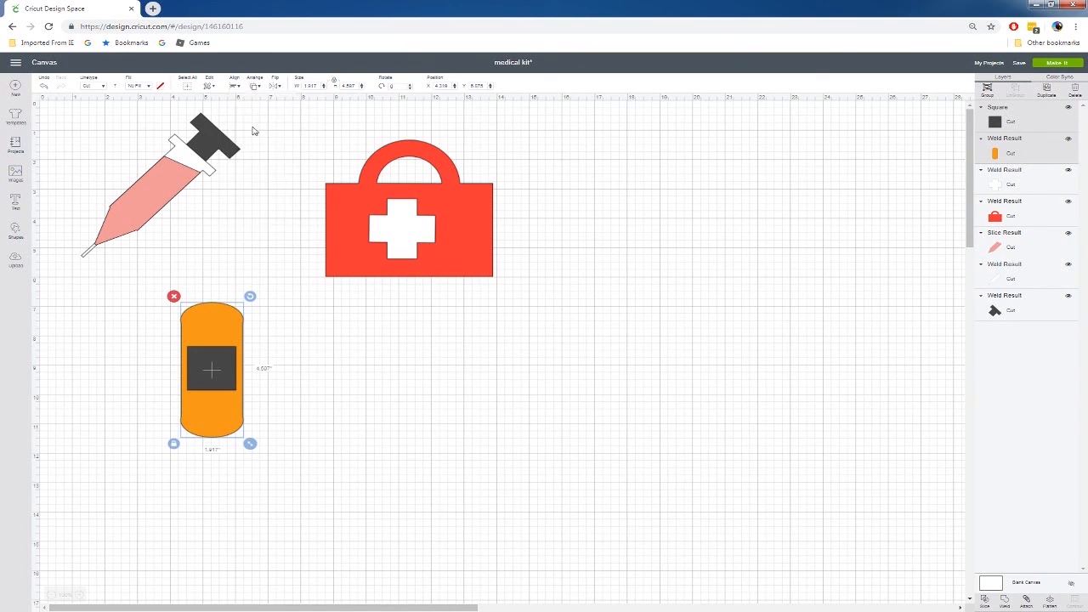
pyautogui.click(238, 86)
pyautogui.click(256, 160)
pyautogui.click(314, 356)
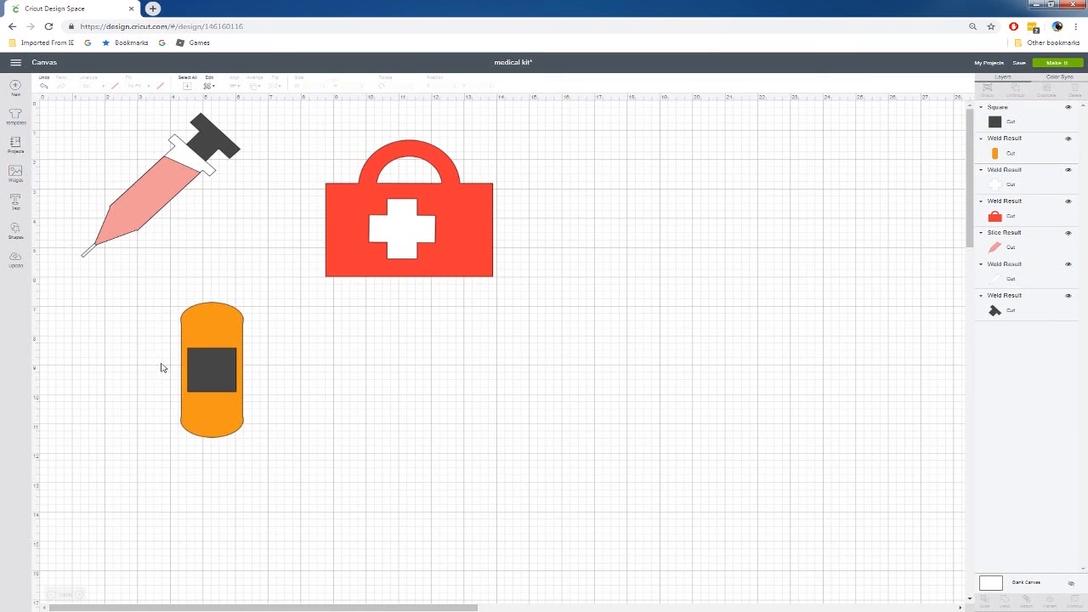
# Step: Add a circle above the orange shape, shrink it to about 0.6 inches and duplicate it alongside
pyautogui.click(16, 230)
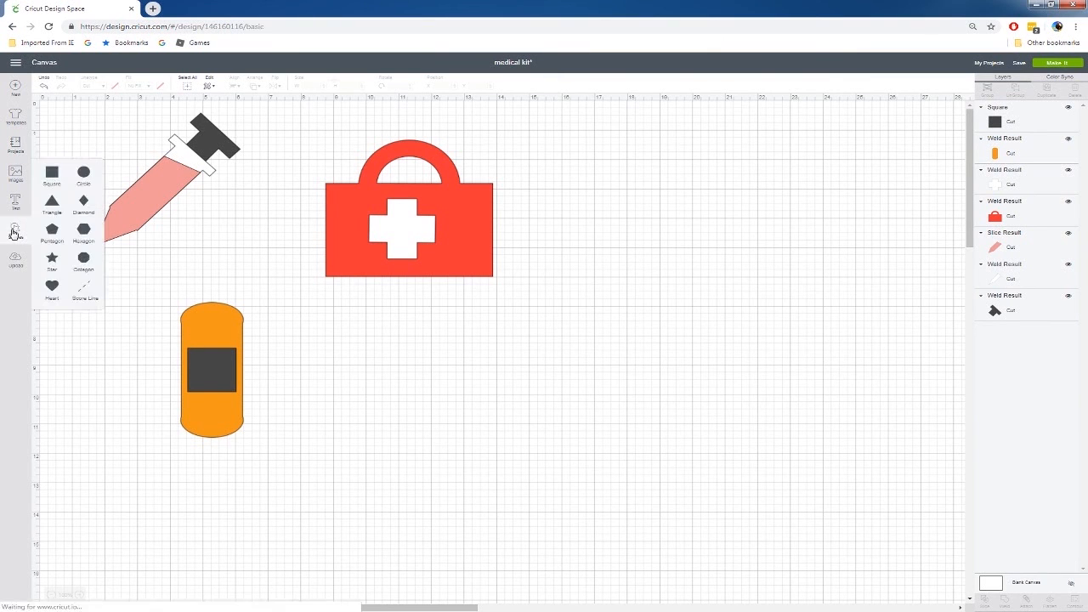
pyautogui.click(87, 176)
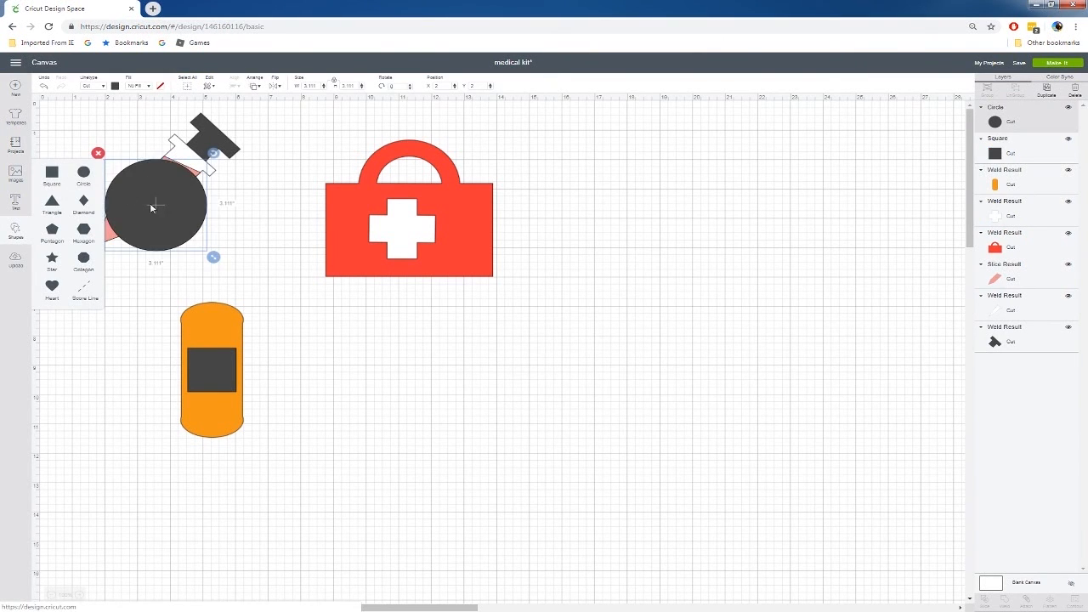
pyautogui.moveTo(182, 236); pyautogui.dragTo(220, 285)
pyautogui.hotkey('ctrl', 'd')
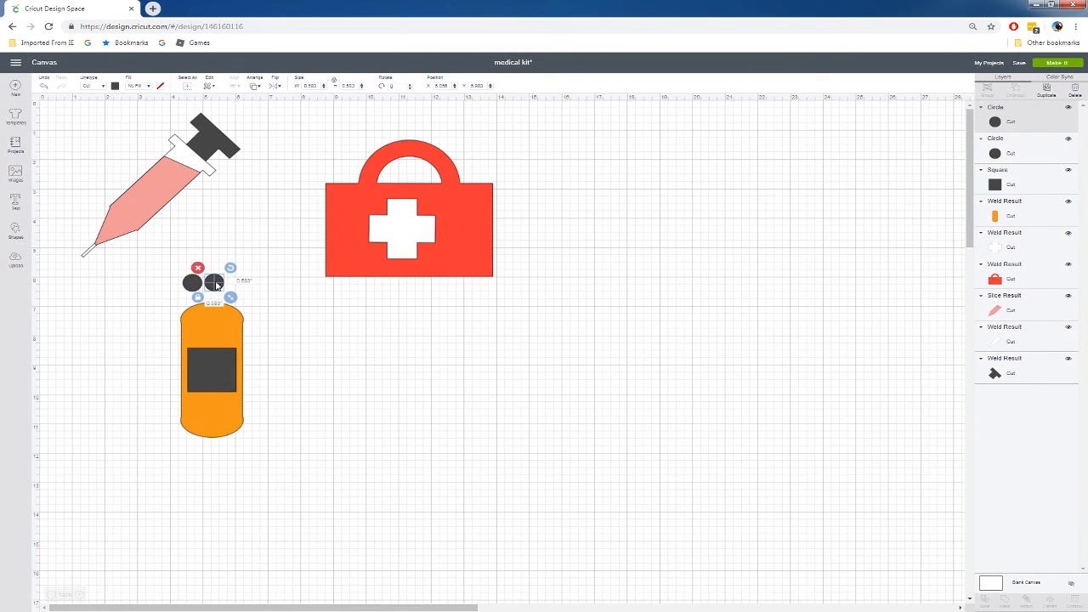
# Step: Duplicate the pair of small circles and place the copies directly above it to form a two-by-two cluster
pyautogui.hotkey('ctrl', 'd')
pyautogui.moveTo(231, 296)
pyautogui.mouseDown()
pyautogui.moveTo(189, 262)
pyautogui.moveTo(230, 293)
pyautogui.mouseUp()
pyautogui.press('Delete')
pyautogui.hotkey('ctrl', 'd')
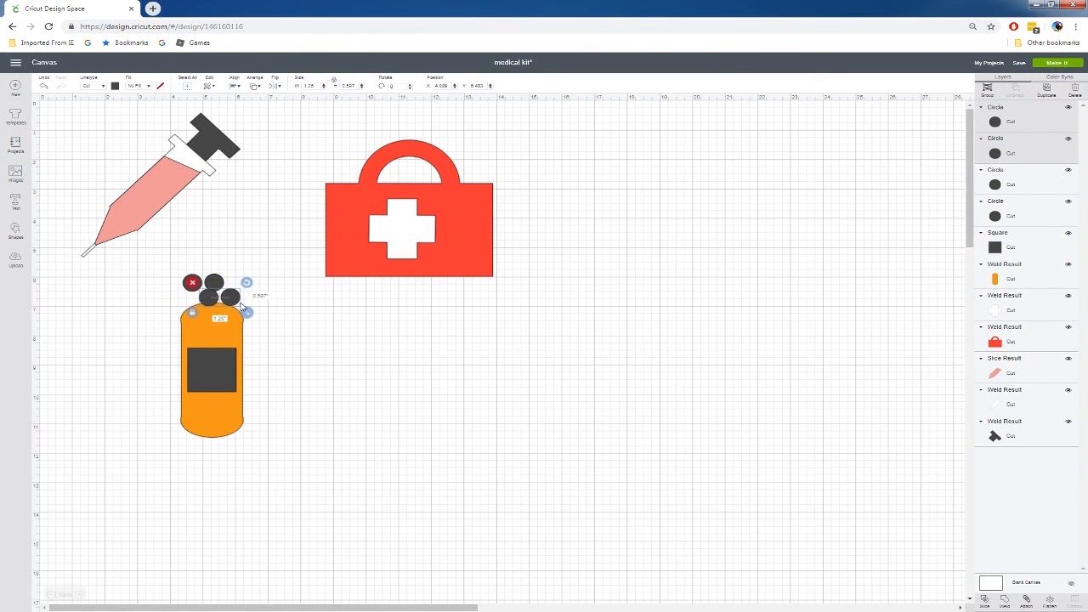
pyautogui.moveTo(239, 297); pyautogui.dragTo(225, 266)
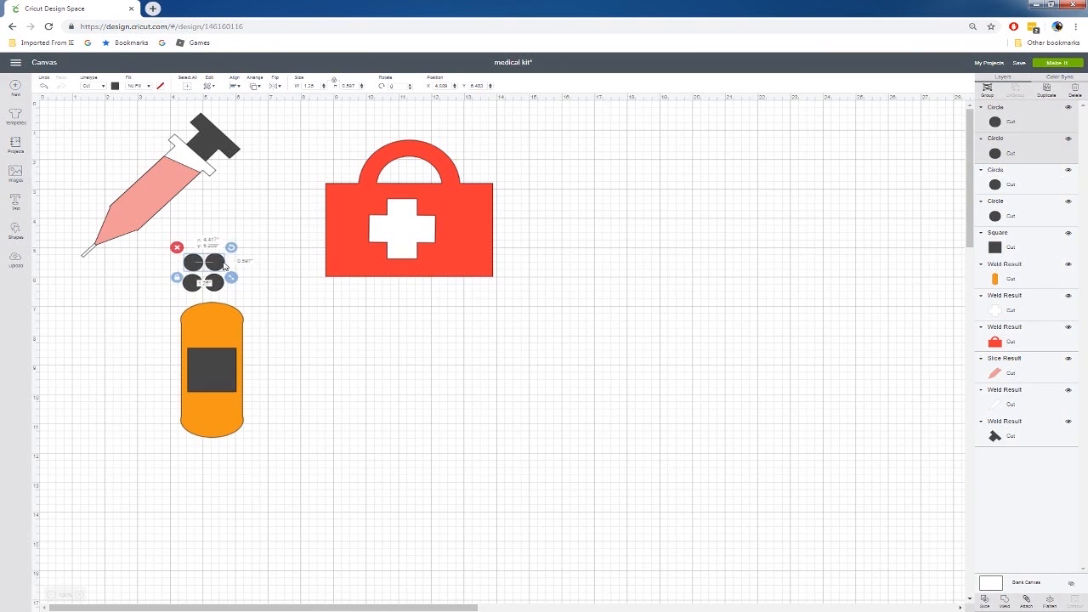
pyautogui.moveTo(161, 247)
pyautogui.mouseDown()
pyautogui.moveTo(219, 301)
pyautogui.moveTo(158, 245)
pyautogui.mouseUp()
pyautogui.click(167, 292)
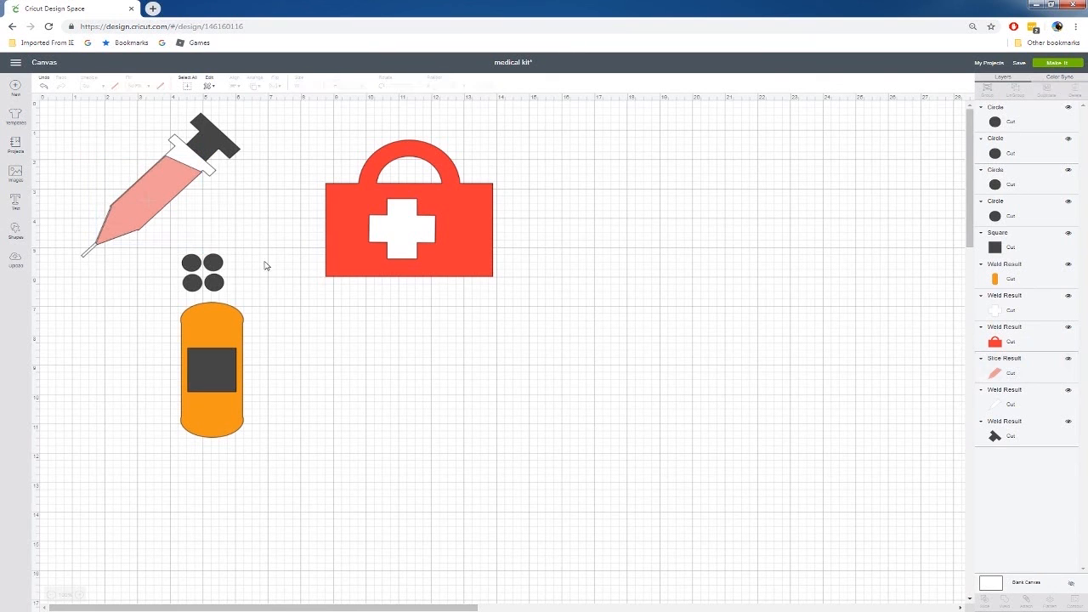
pyautogui.moveTo(225, 248); pyautogui.dragTo(170, 299)
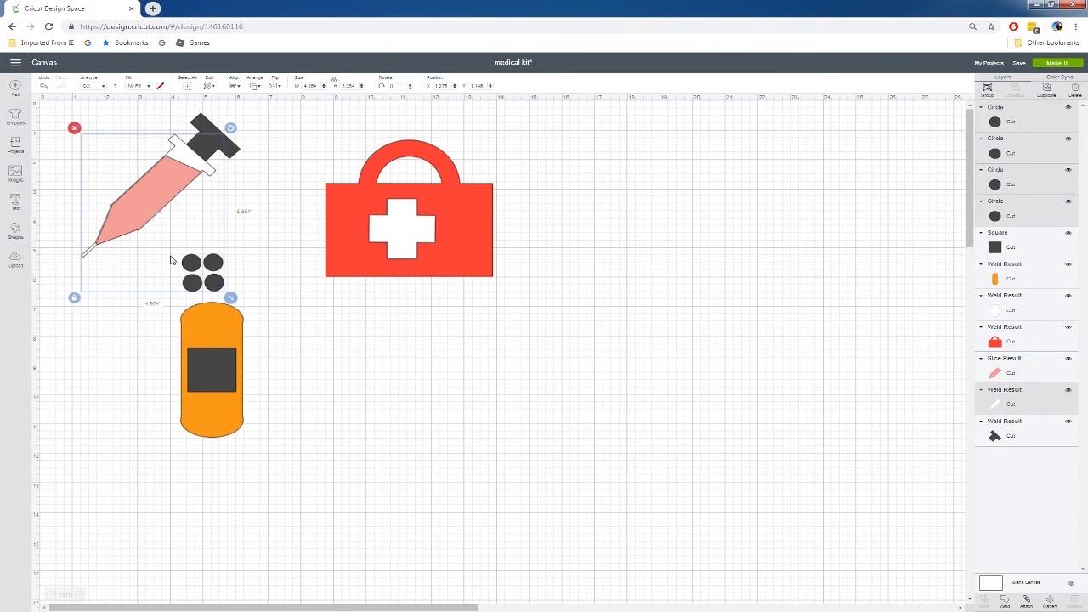
pyautogui.click(242, 262)
pyautogui.moveTo(242, 260); pyautogui.dragTo(180, 292)
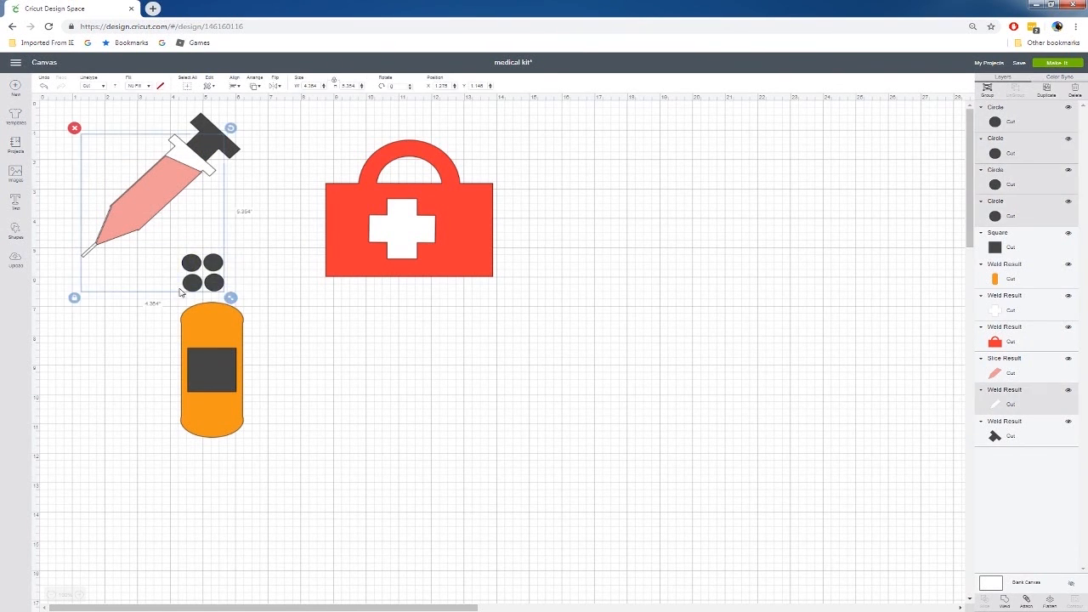
pyautogui.click(237, 276)
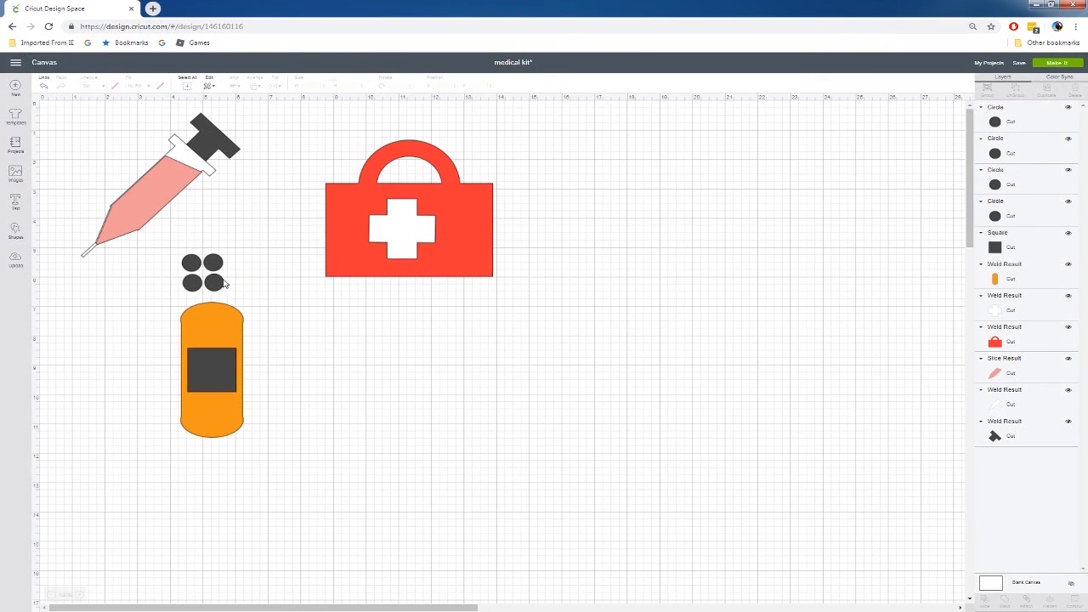
# Step: Select the four small circles, move them to the empty area below the red bag and color them orange #F29719
pyautogui.click(219, 283)
pyautogui.keyDown('shift'); pyautogui.click(202, 286); pyautogui.keyUp('shift')
pyautogui.keyDown('shift'); pyautogui.click(200, 271); pyautogui.keyUp('shift')
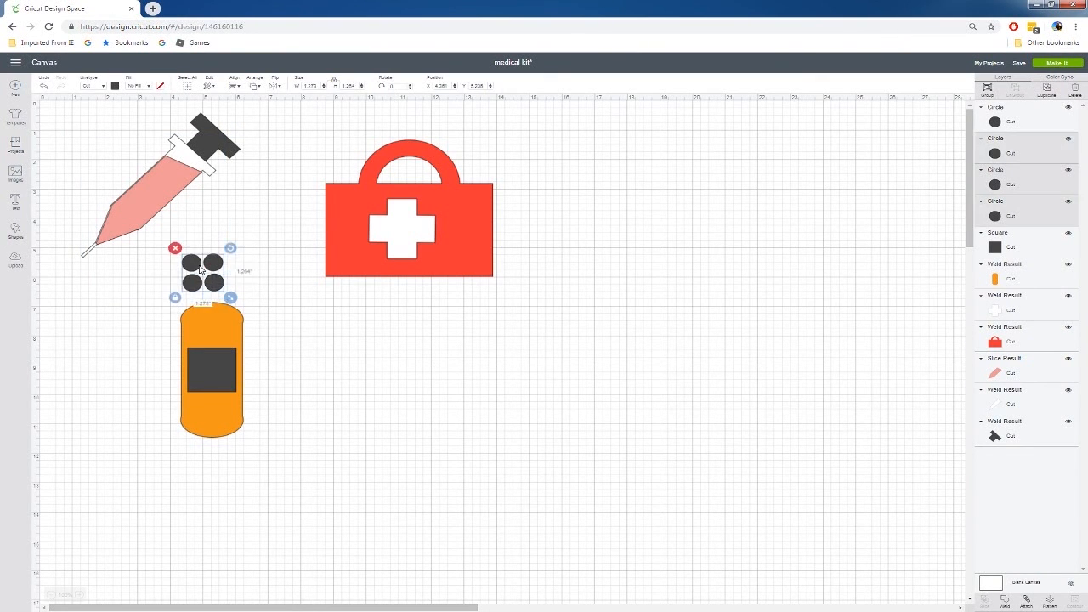
pyautogui.keyDown('shift'); pyautogui.click(216, 269); pyautogui.keyUp('shift')
pyautogui.moveTo(216, 269); pyautogui.dragTo(370, 375)
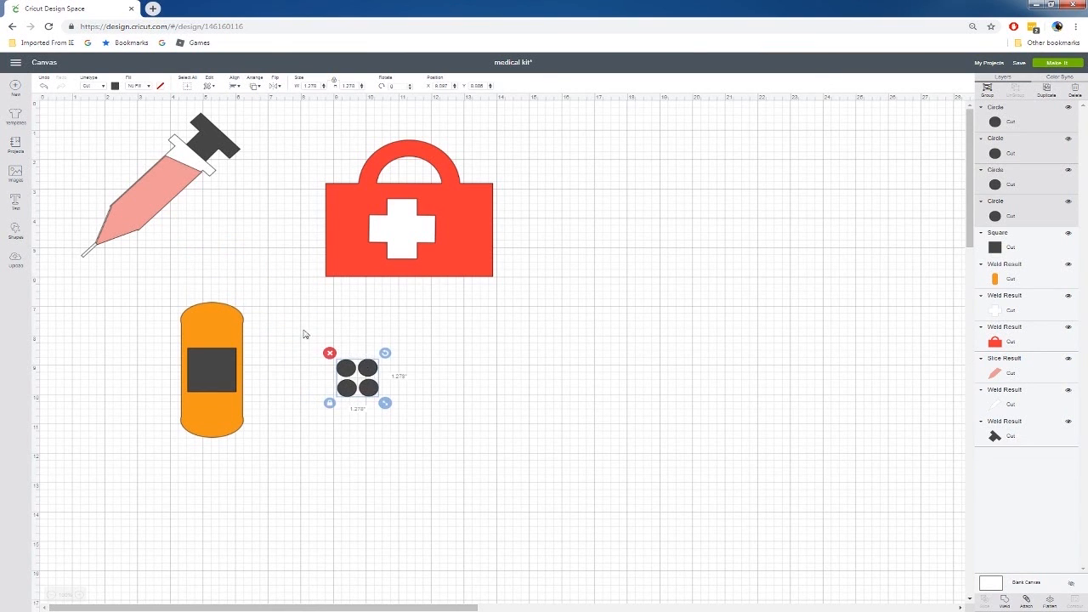
pyautogui.click(115, 86)
pyautogui.click(170, 115)
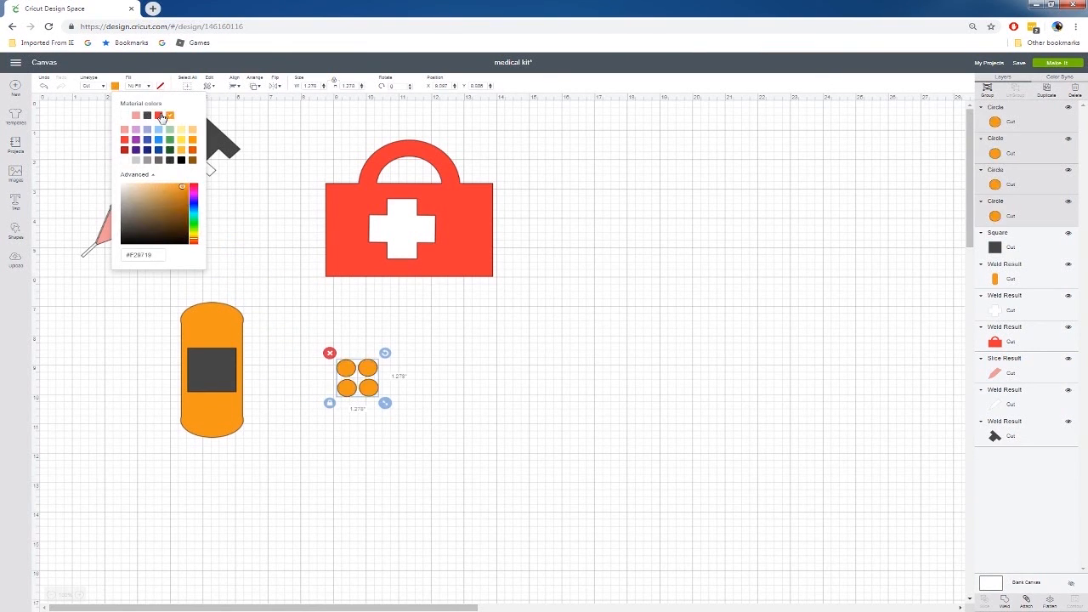
# Step: Recolor the rounded bandage shape light orange #FFCC80
pyautogui.click(233, 351)
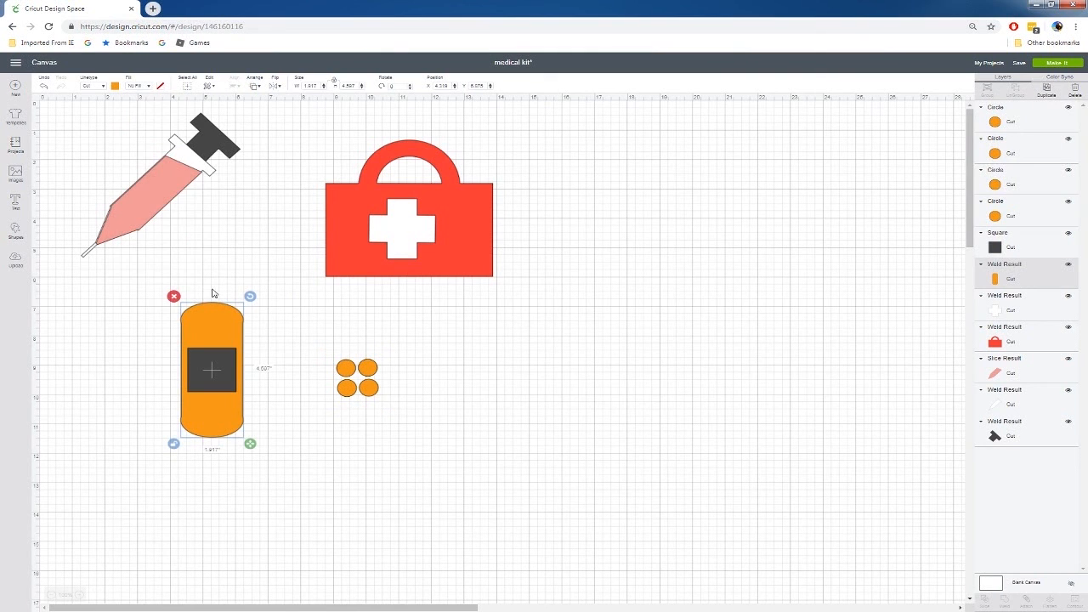
pyautogui.click(116, 86)
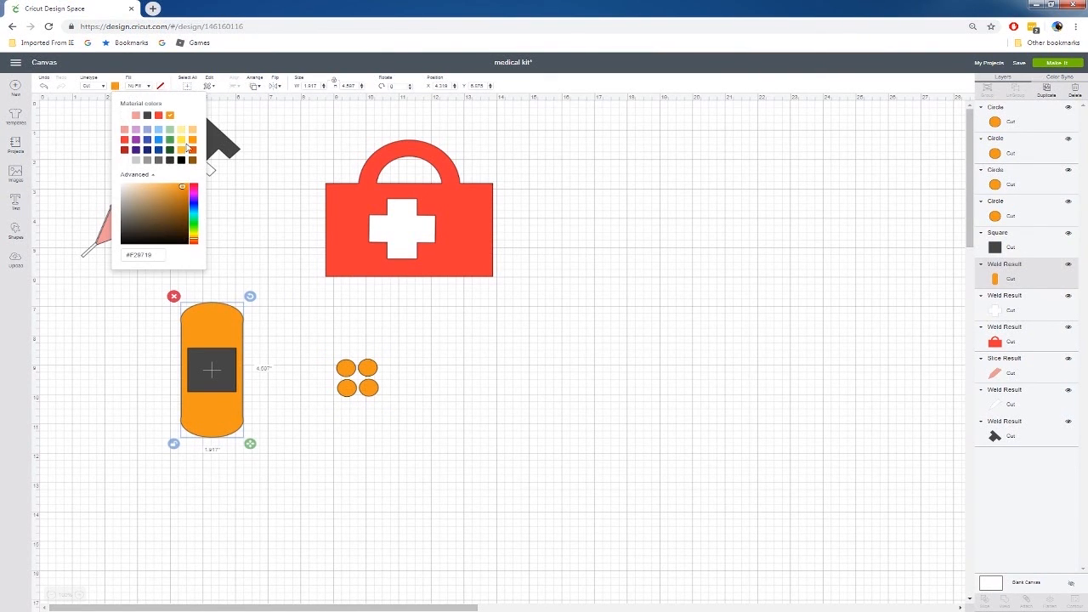
pyautogui.click(125, 131)
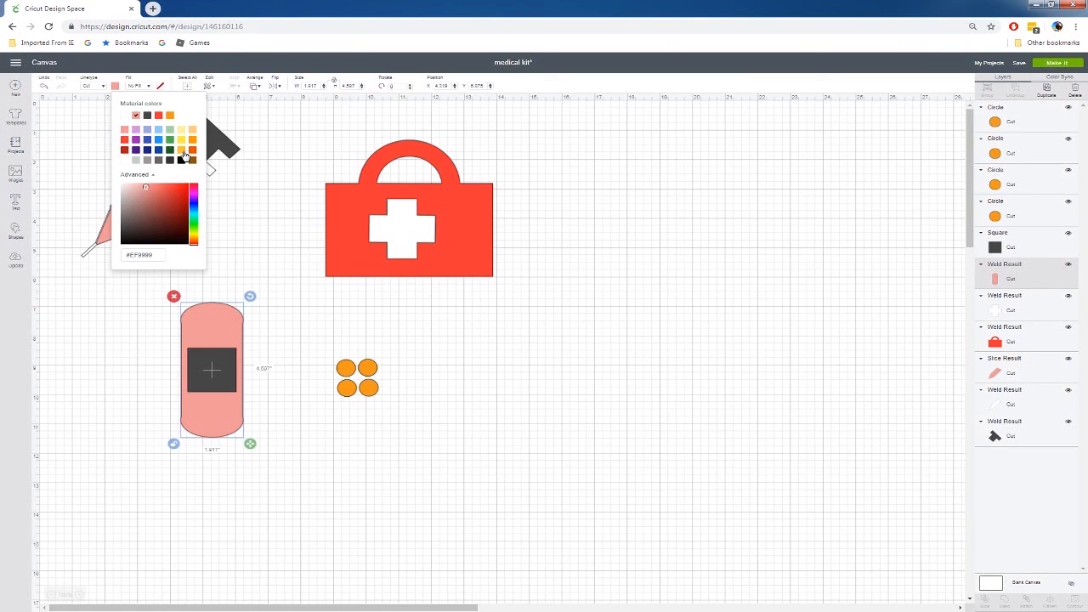
pyautogui.click(184, 152)
pyautogui.click(192, 131)
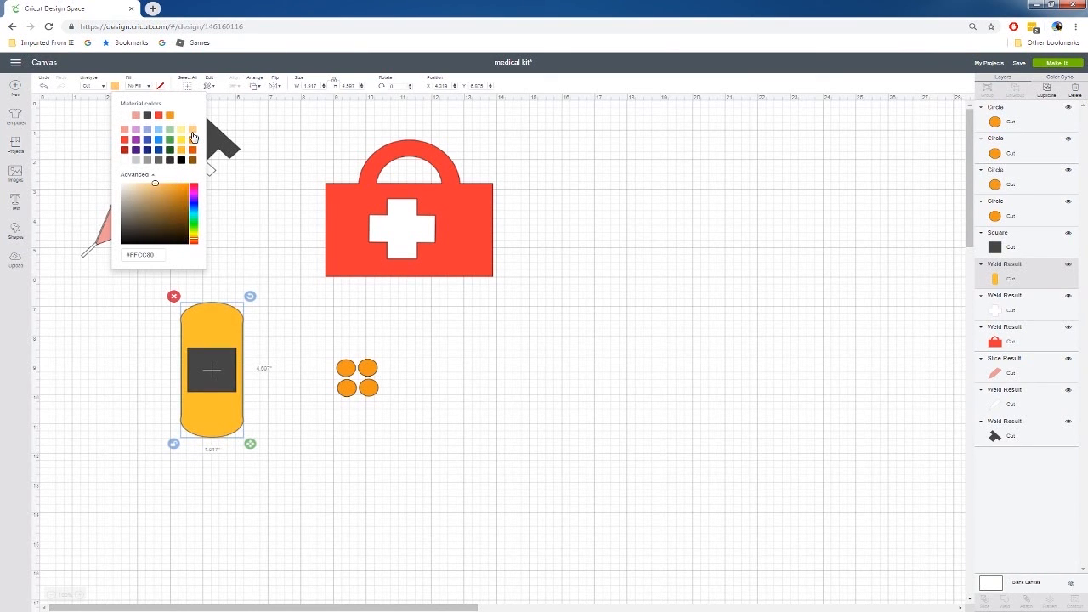
# Step: Select the four orange circles and move them onto the bandage's upper end, above the dark square
pyautogui.click(338, 480)
pyautogui.moveTo(330, 345); pyautogui.dragTo(376, 398)
pyautogui.click(407, 402)
pyautogui.moveTo(329, 352); pyautogui.dragTo(402, 415)
pyautogui.hotkey('ctrl', 'c')
pyautogui.hotkey('ctrl', 'v')
pyautogui.click(329, 352)
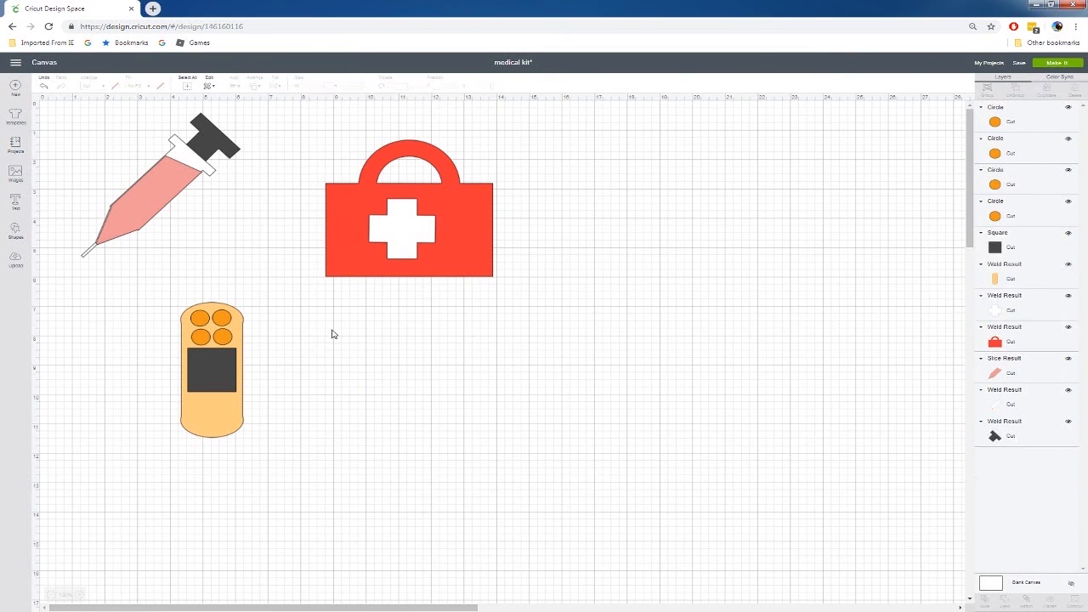
# Step: Duplicate the four orange circles and place the copies on the bandage's lower end, below the dark square
pyautogui.click(198, 320)
pyautogui.keyDown('shift'); pyautogui.click(226, 322); pyautogui.keyUp('shift')
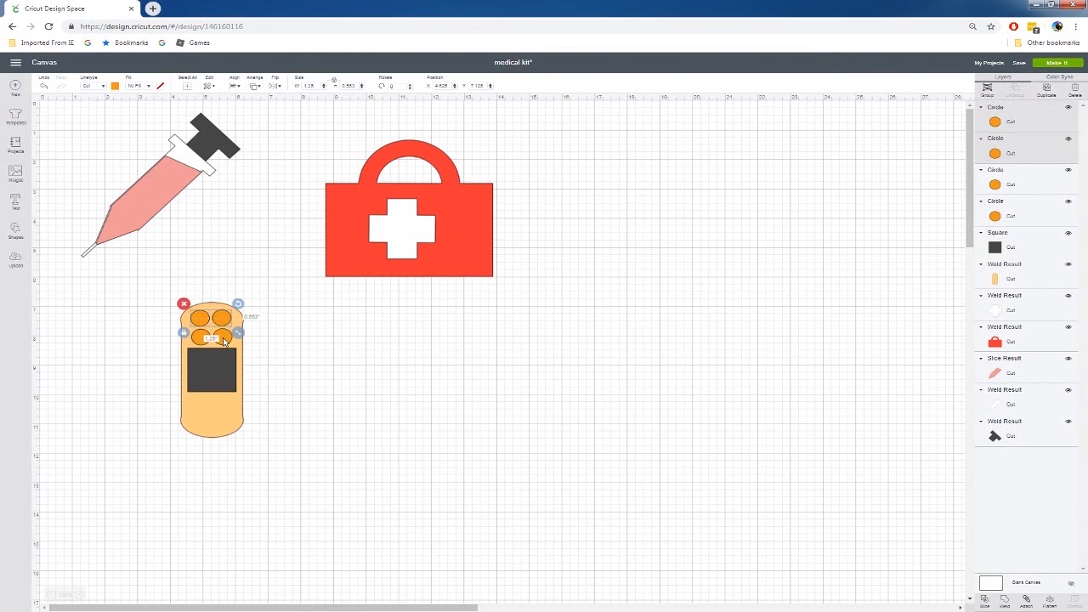
pyautogui.keyDown('shift'); pyautogui.click(226, 340); pyautogui.keyUp('shift')
pyautogui.keyDown('shift'); pyautogui.click(202, 340); pyautogui.keyUp('shift')
pyautogui.hotkey('ctrl', 'd')
pyautogui.moveTo(244, 355); pyautogui.dragTo(227, 431)
# Step: Group all the bandage parts and rotate the group clockwise by about 54 degrees
pyautogui.moveTo(159, 297); pyautogui.dragTo(259, 462)
pyautogui.rightClick(213, 375)
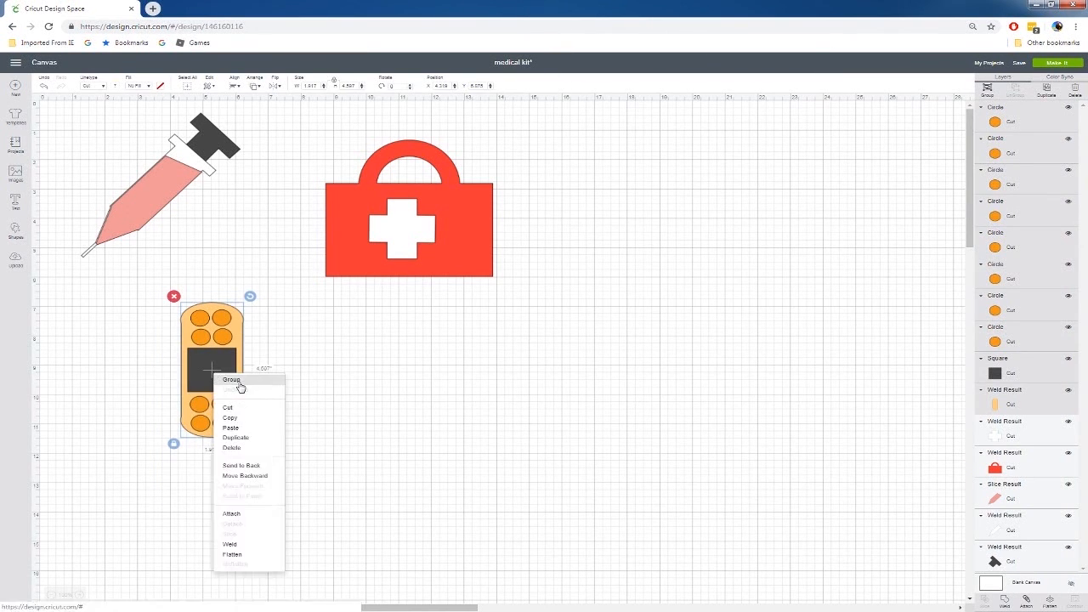
pyautogui.click(235, 381)
pyautogui.moveTo(249, 297); pyautogui.dragTo(201, 366)
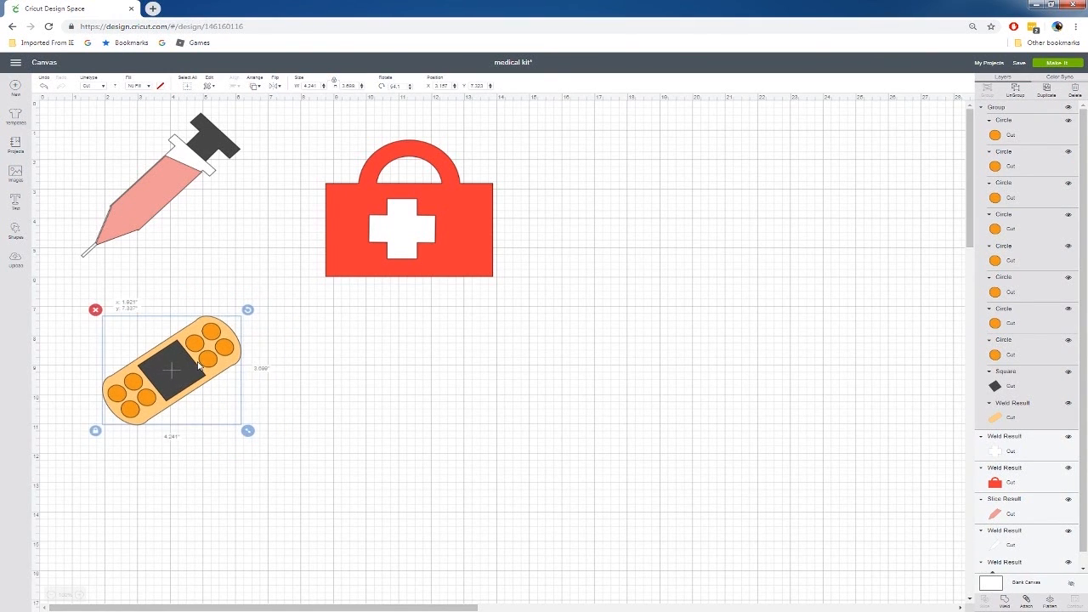
# Step: Ungroup the bandage and recolor its dark center square orange #FF9702
pyautogui.click(296, 382)
pyautogui.click(192, 371)
pyautogui.rightClick(193, 371)
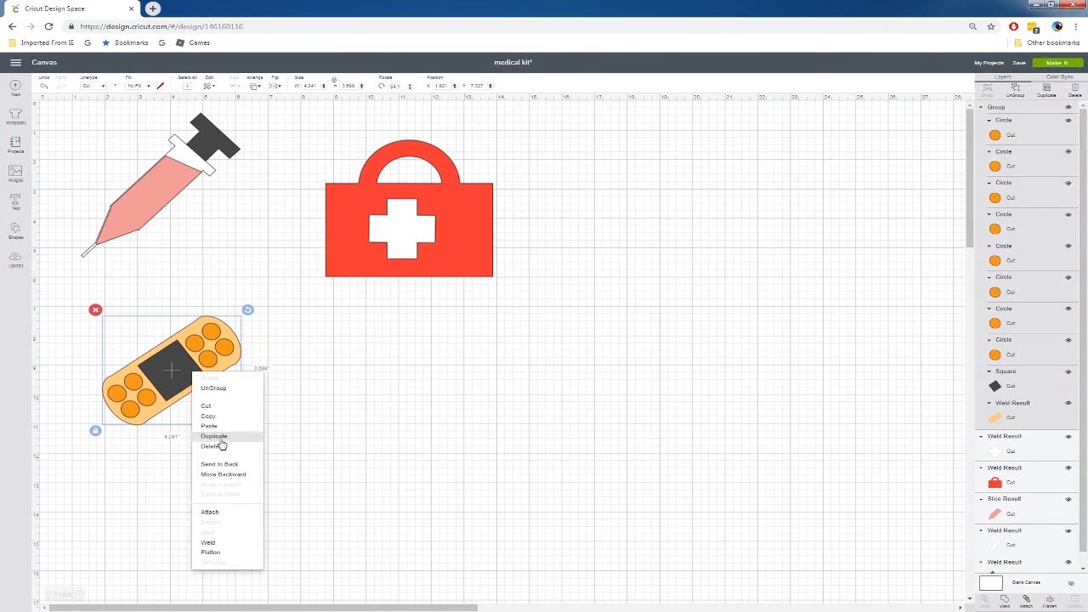
pyautogui.click(219, 387)
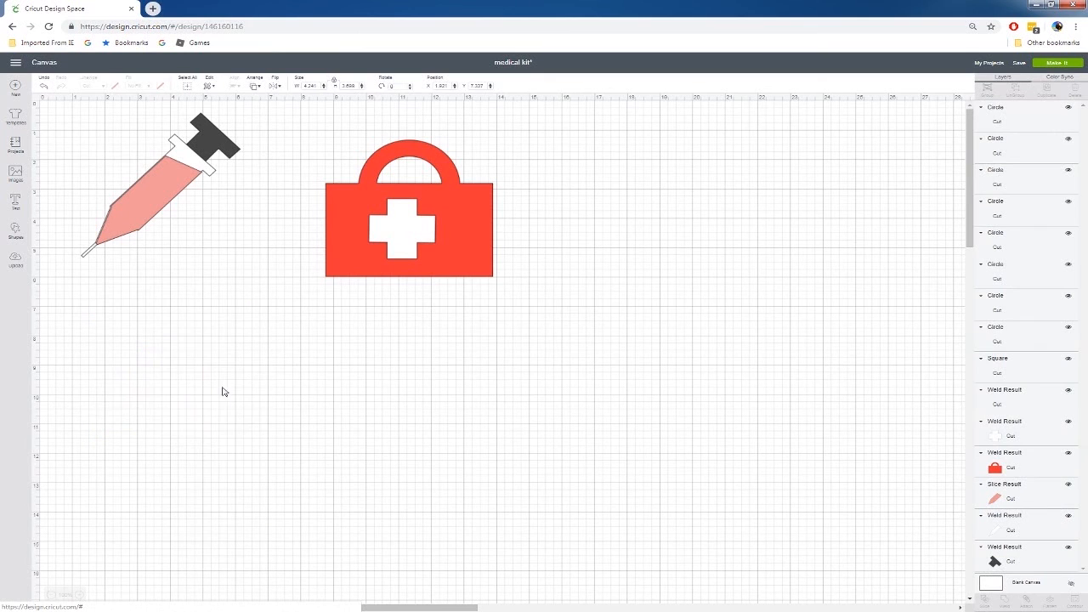
pyautogui.click(189, 389)
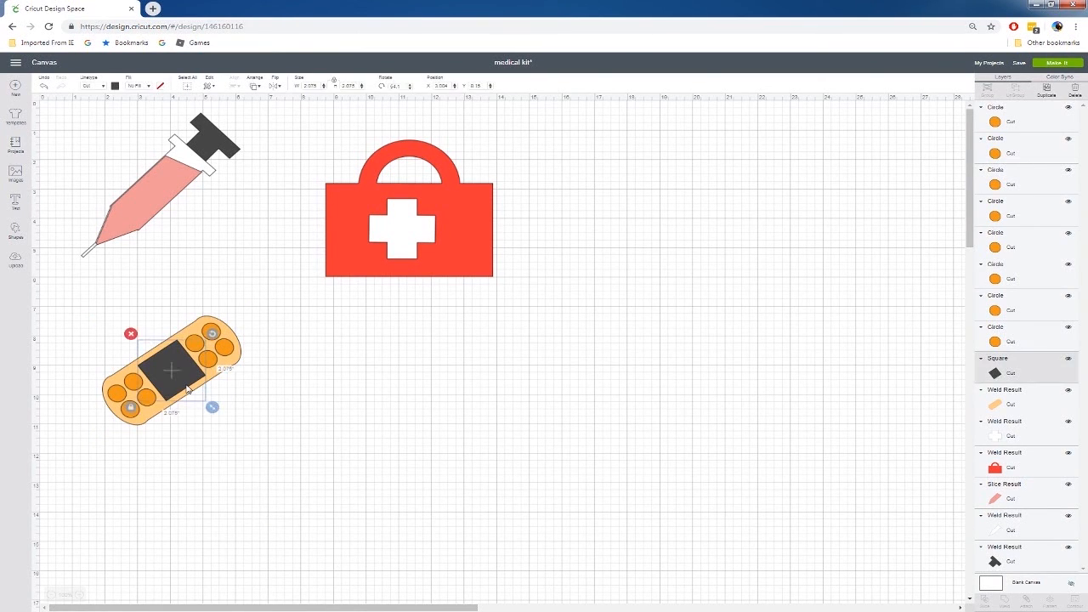
pyautogui.click(116, 87)
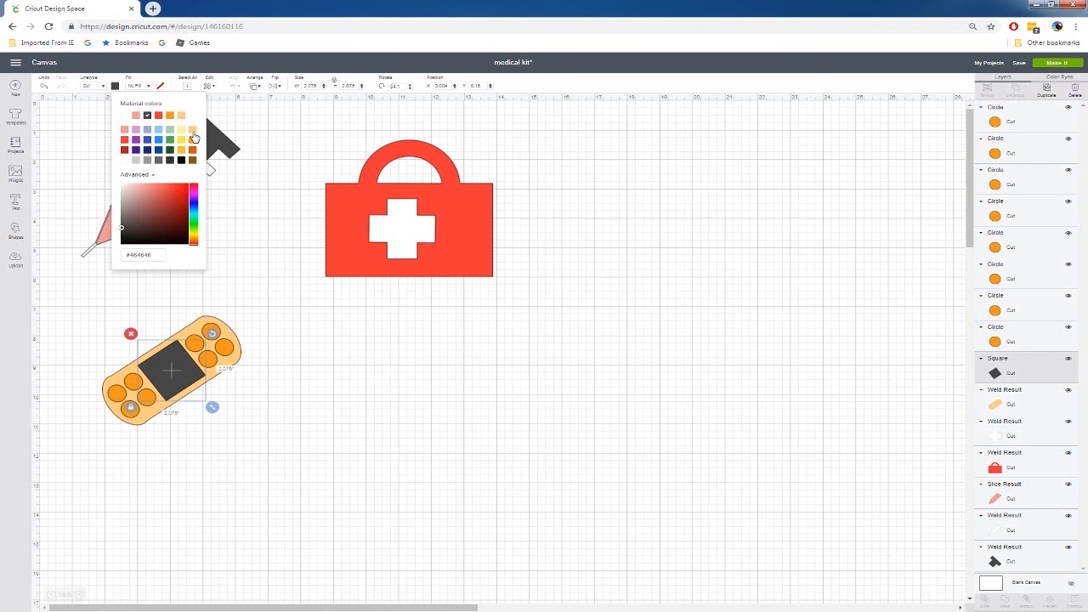
pyautogui.click(192, 131)
pyautogui.click(192, 142)
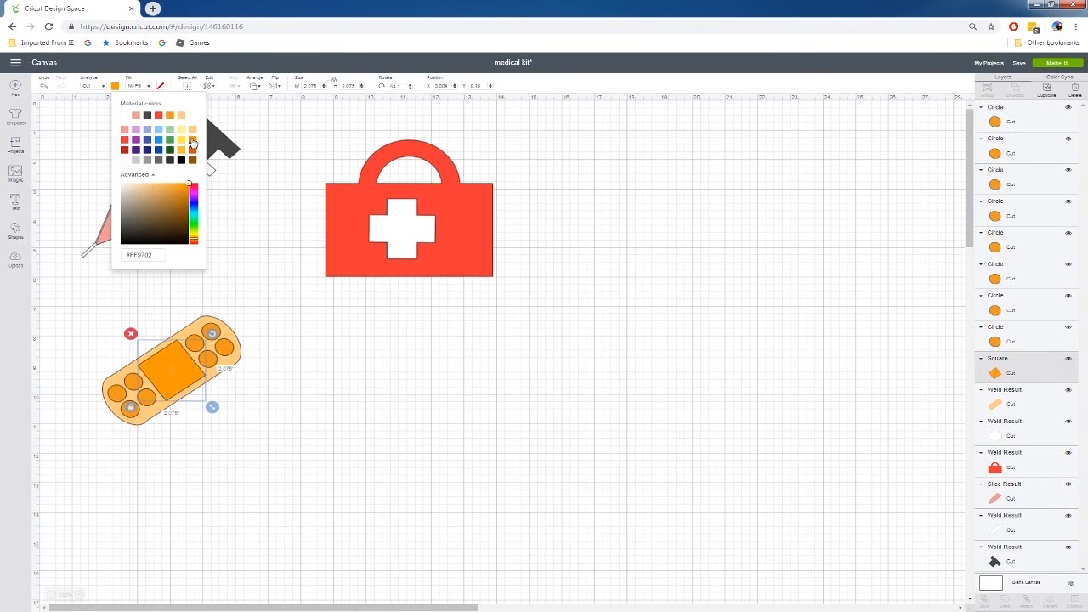
# Step: Select all the bandage parts and group them again
pyautogui.click(299, 348)
pyautogui.moveTo(97, 321); pyautogui.dragTo(280, 429)
pyautogui.rightClick(194, 388)
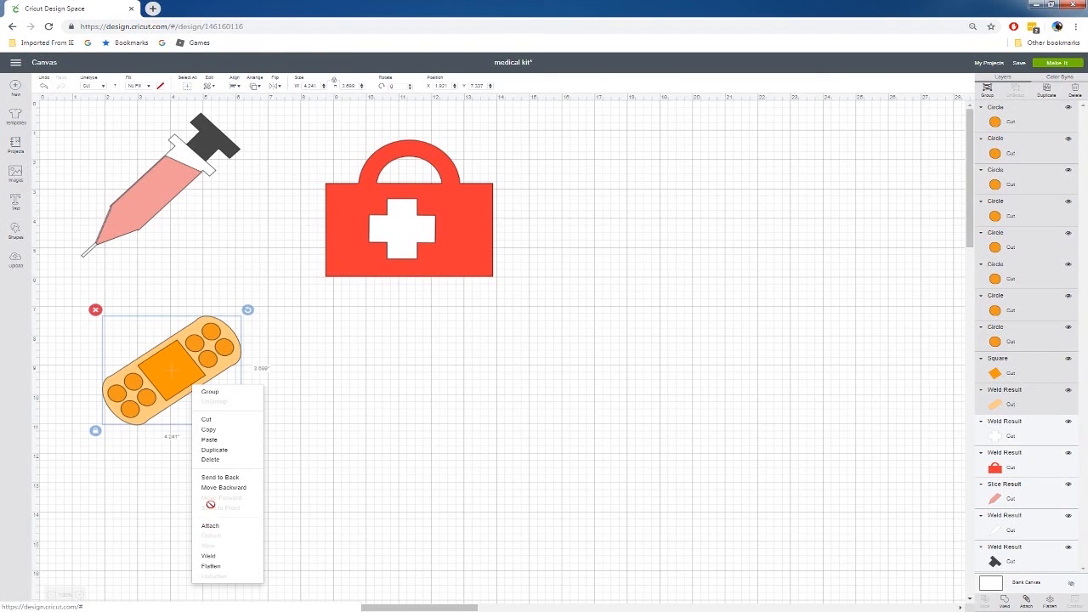
pyautogui.click(223, 391)
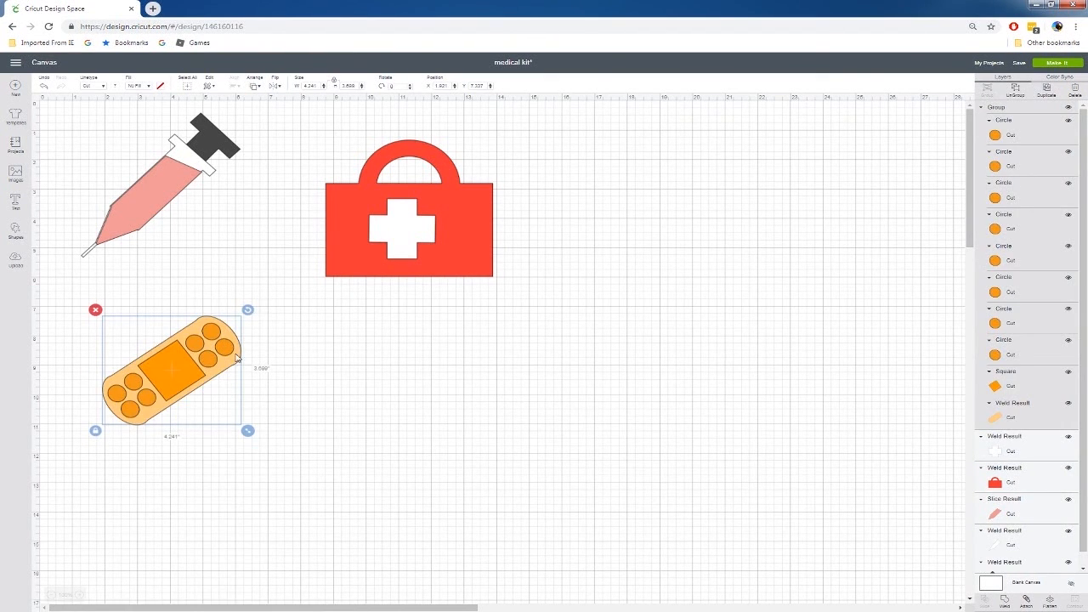
pyautogui.click(344, 378)
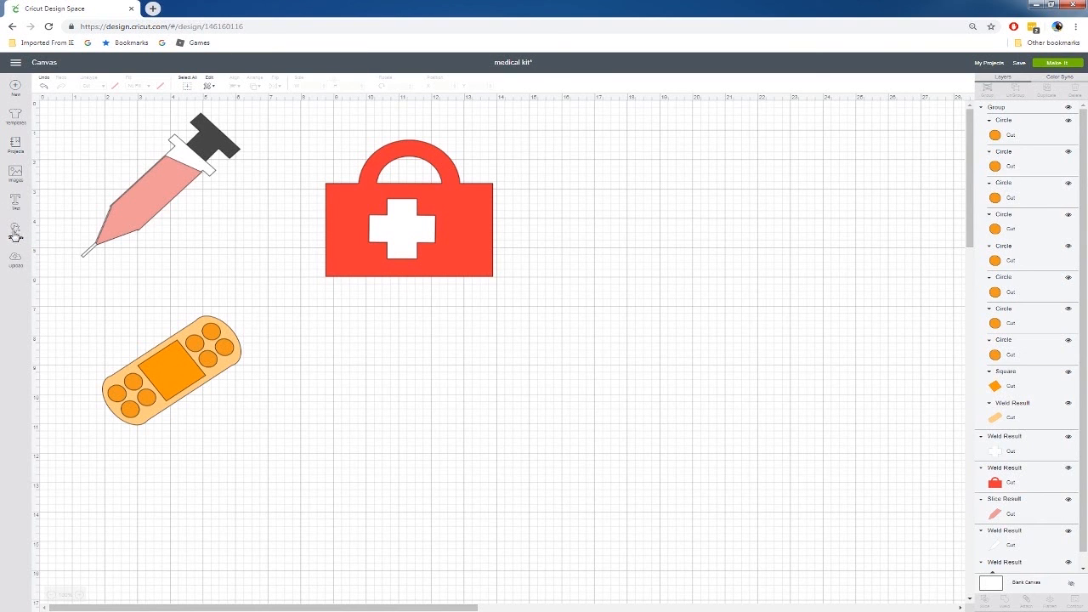
# Step: Add a square below the red bag and reshape it into an upright rectangle about 2.2 by 3.1 inches for a pill bottle
pyautogui.click(15, 231)
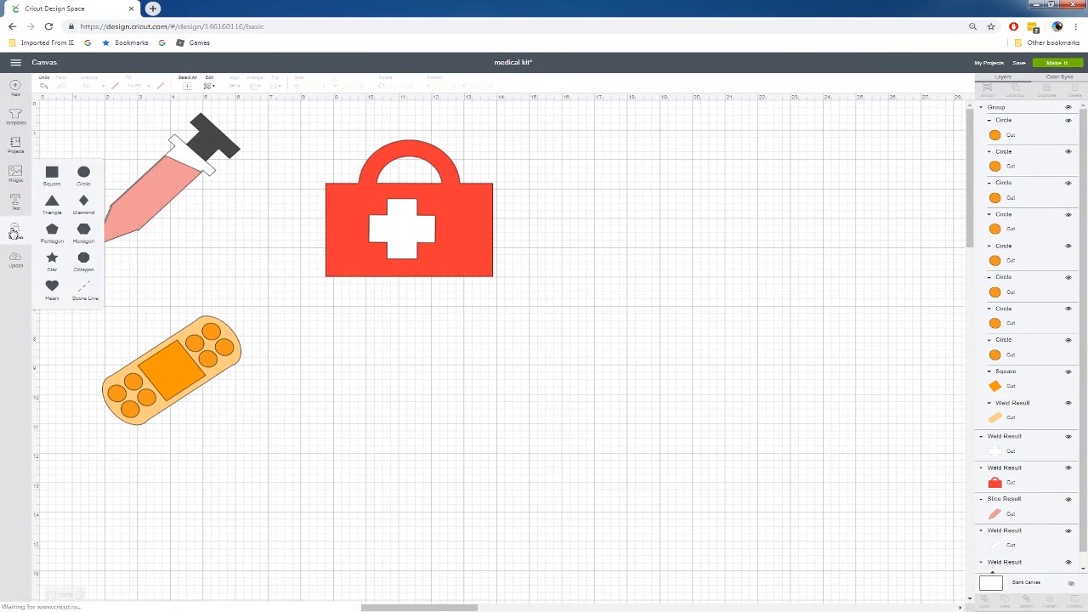
pyautogui.click(52, 174)
pyautogui.moveTo(205, 228); pyautogui.dragTo(387, 407)
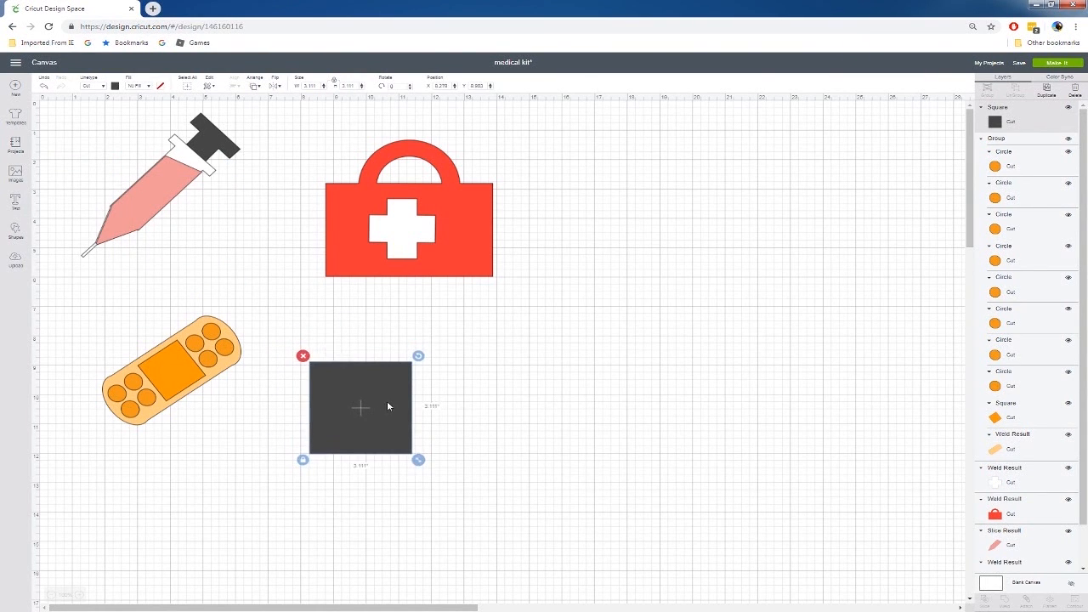
pyautogui.moveTo(419, 460); pyautogui.dragTo(390, 464)
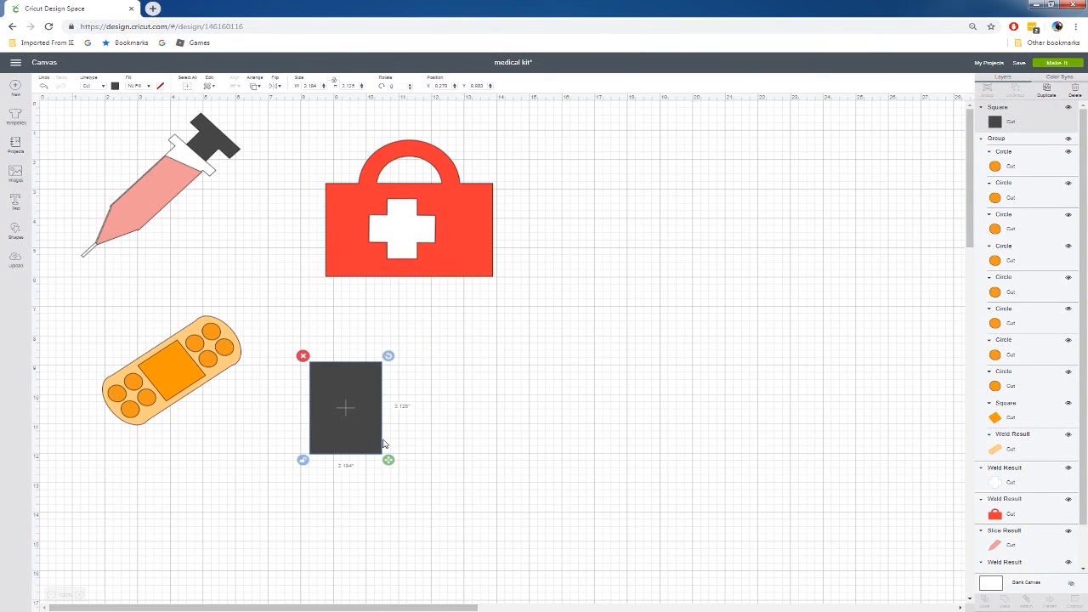
# Step: Duplicate the upright rectangle, reshape the copy to about 2.7 by 0.9 inches, and place it across the bottle's upper end as a cap
pyautogui.rightClick(375, 423)
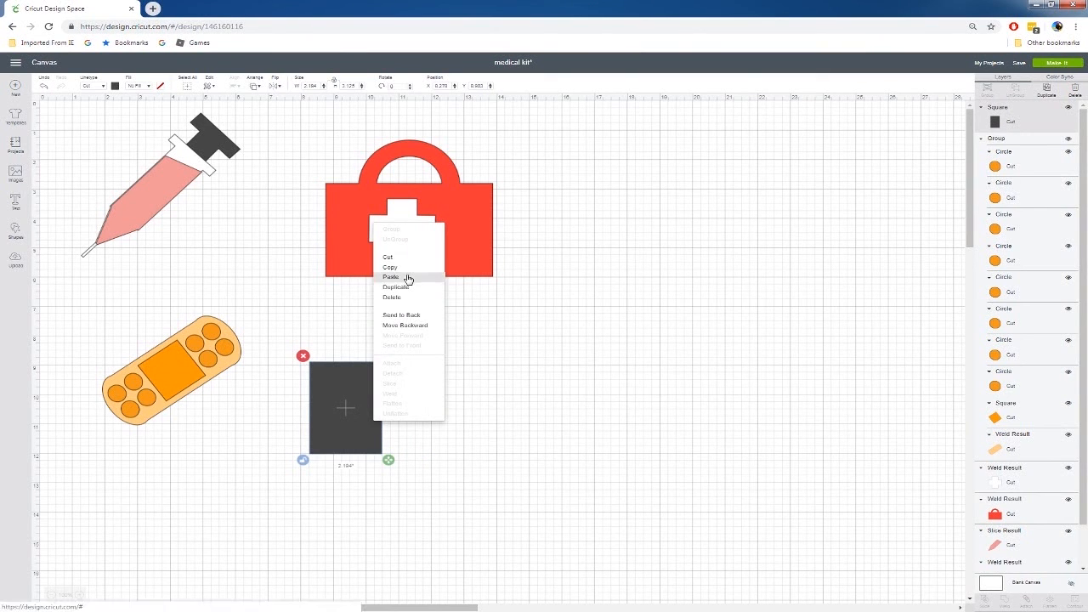
pyautogui.click(332, 388)
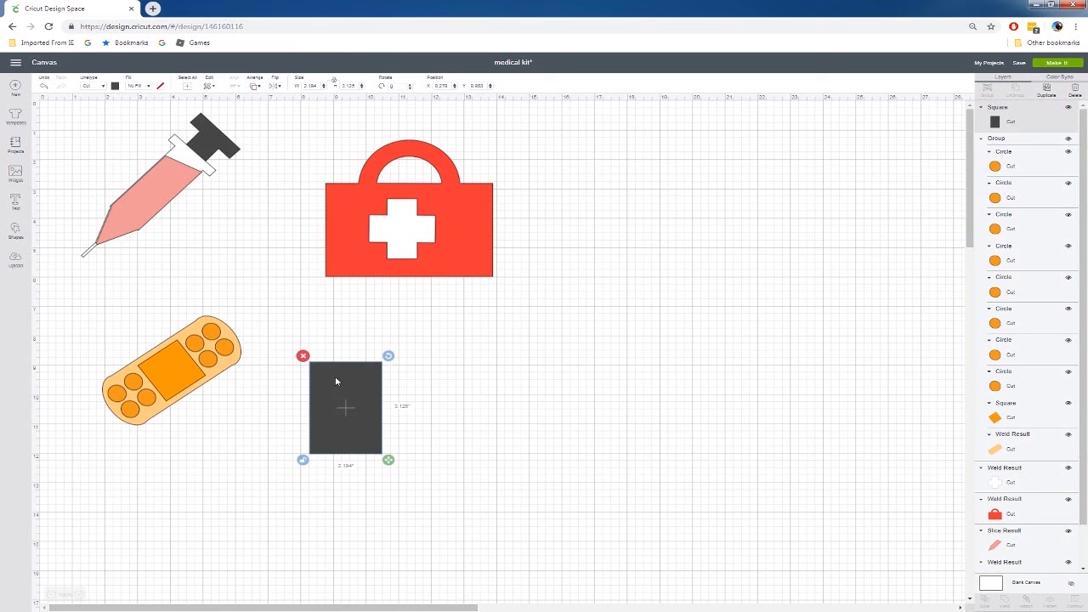
pyautogui.hotkey('ctrl', 'd')
pyautogui.click(320, 475)
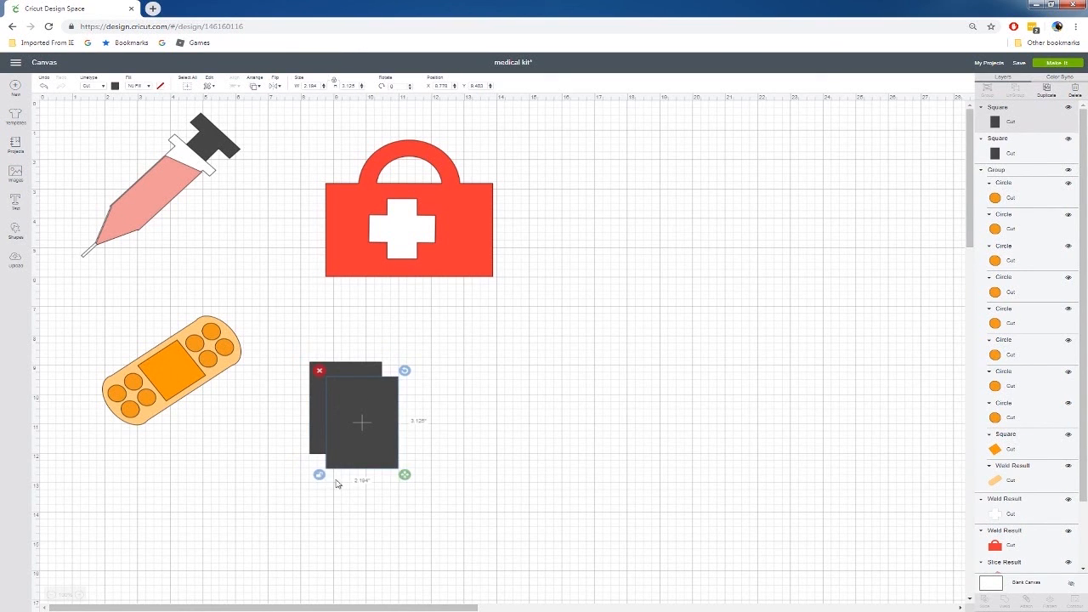
pyautogui.moveTo(405, 475); pyautogui.dragTo(427, 406)
pyautogui.moveTo(409, 395); pyautogui.dragTo(387, 362)
# Step: Center the cap and the bottle body horizontally on each other
pyautogui.moveTo(287, 317); pyautogui.dragTo(385, 455)
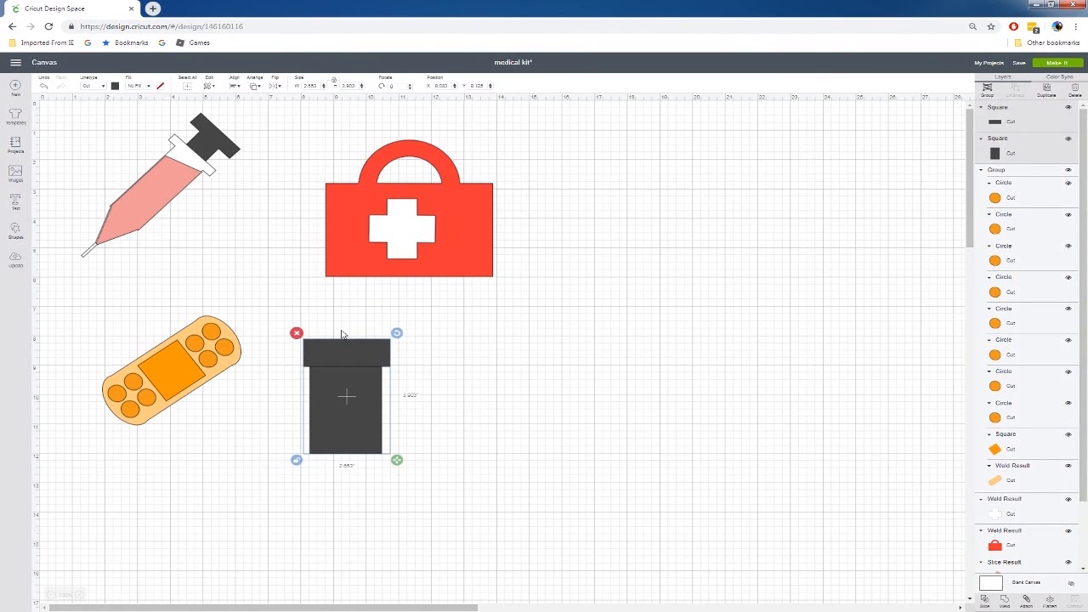
pyautogui.click(235, 88)
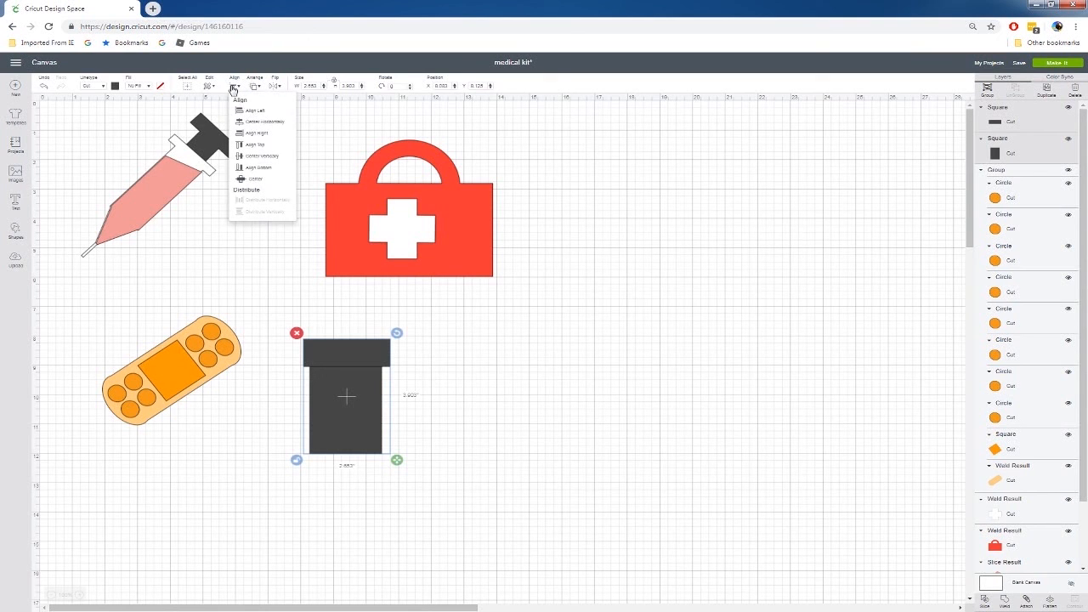
pyautogui.click(262, 122)
pyautogui.click(472, 376)
# Step: Duplicate the cap rectangle and set the copy beside the bottle
pyautogui.click(366, 364)
pyautogui.hotkey('ctrl', 'd')
pyautogui.moveTo(367, 361); pyautogui.dragTo(494, 359)
# Step: Weld the original cap rectangle and the bottle body into one shape
pyautogui.moveTo(291, 314); pyautogui.dragTo(391, 463)
pyautogui.rightClick(371, 431)
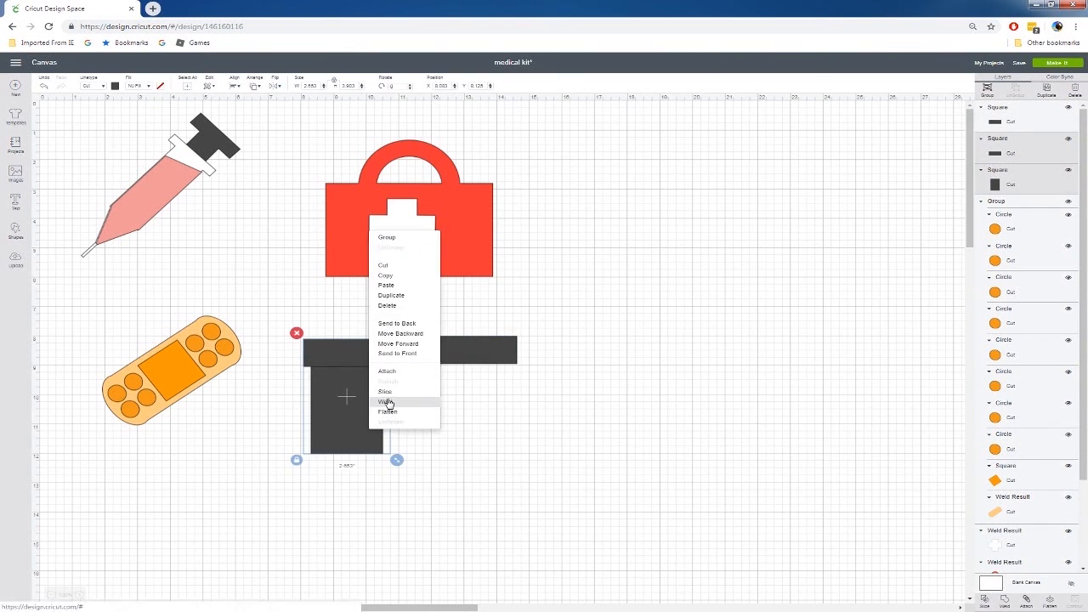
pyautogui.click(385, 403)
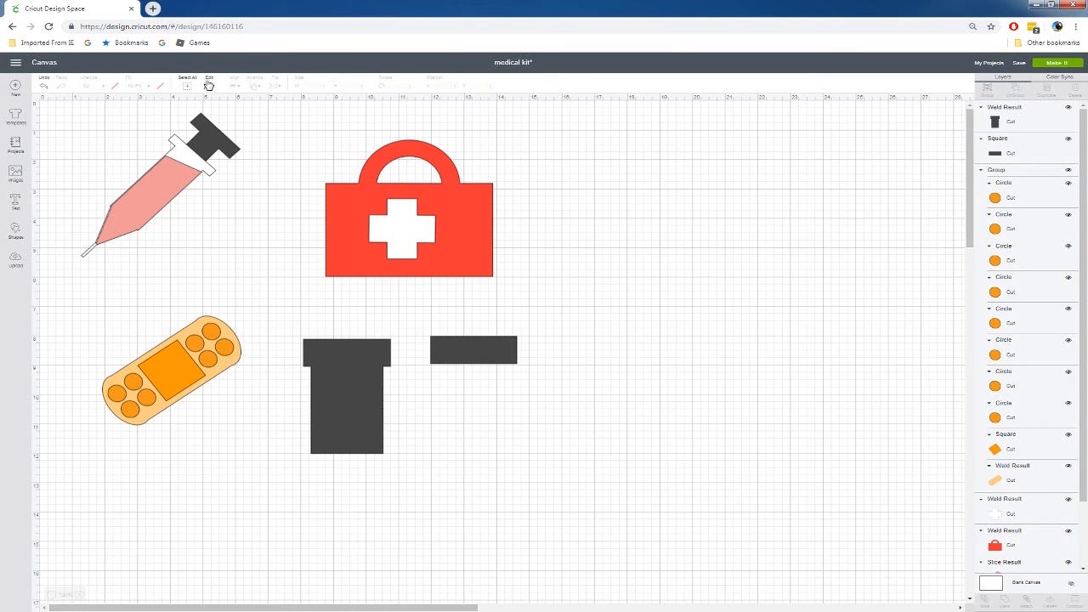
# Step: Recolor the welded bottle shape orange to match the bandage's center square
pyautogui.click(359, 387)
pyautogui.click(360, 386)
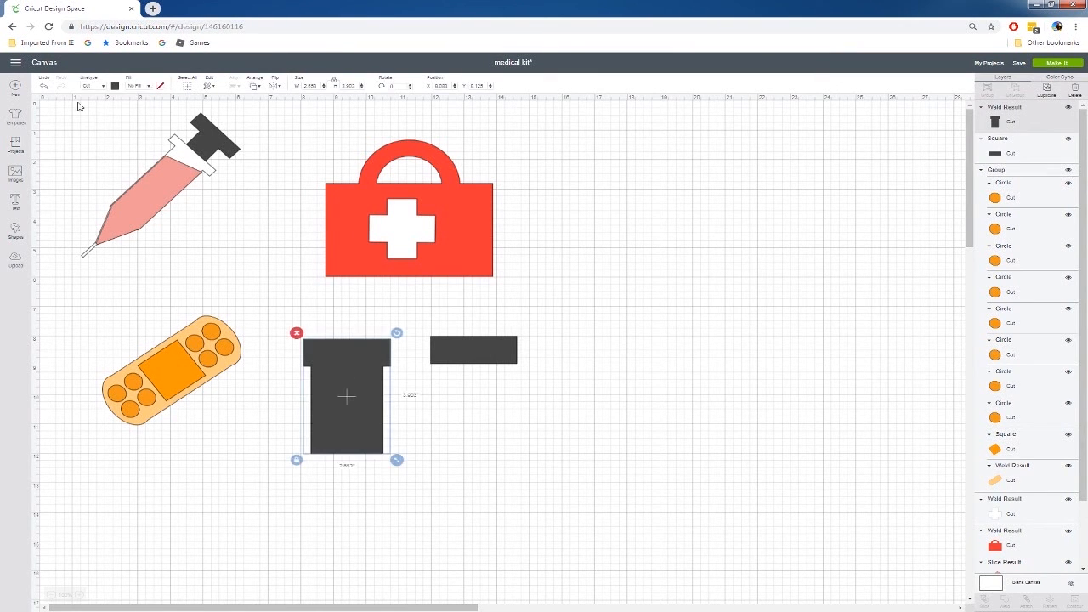
pyautogui.click(114, 85)
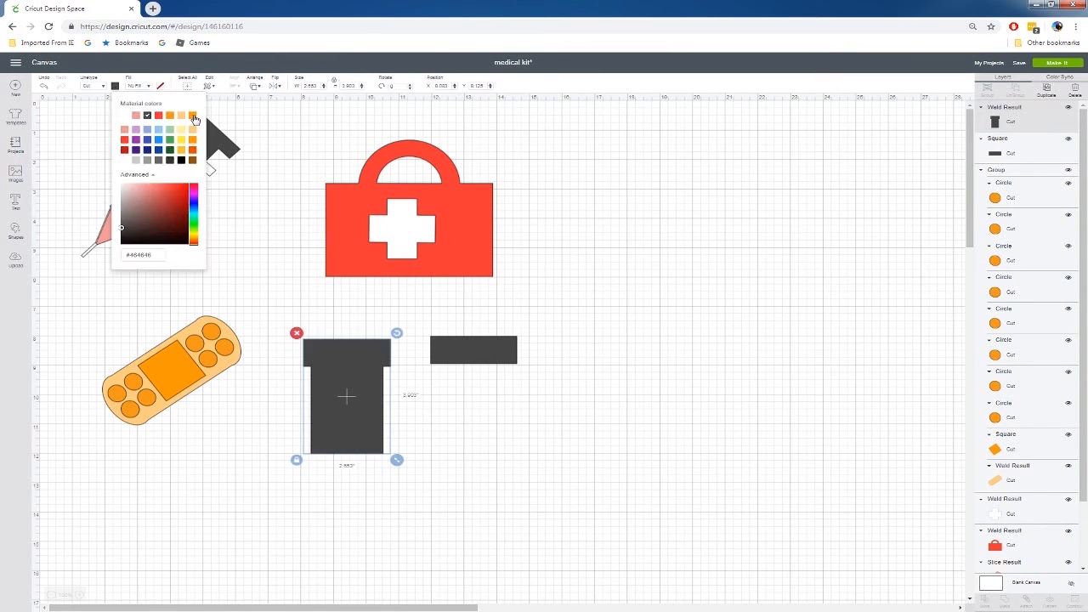
pyautogui.click(193, 116)
# Step: Recolor the spare cap rectangle beside the bottle white
pyautogui.click(479, 349)
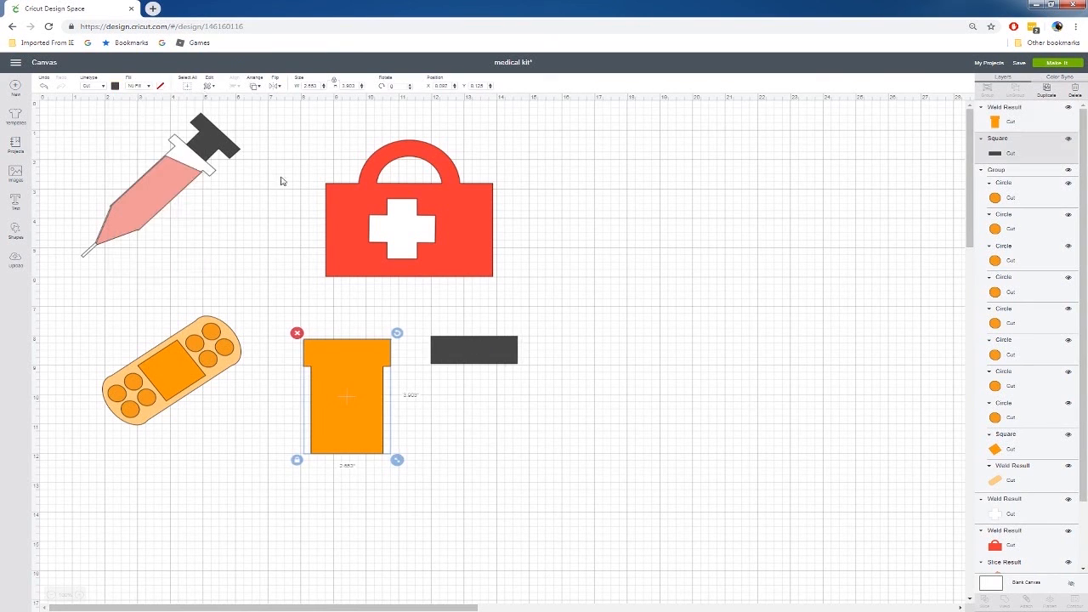
pyautogui.click(115, 86)
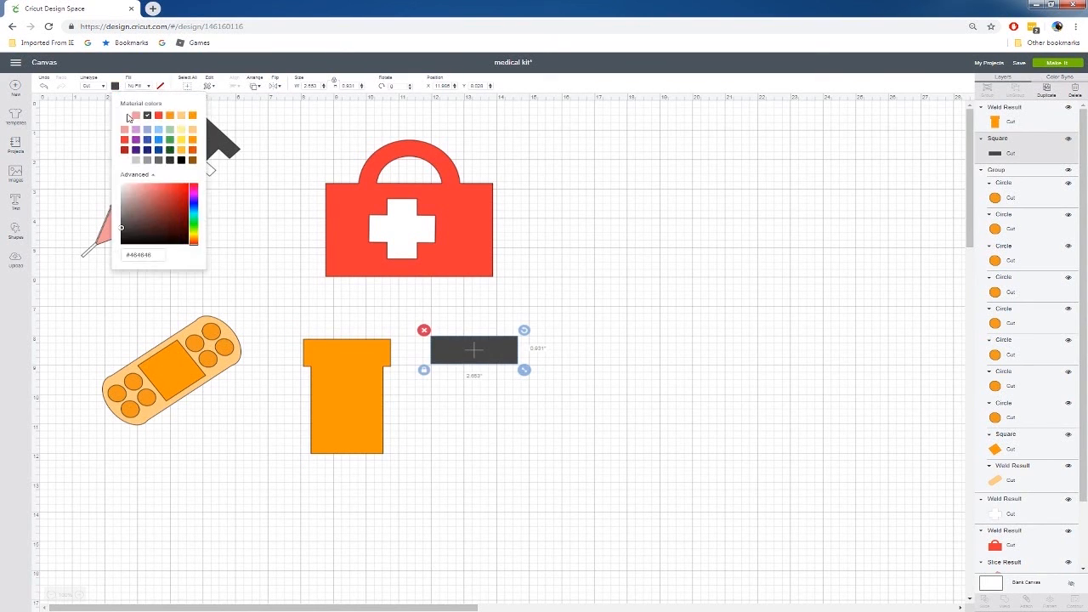
pyautogui.click(125, 116)
pyautogui.click(434, 413)
# Step: Send the orange bottle to the back and place the white rectangle over its upper end as the lid
pyautogui.moveTo(476, 355); pyautogui.dragTo(372, 361)
pyautogui.rightClick(345, 397)
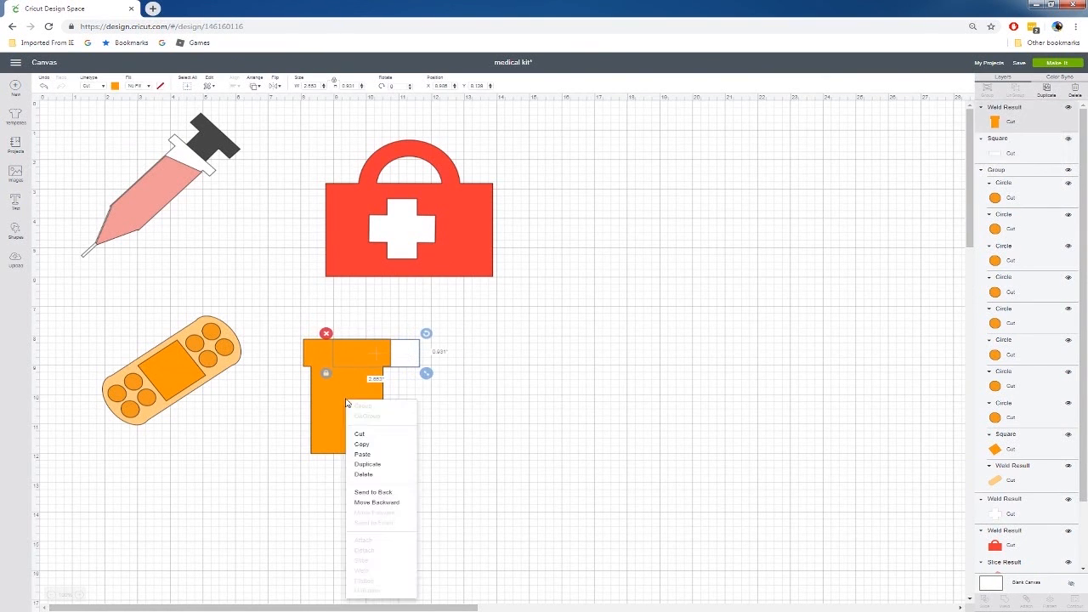
pyautogui.click(373, 493)
pyautogui.click(416, 400)
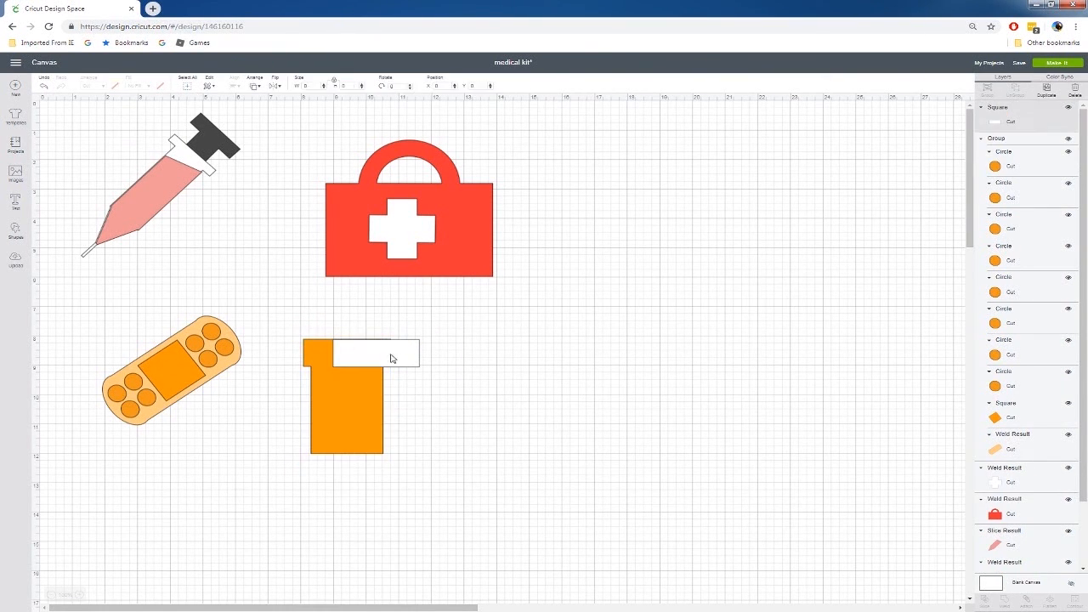
pyautogui.moveTo(388, 359); pyautogui.dragTo(365, 356)
pyautogui.click(430, 369)
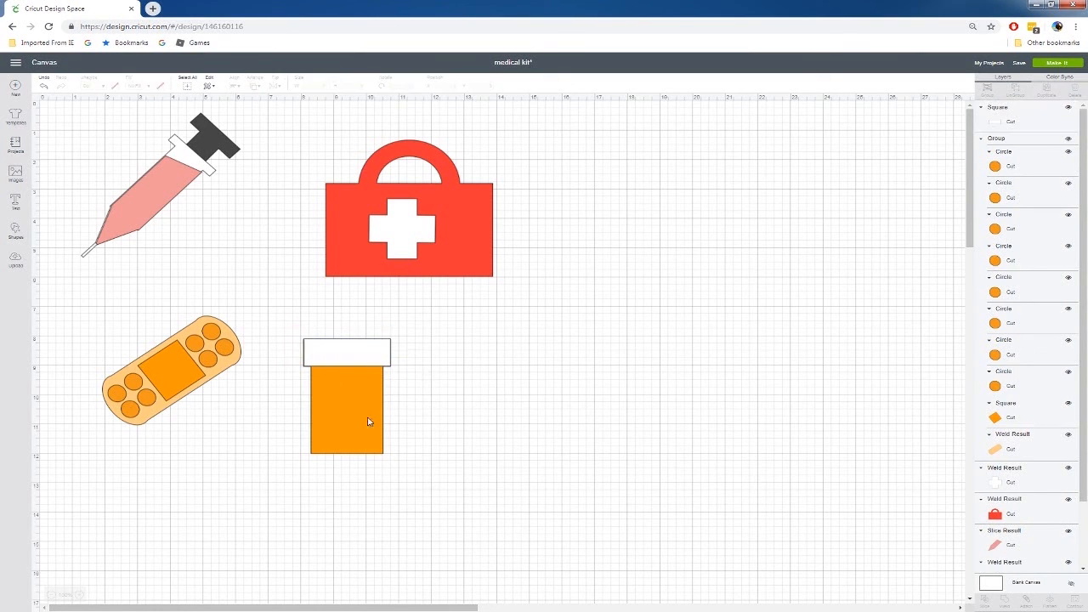
# Step: Add a square, shrink it to about 1.8 inches, and center it on the orange bottle body as a label
pyautogui.click(17, 235)
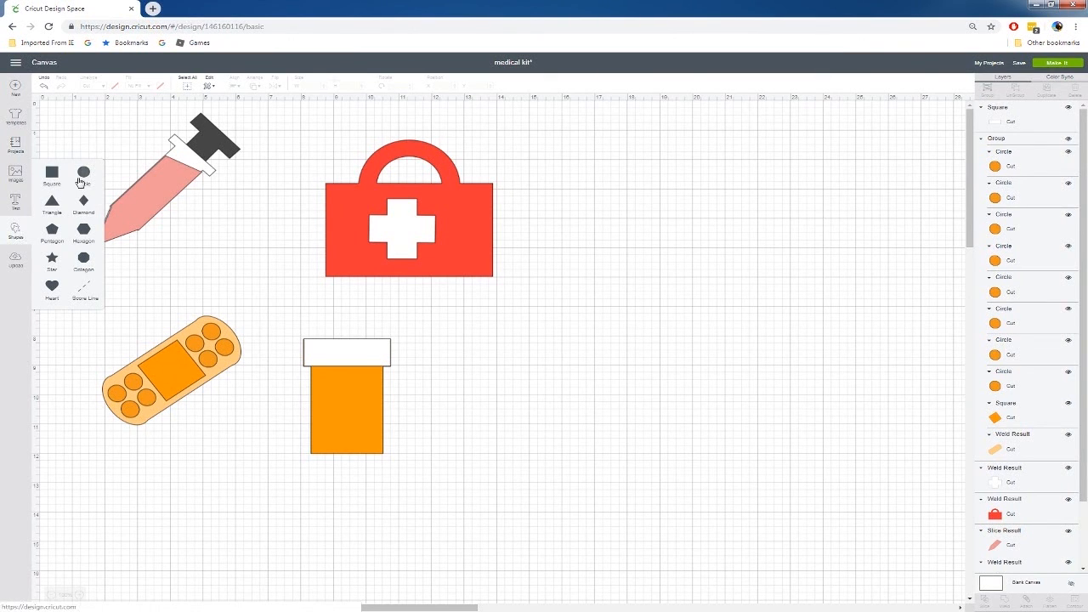
pyautogui.click(51, 173)
pyautogui.moveTo(223, 239); pyautogui.dragTo(502, 414)
pyautogui.moveTo(522, 462); pyautogui.dragTo(356, 412)
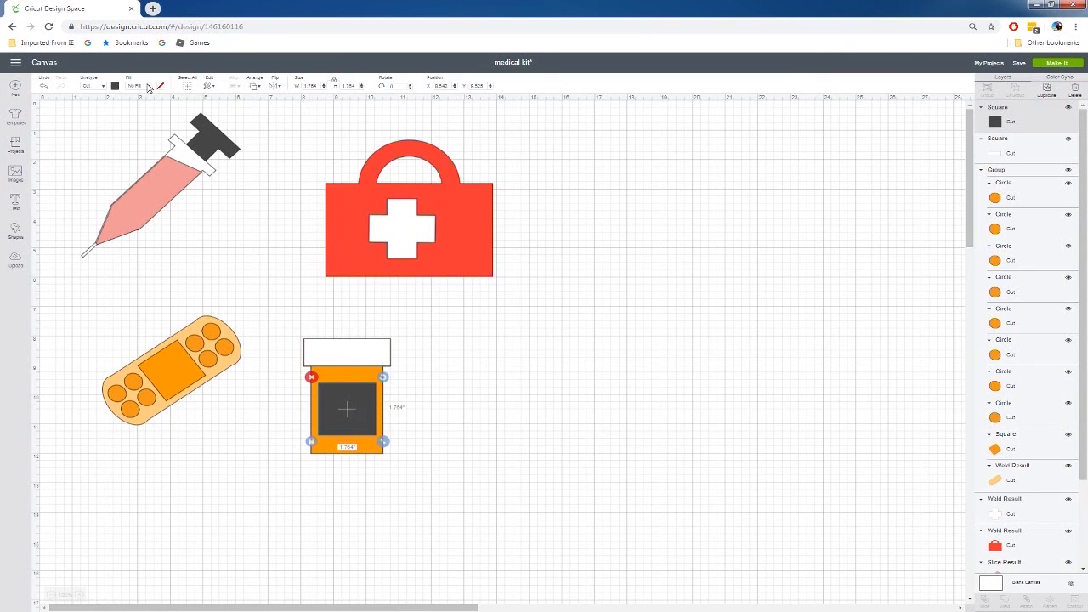
# Step: Recolor the bottle's label square pale yellow
pyautogui.click(115, 88)
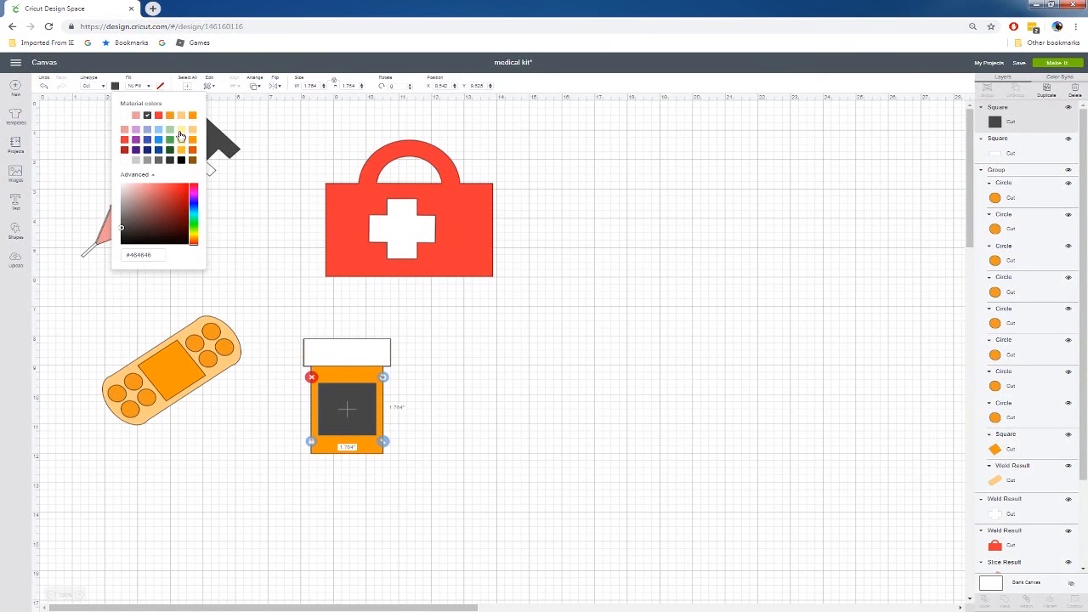
pyautogui.click(181, 138)
pyautogui.click(425, 311)
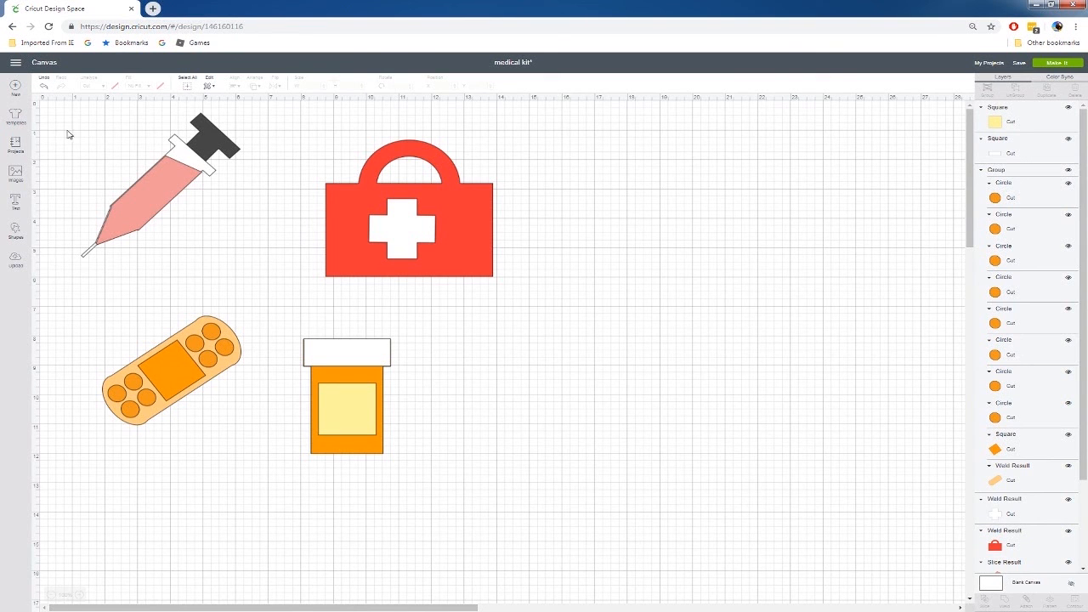
# Step: Select the syringe, bag, bandage and bottle together and move them right and slightly down on the canvas
pyautogui.moveTo(62, 118); pyautogui.dragTo(607, 447)
pyautogui.moveTo(413, 256); pyautogui.dragTo(508, 279)
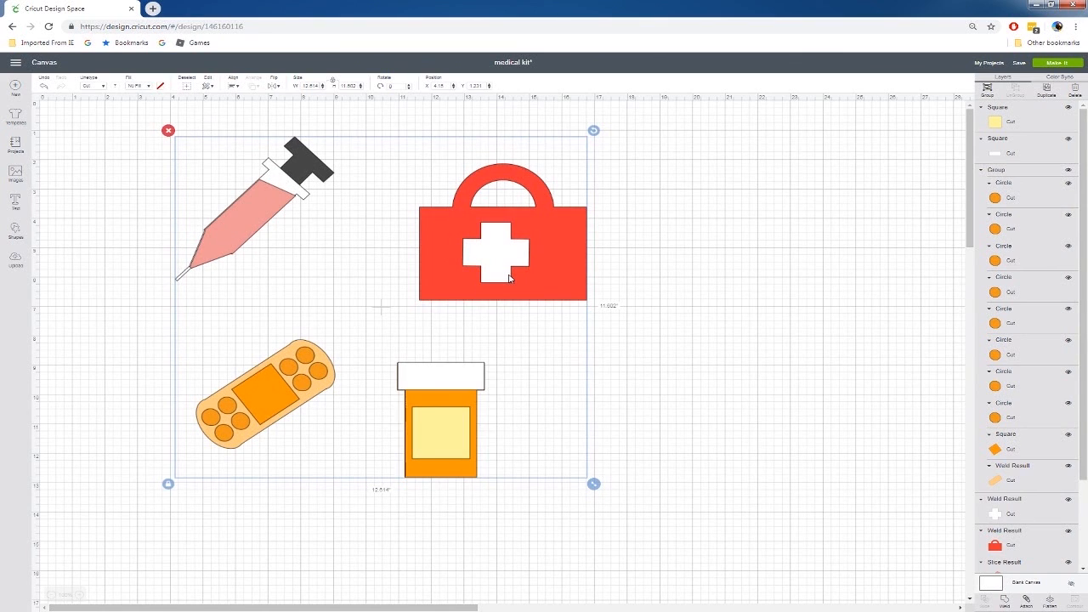